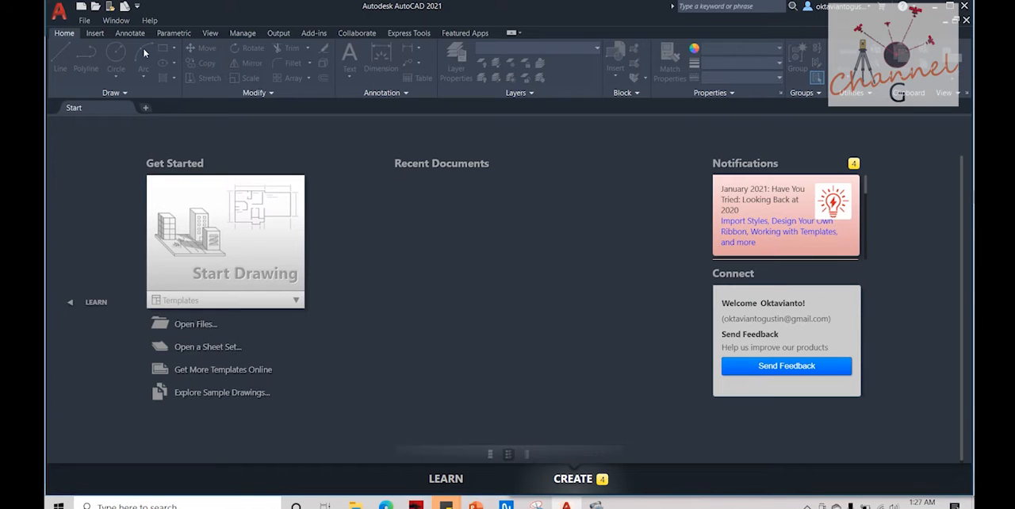
# Step: Arrange the PowerPoint presentation and the AutoCAD window side by side, with AutoCAD filling the right half of the screen
pyautogui.hotkey('alt', 'Tab')
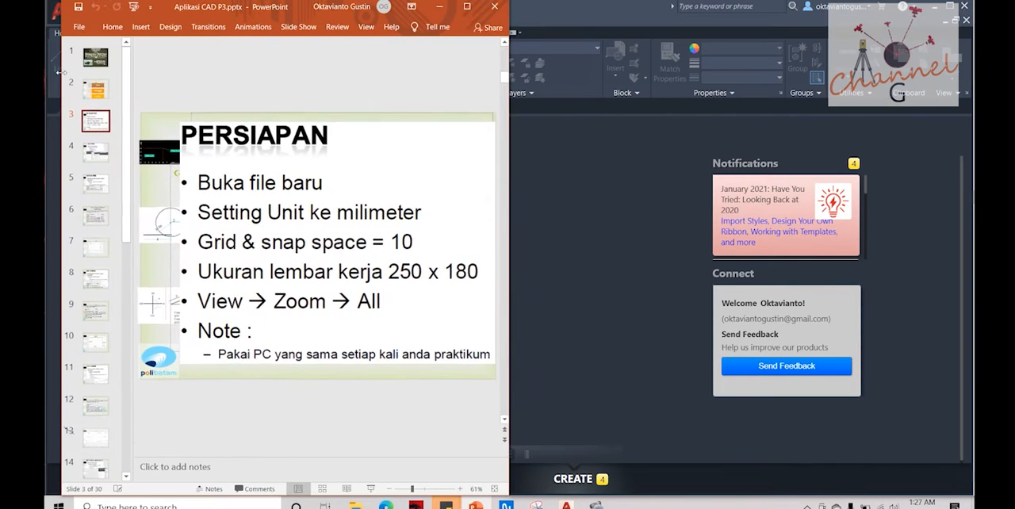
pyautogui.hotkey('alt', 'Tab')
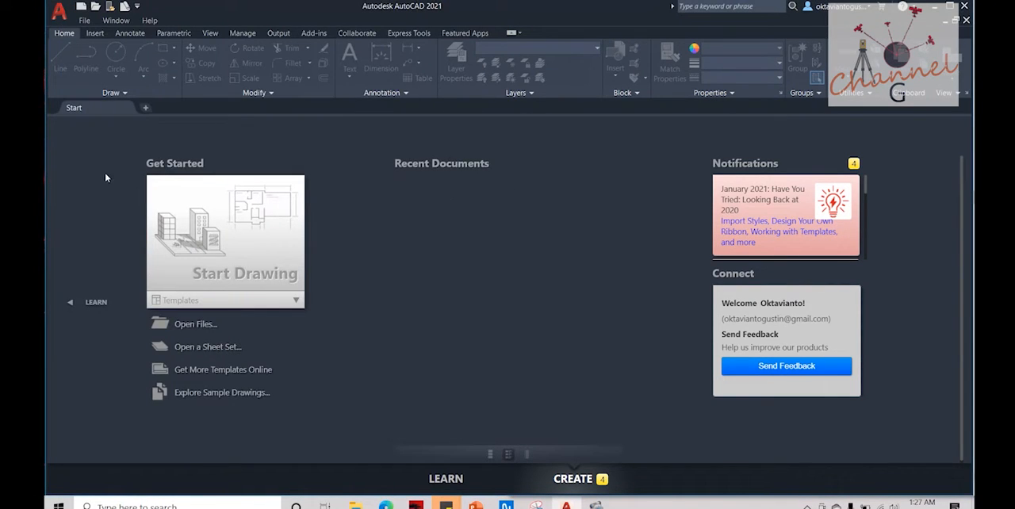
pyautogui.moveTo(45, 159); pyautogui.dragTo(508, 149)
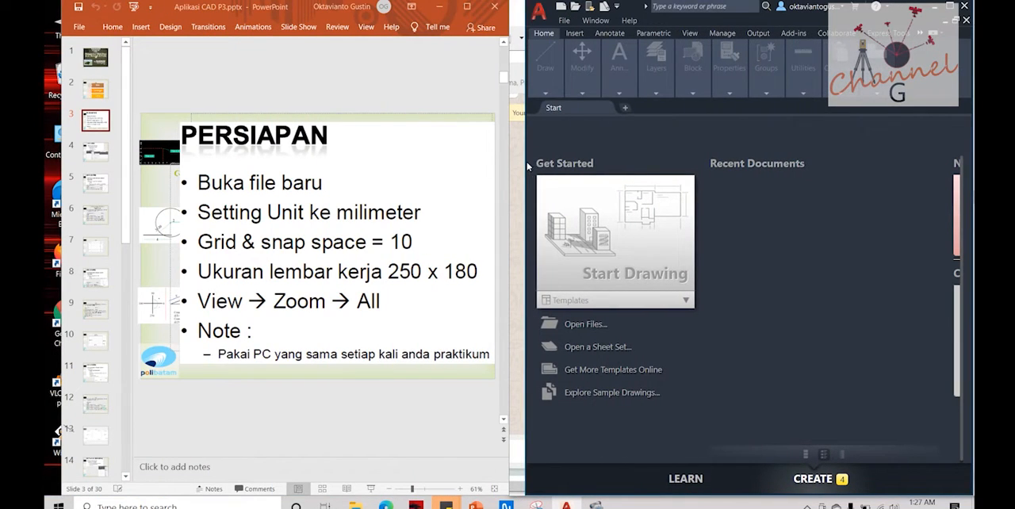
pyautogui.moveTo(525, 163); pyautogui.dragTo(506, 159)
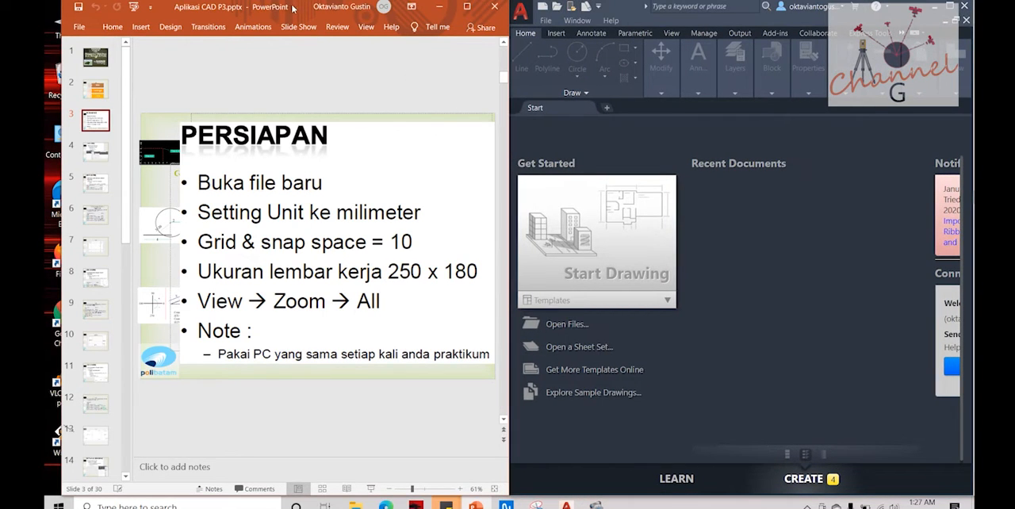
pyautogui.moveTo(296, 10); pyautogui.dragTo(278, 11)
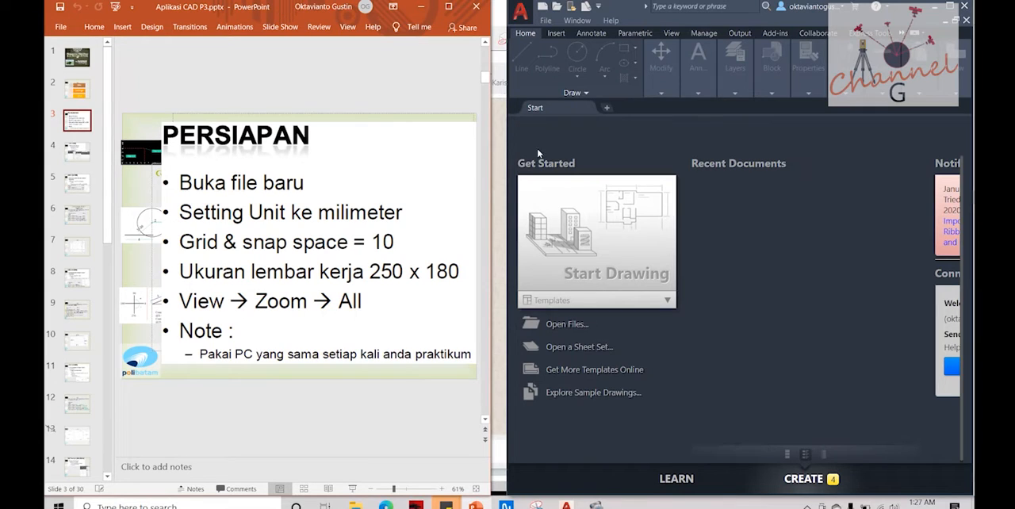
pyautogui.moveTo(490, 171); pyautogui.dragTo(499, 170)
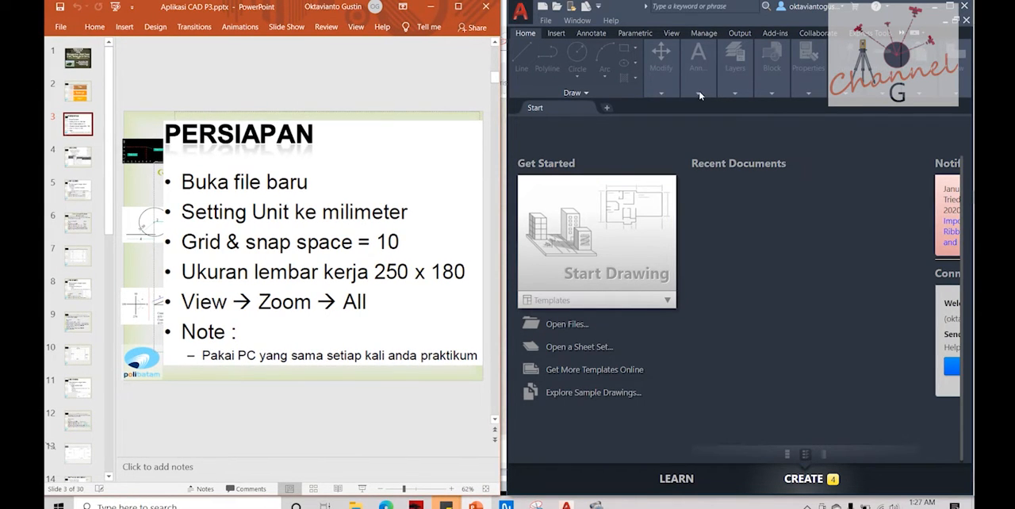
pyautogui.click(947, 5)
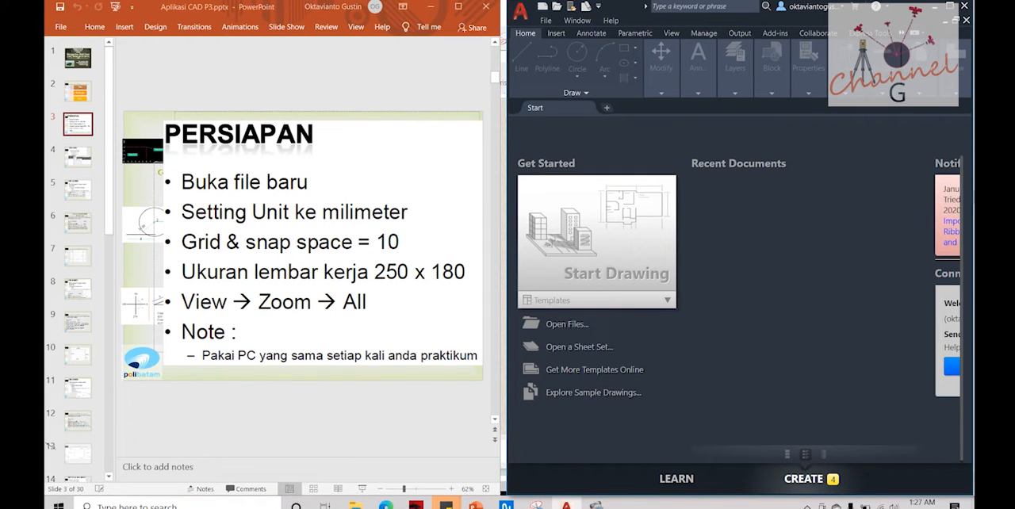
pyautogui.click(940, 7)
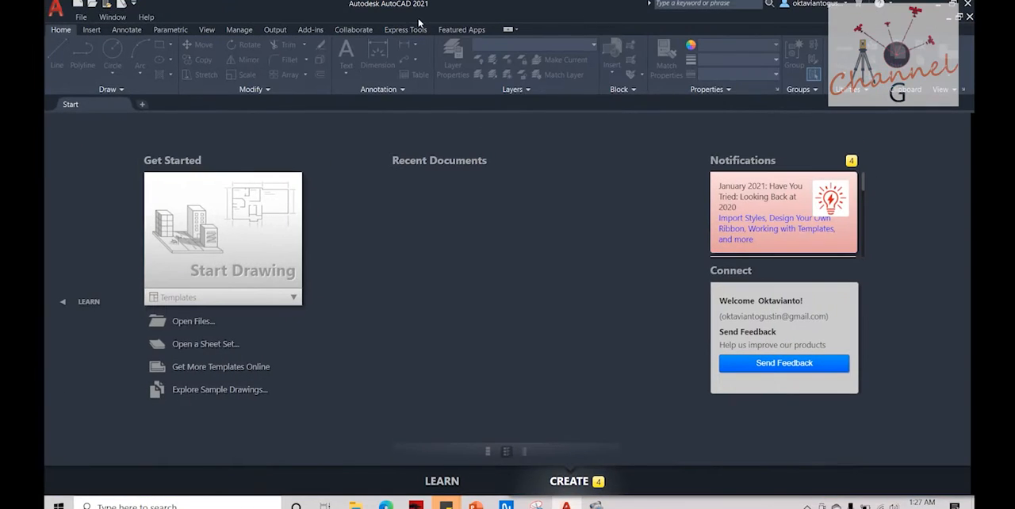
pyautogui.press('super+Right')
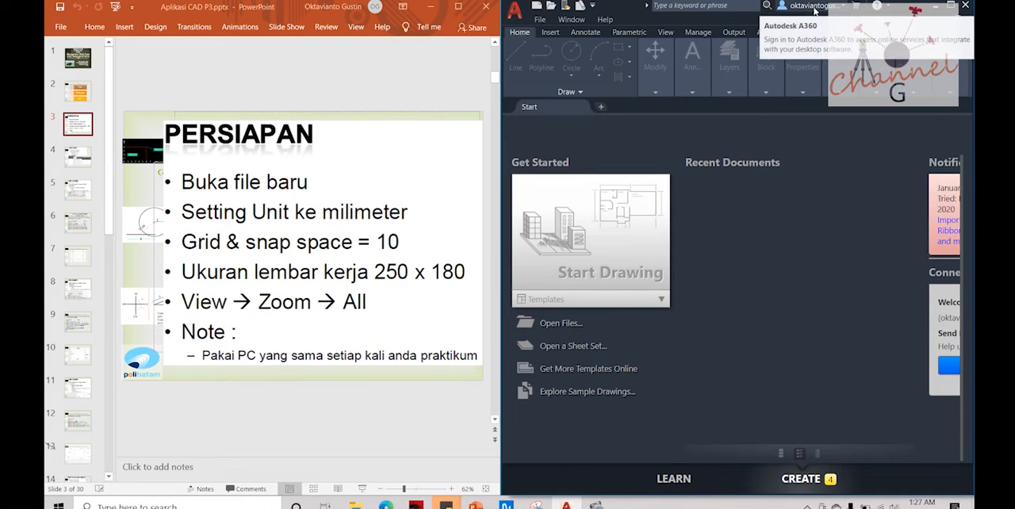
# Step: Create a new drawing from the acad.dwt template and turn off the grid display
pyautogui.click(539, 8)
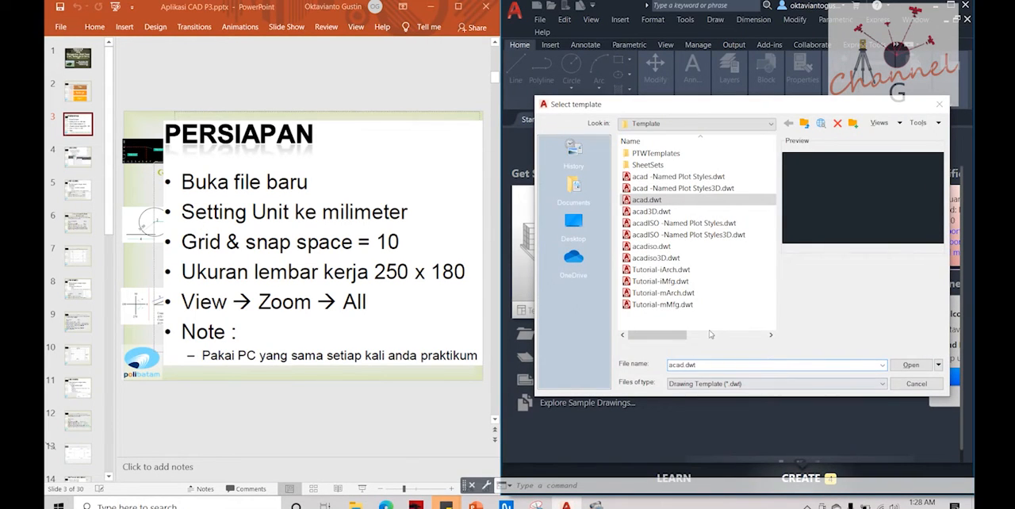
pyautogui.click(909, 365)
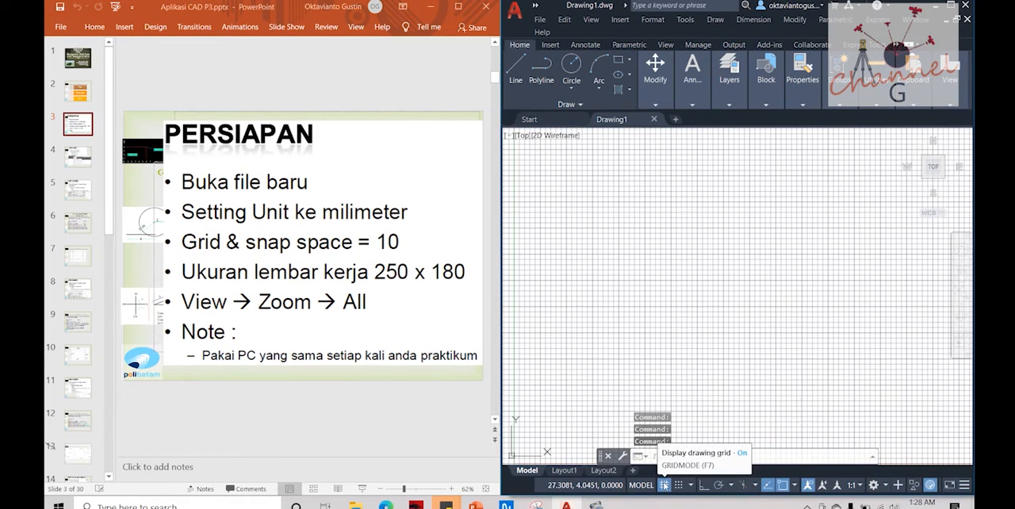
pyautogui.click(664, 485)
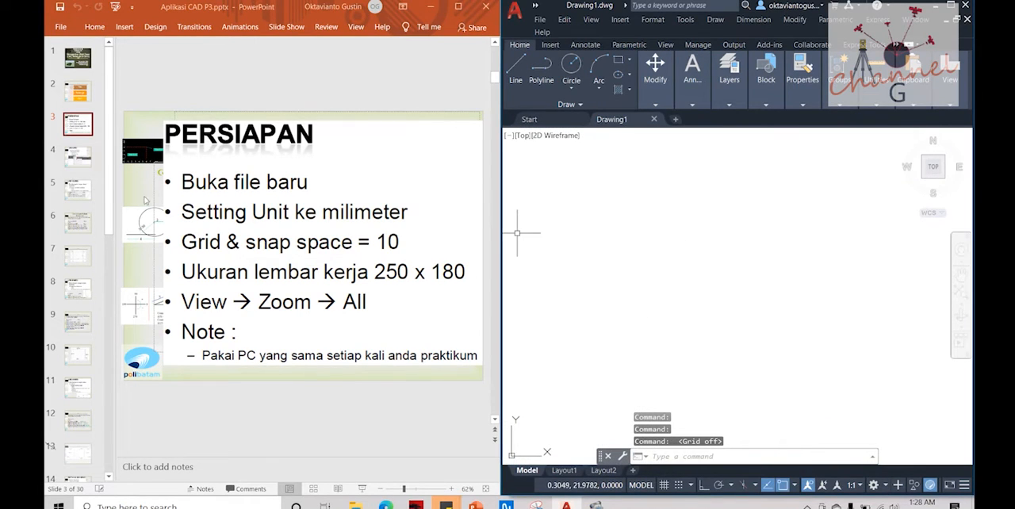
# Step: Switch to the presentation, show slide 4 on free lines, and narrow the slide thumbnail area
pyautogui.click(79, 157)
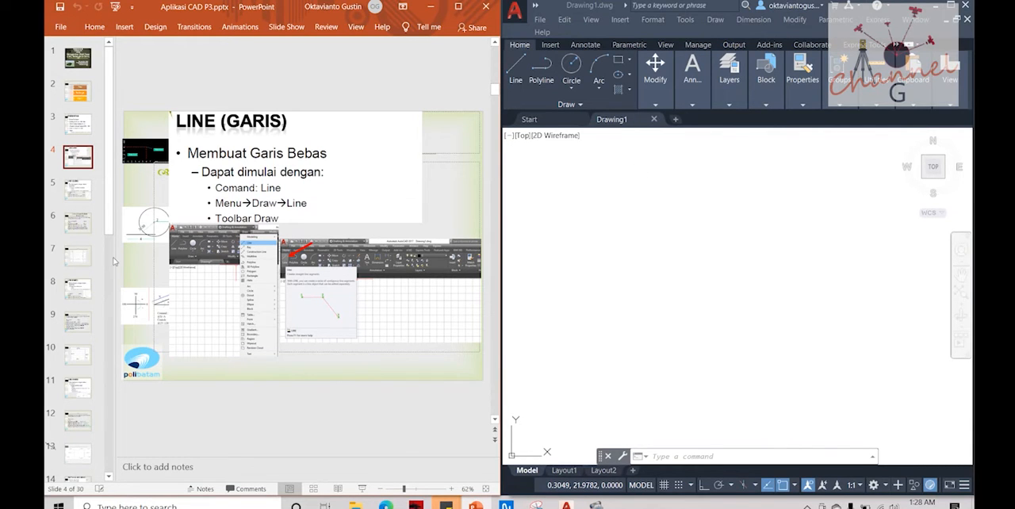
pyautogui.moveTo(115, 257); pyautogui.dragTo(89, 255)
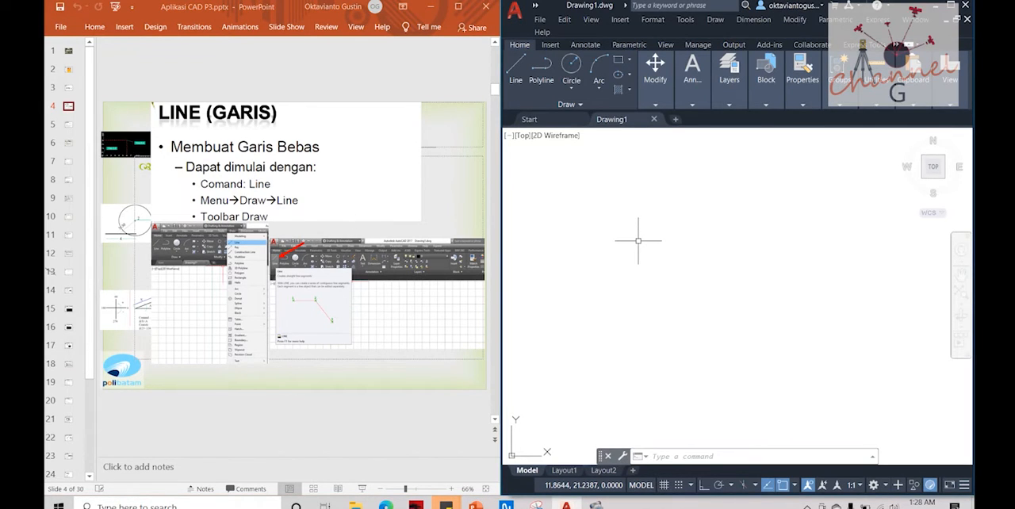
pyautogui.write('li')
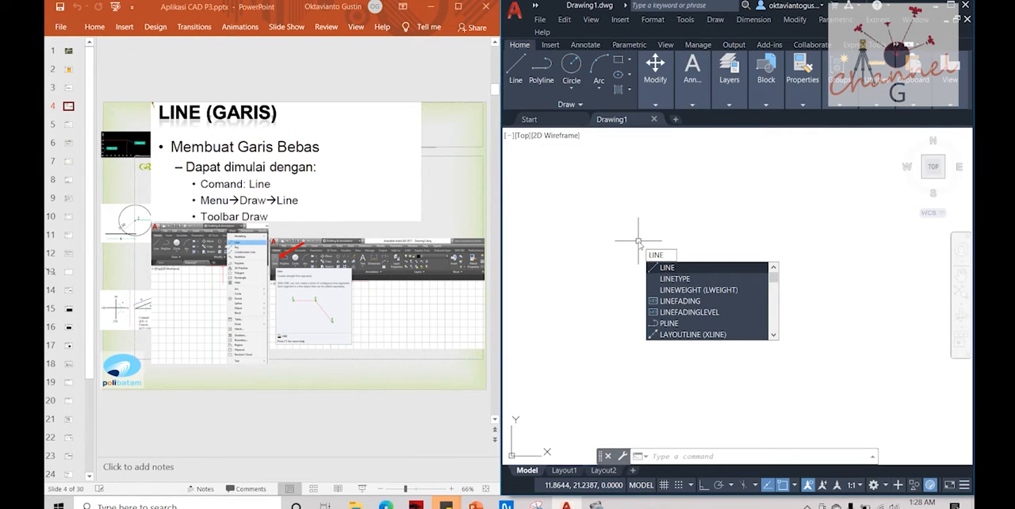
pyautogui.press('Escape')
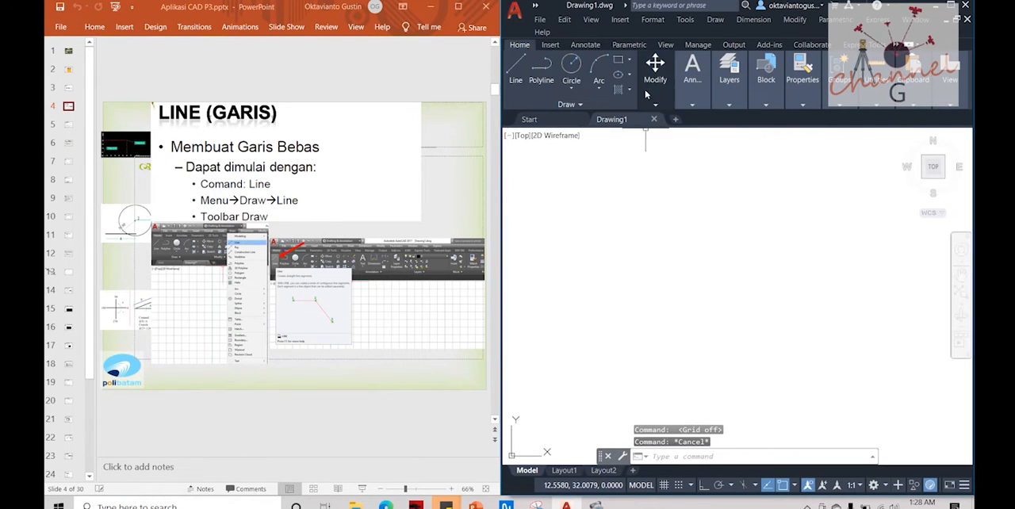
pyautogui.click(715, 19)
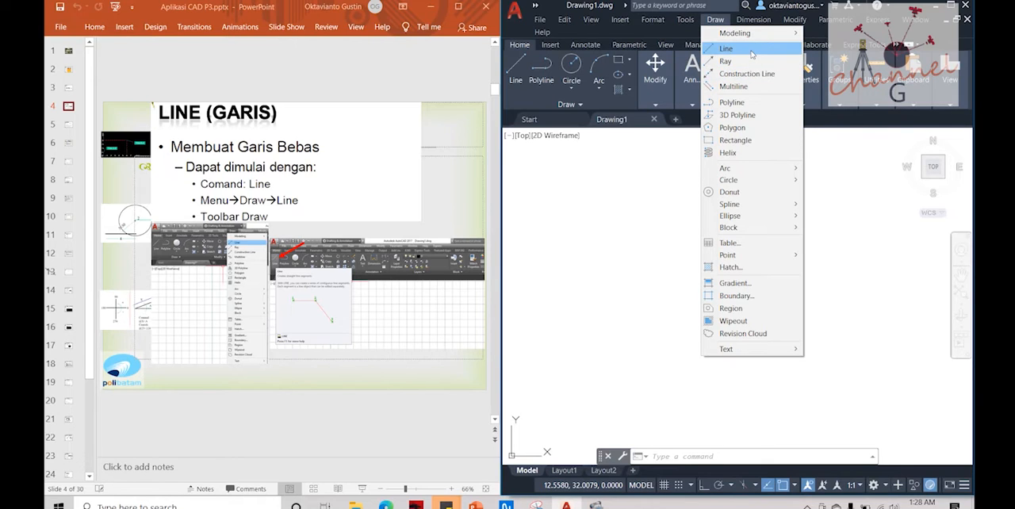
pyautogui.click(644, 149)
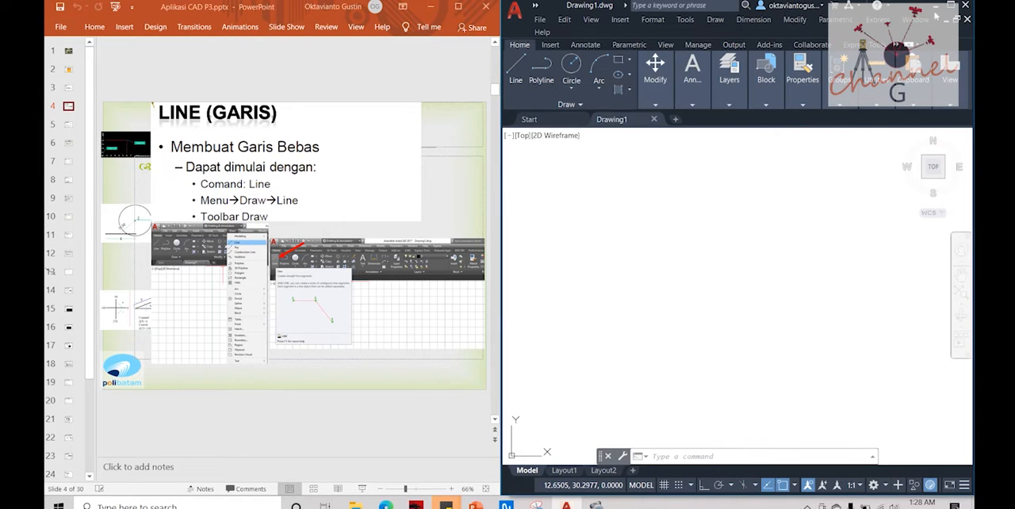
pyautogui.click(950, 5)
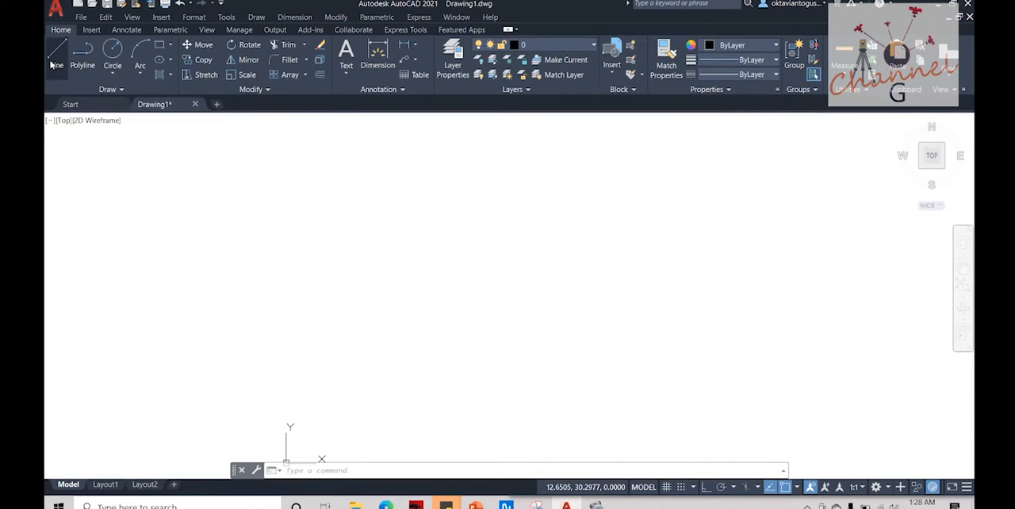
pyautogui.press('super+Right')
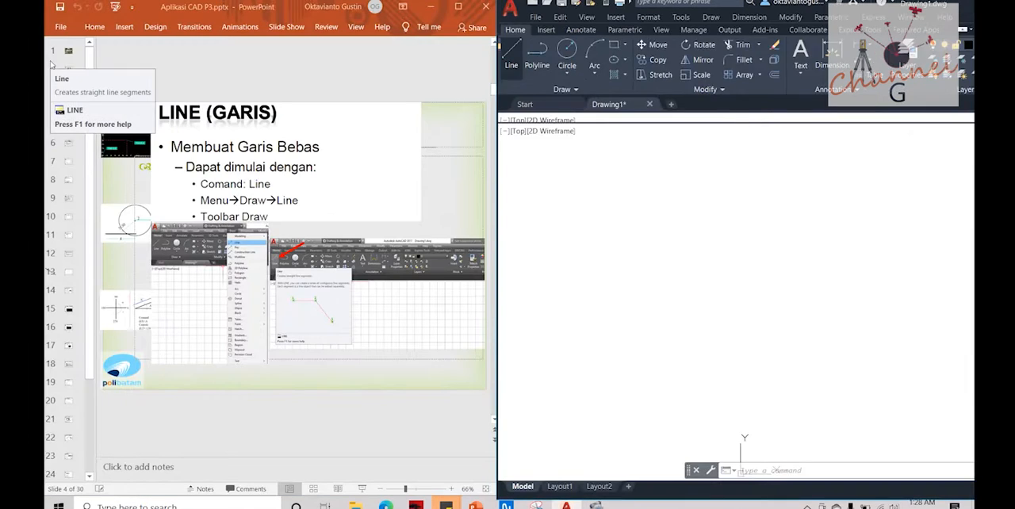
pyautogui.click(654, 228)
pyautogui.press('Escape')
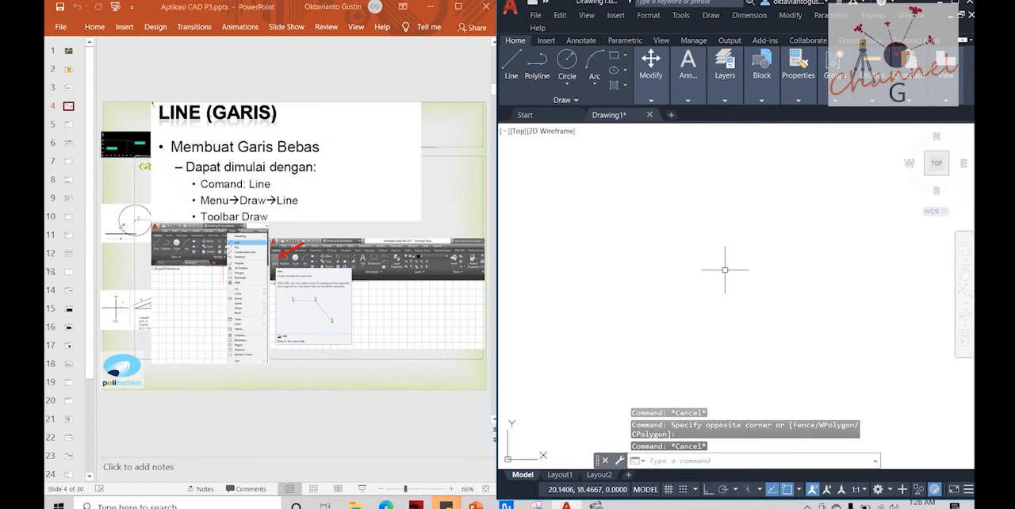
pyautogui.write('l')
pyautogui.press('Return')
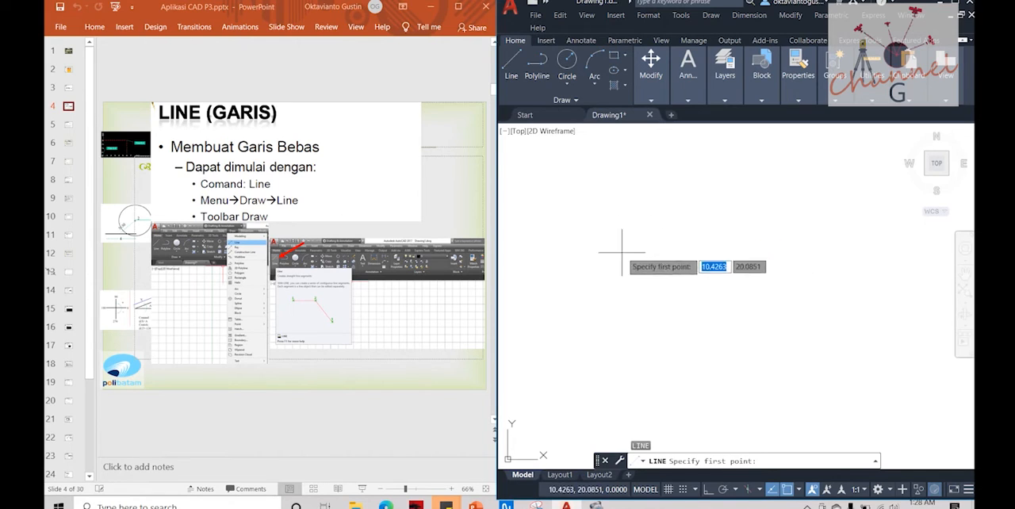
pyautogui.press('Escape')
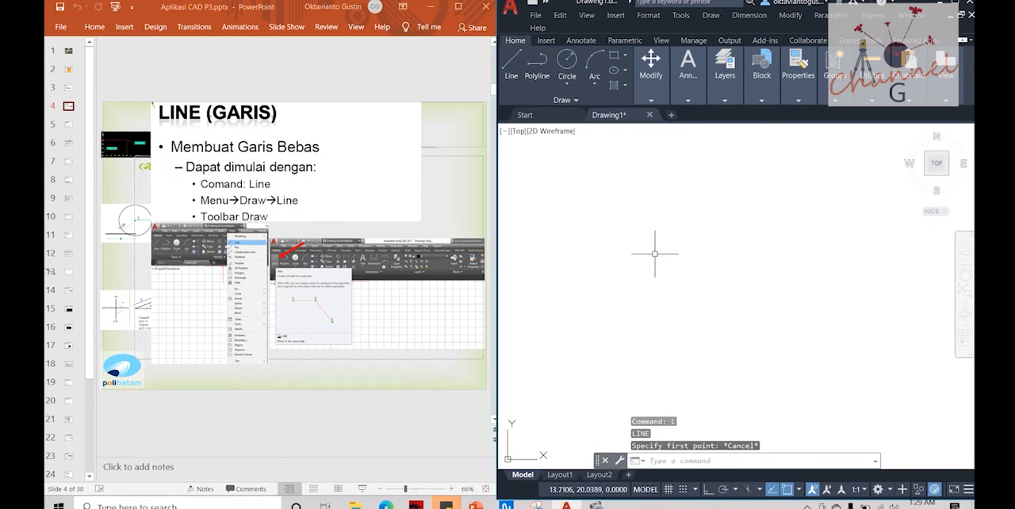
# Step: Show slide 5 of the presentation and draw its example line in AutoCAD from 40,20 to 80,80
pyautogui.click(68, 125)
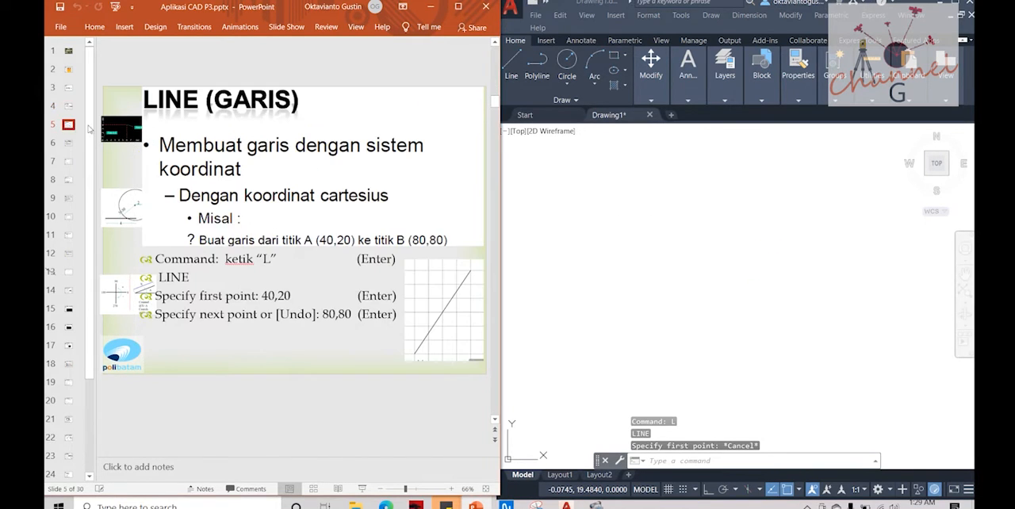
pyautogui.click(625, 241)
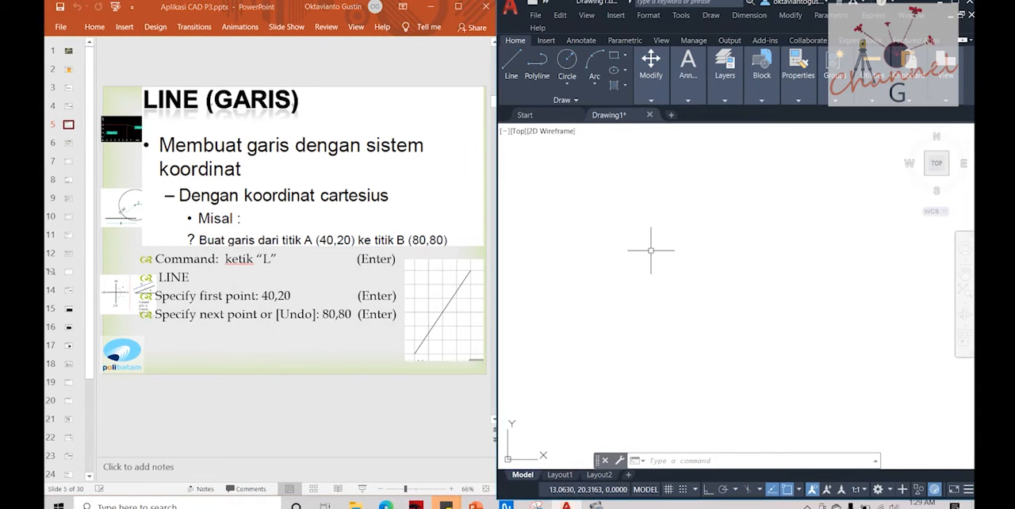
pyautogui.write('l')
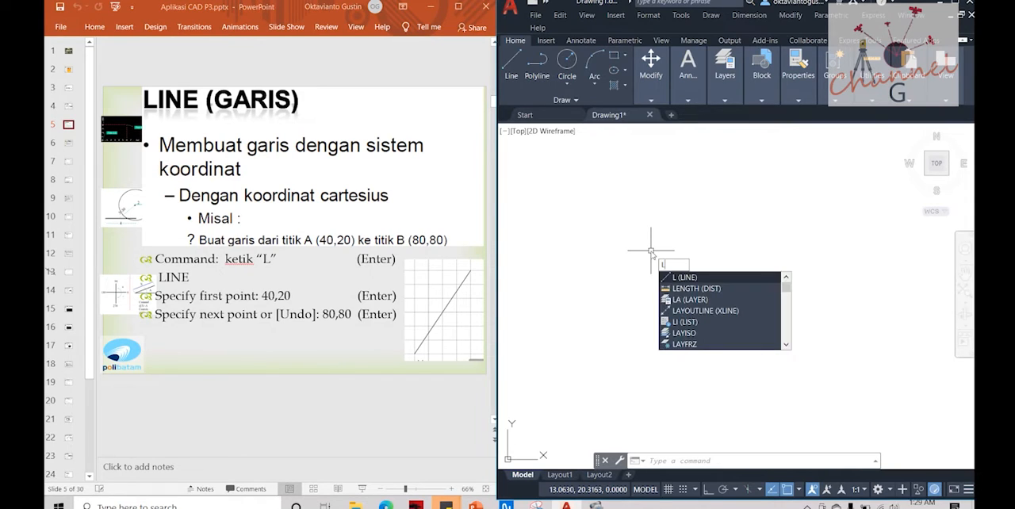
pyautogui.press('Return')
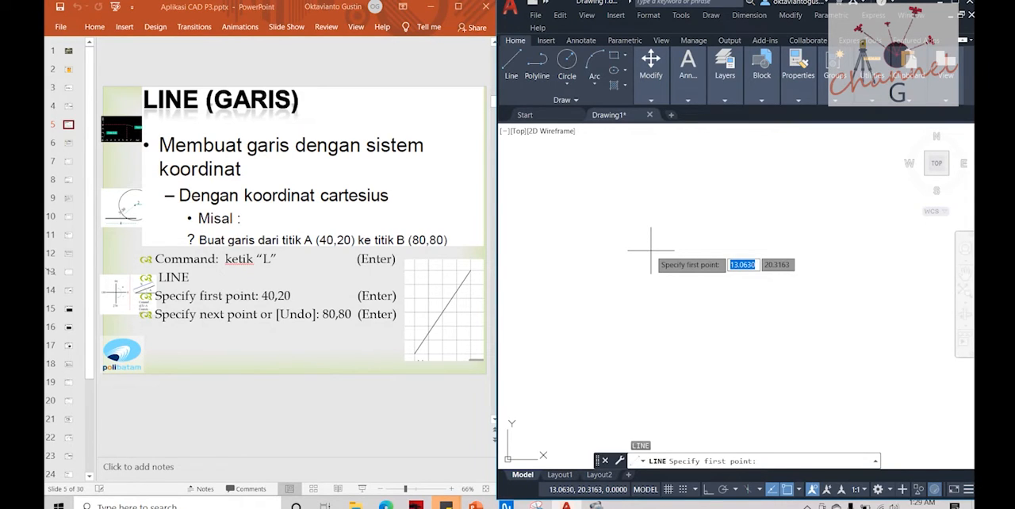
pyautogui.write('40,20')
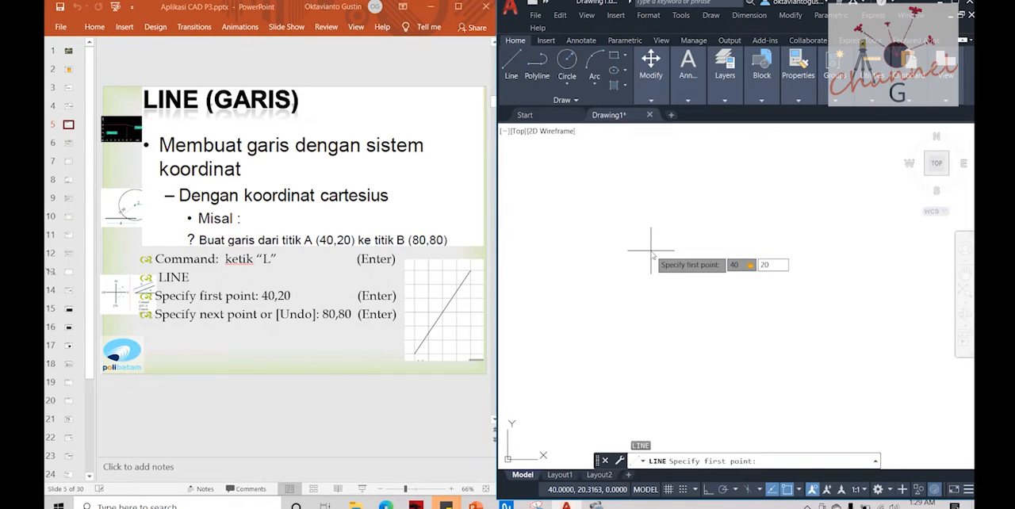
pyautogui.press('Return')
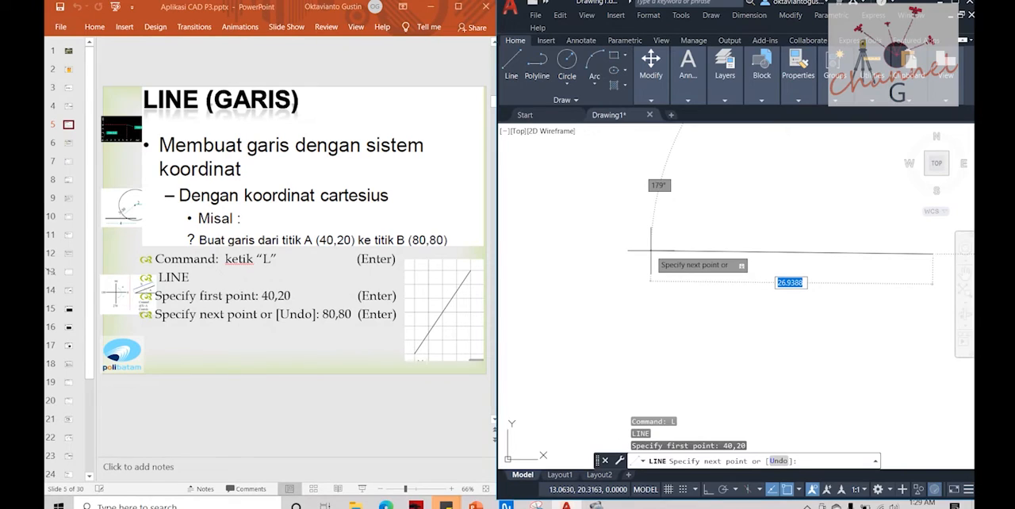
pyautogui.write('80,8')
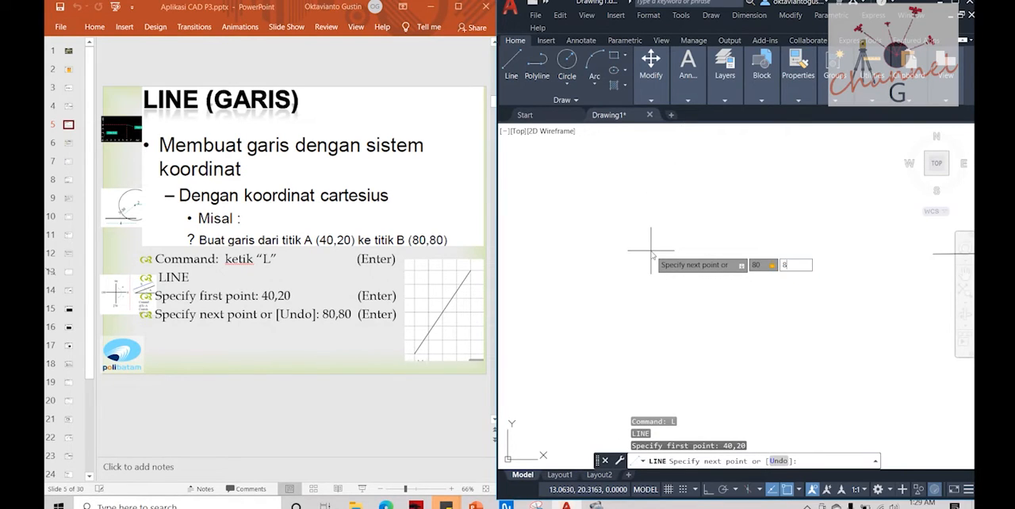
pyautogui.write('0')
pyautogui.press('Return')
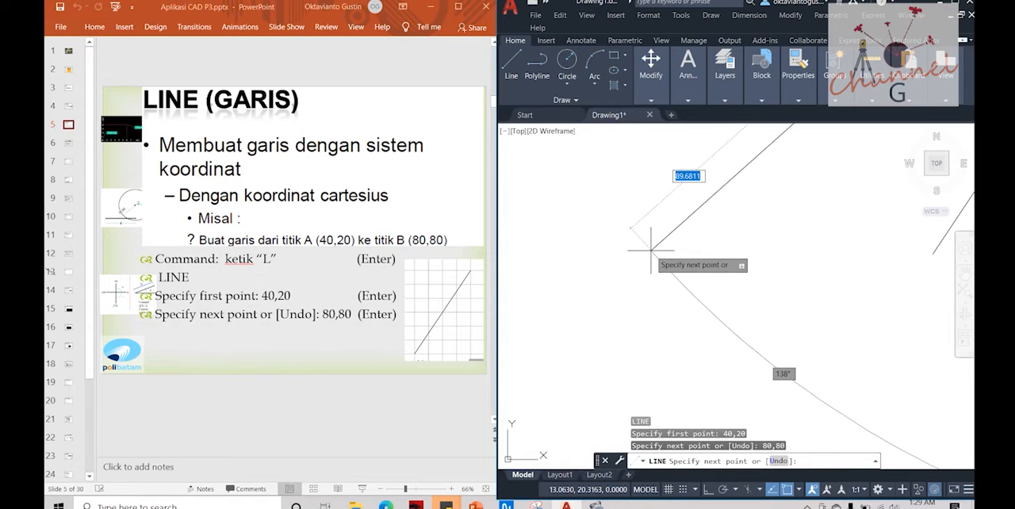
pyautogui.scroll(-2, 662, 222)
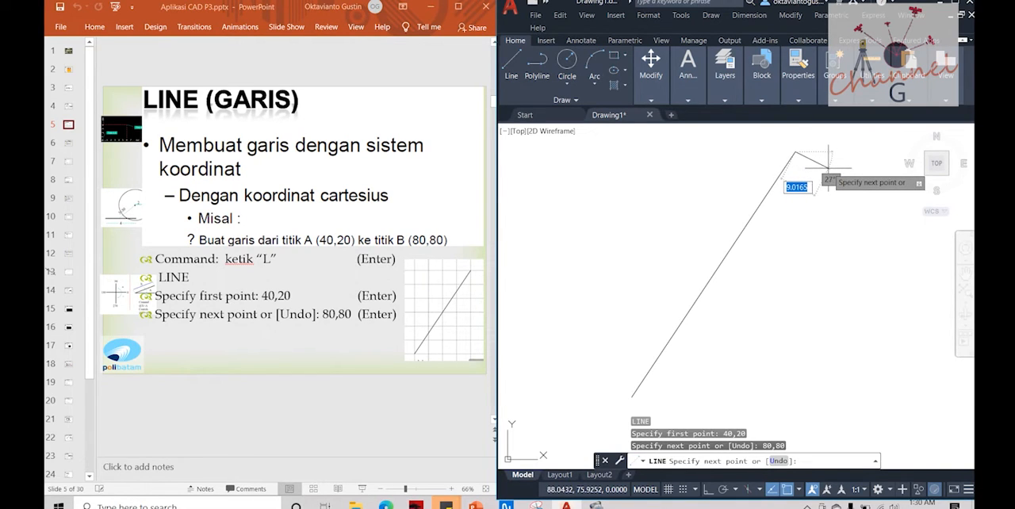
pyautogui.press('Escape')
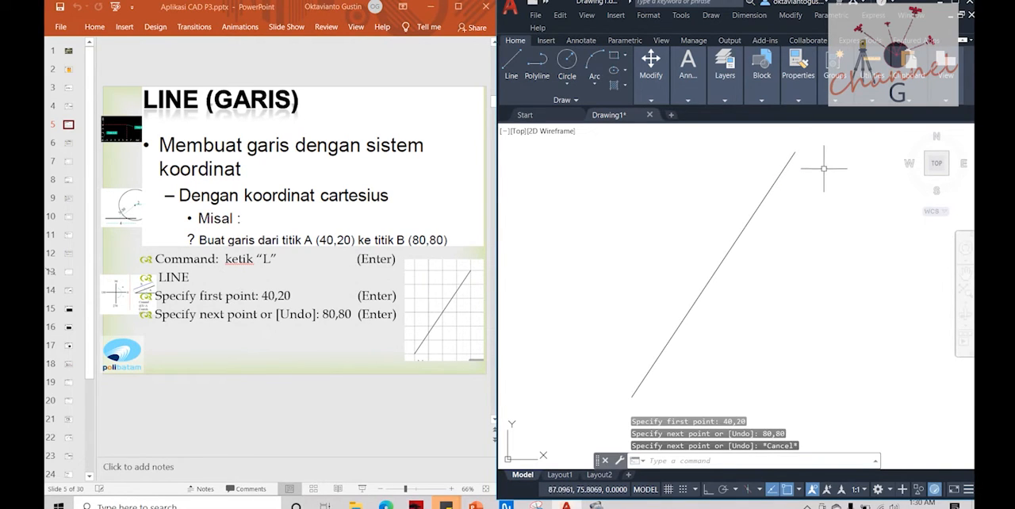
# Step: Select the diagonal line and check its length, angle and the coordinates of both endpoints
pyautogui.click(735, 237)
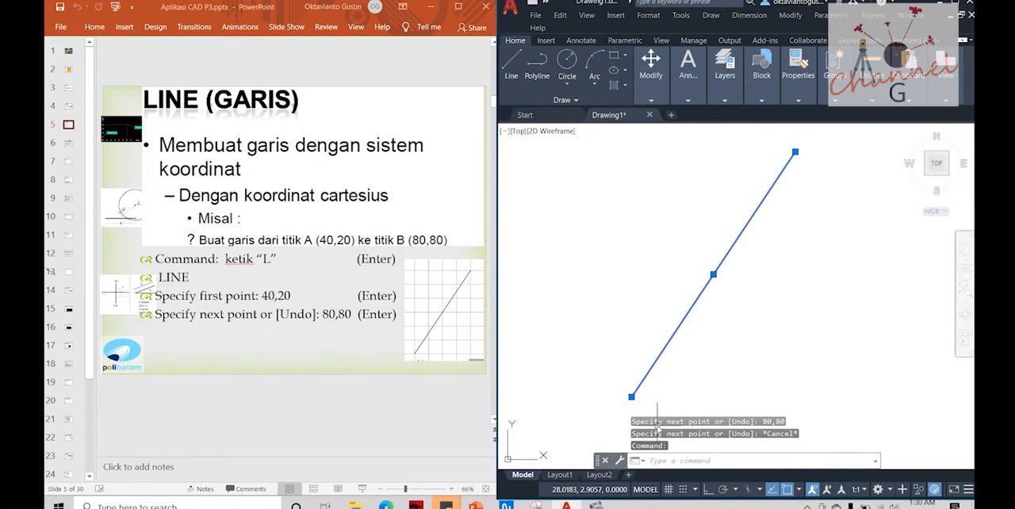
pyautogui.moveTo(632, 398)
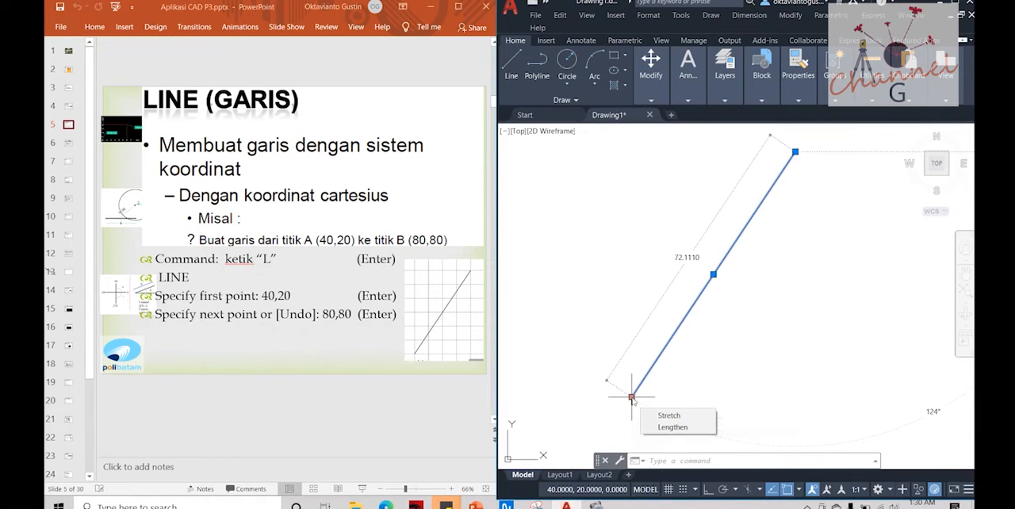
pyautogui.moveTo(796, 152)
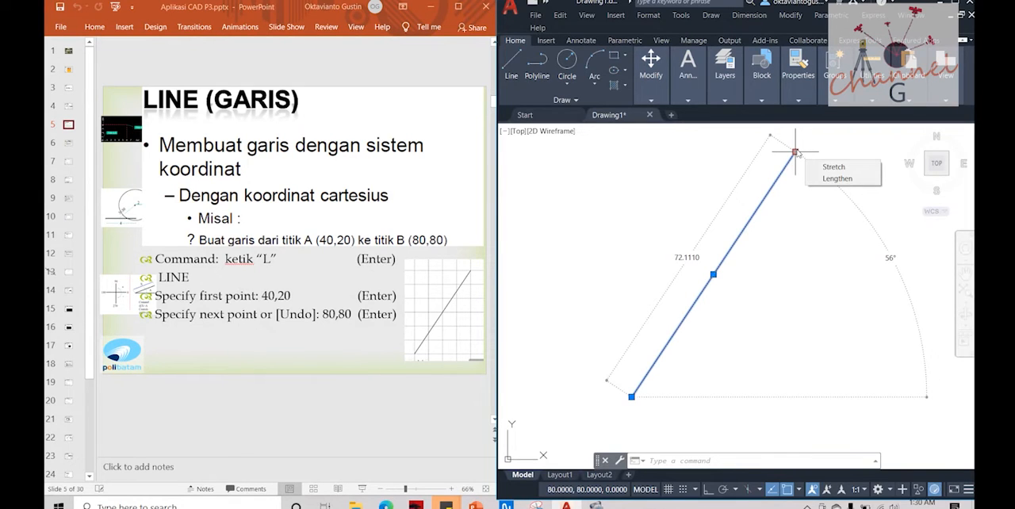
# Step: Show slide 6 in the presentation and erase the diagonal line in the AutoCAD drawing
pyautogui.click(396, 433)
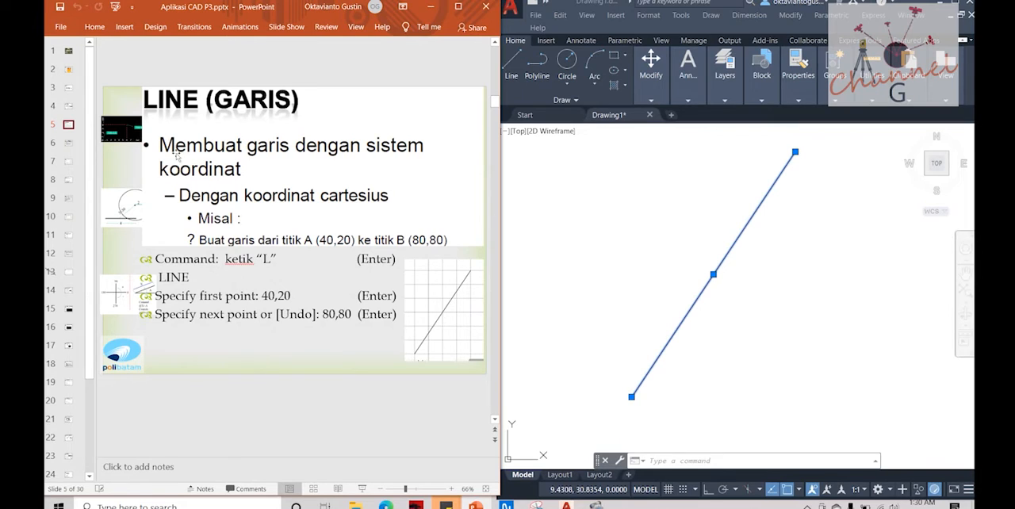
pyautogui.click(68, 143)
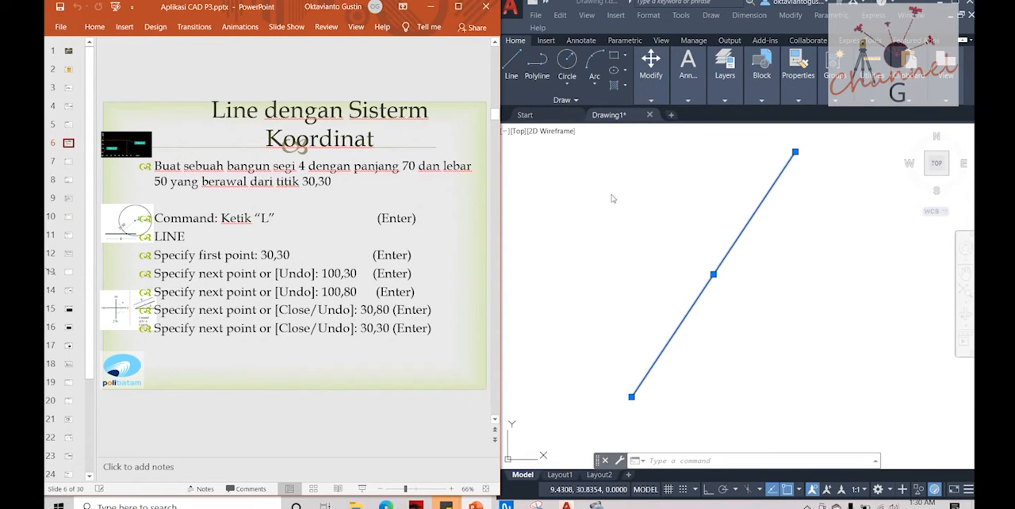
pyautogui.click(754, 213)
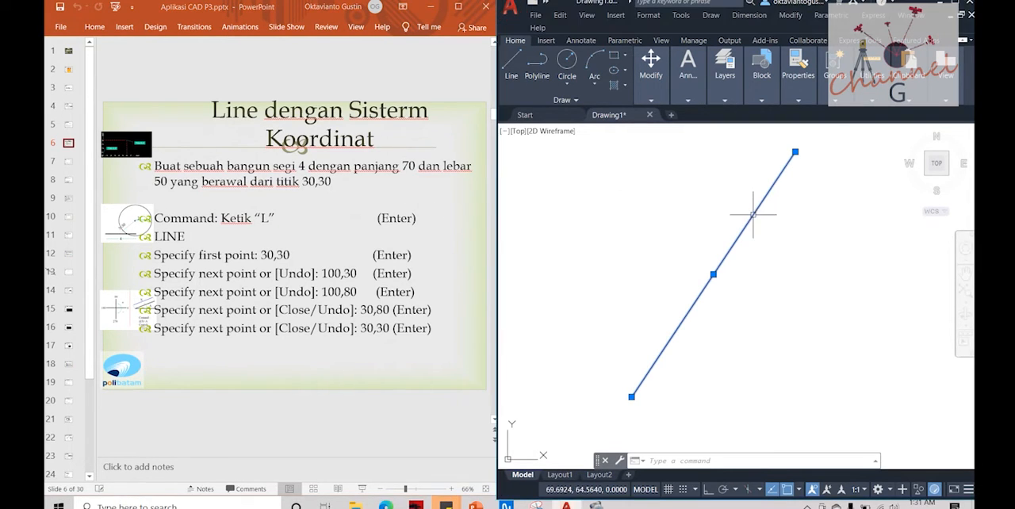
pyautogui.press('Escape')
pyautogui.click(738, 233)
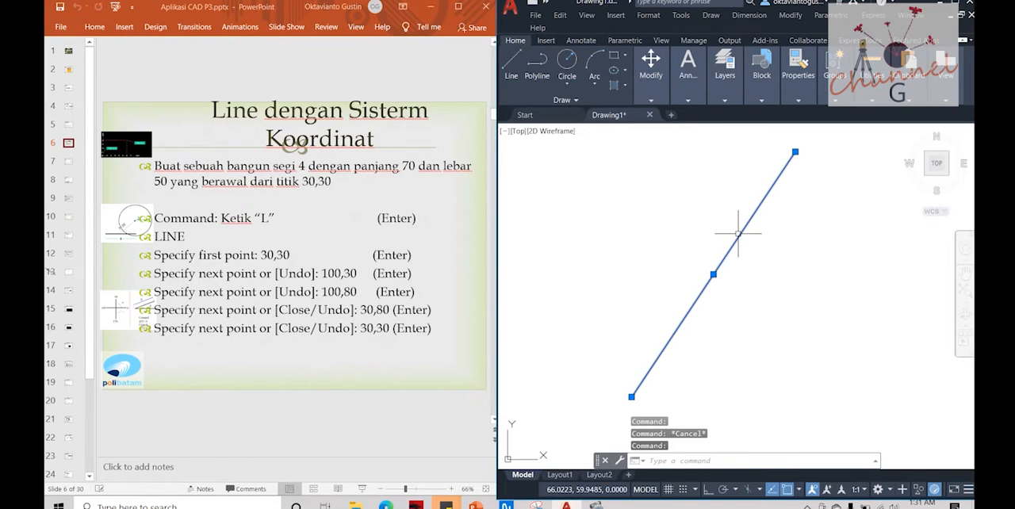
pyautogui.press('Delete')
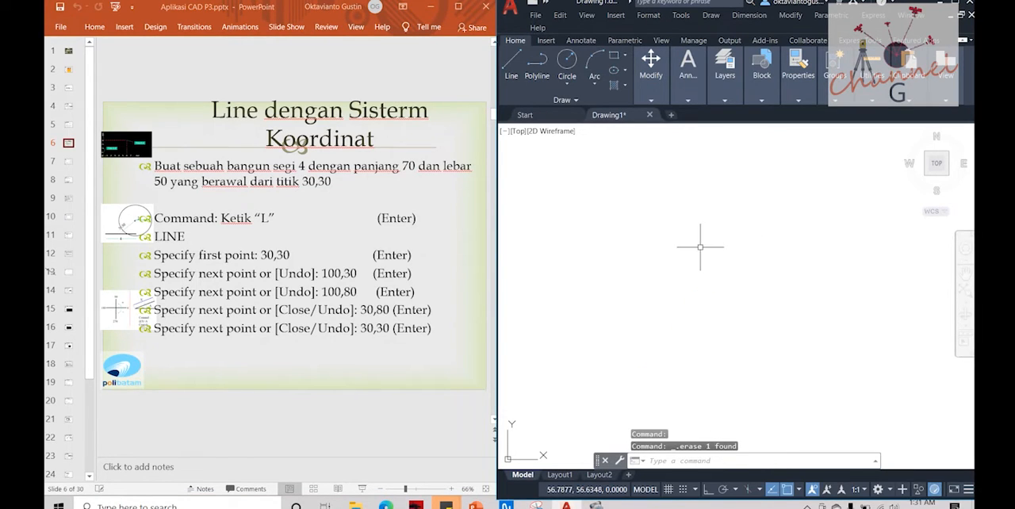
# Step: Start a line at 30,30 and draw the rectangle's lower edge to 100,30
pyautogui.write('l')
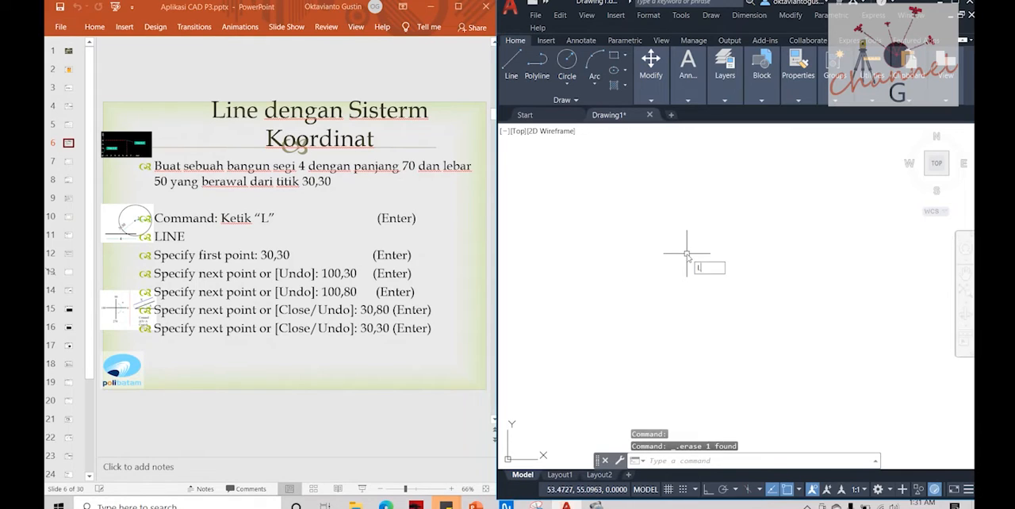
pyautogui.press('Return')
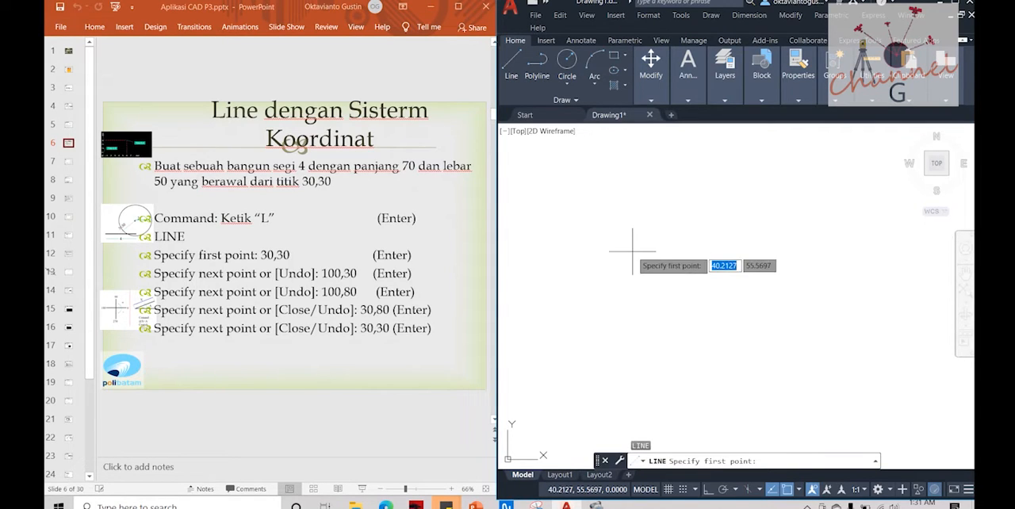
pyautogui.write('30,')
pyautogui.write('0')
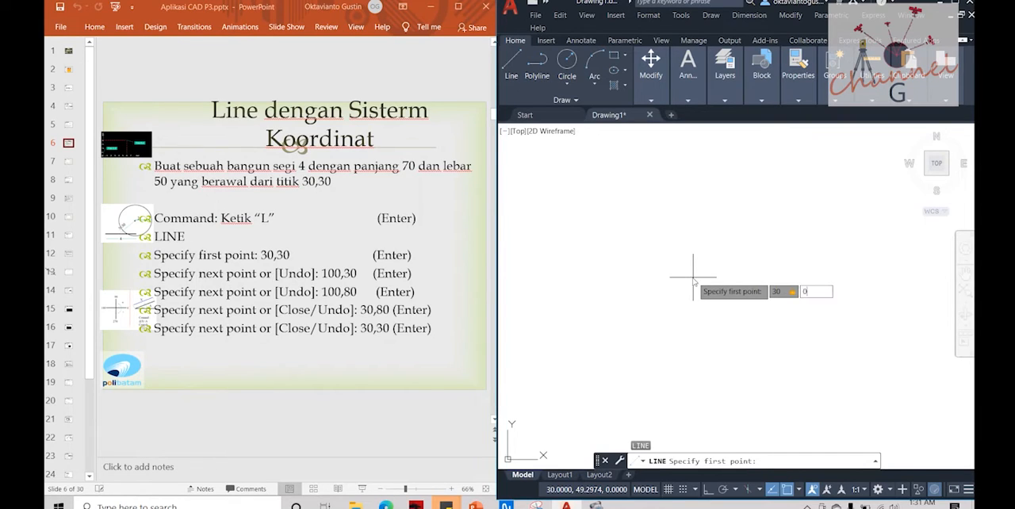
pyautogui.press('BackSpace')
pyautogui.write('30')
pyautogui.press('Return')
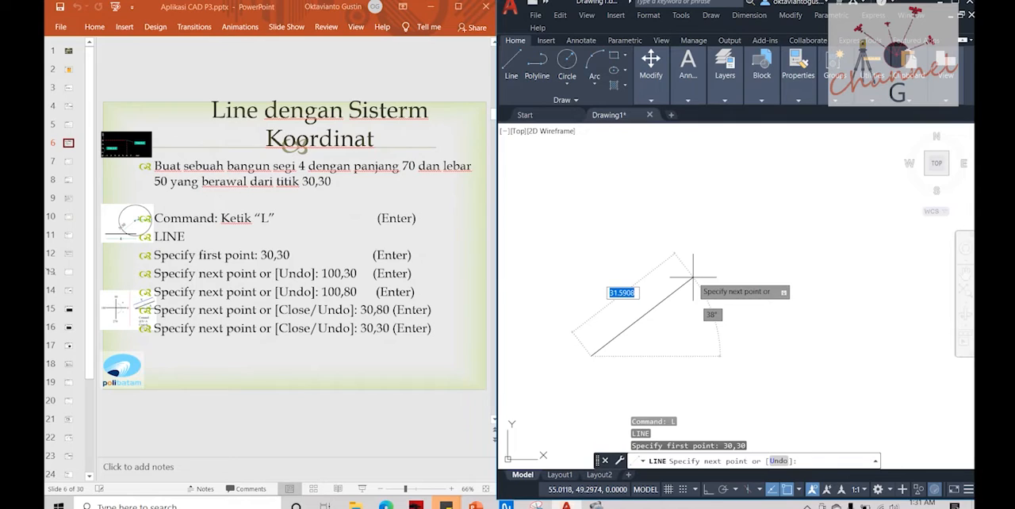
pyautogui.write('100,')
pyautogui.write('30')
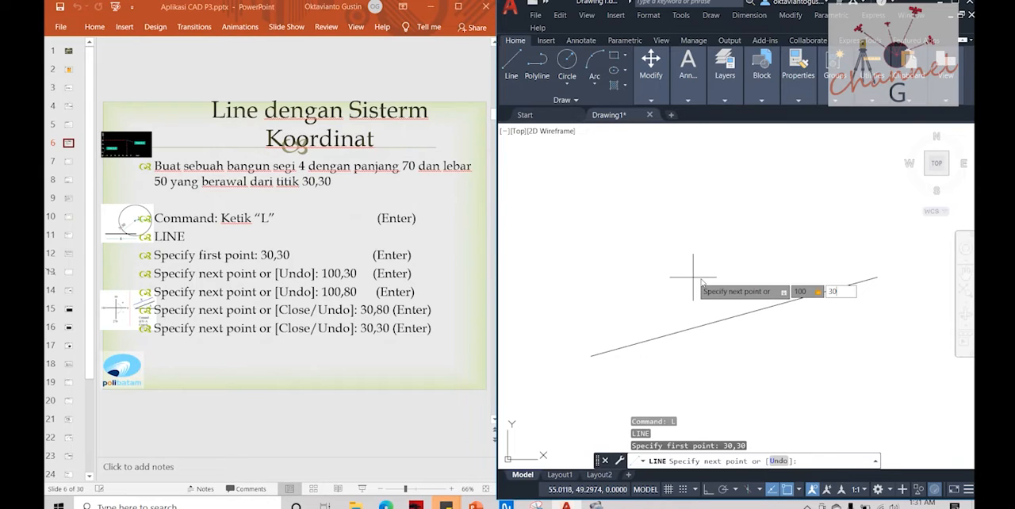
pyautogui.press('Return')
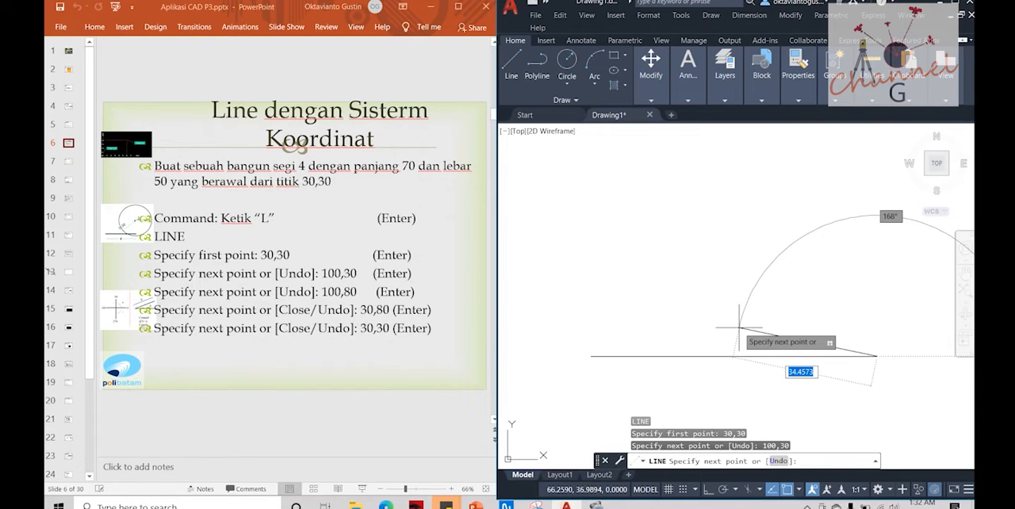
# Step: Continue the line to 100,80 and 30,80 for the rectangle's right and upper edges
pyautogui.write('100')
pyautogui.press('Tab')
pyautogui.write('80')
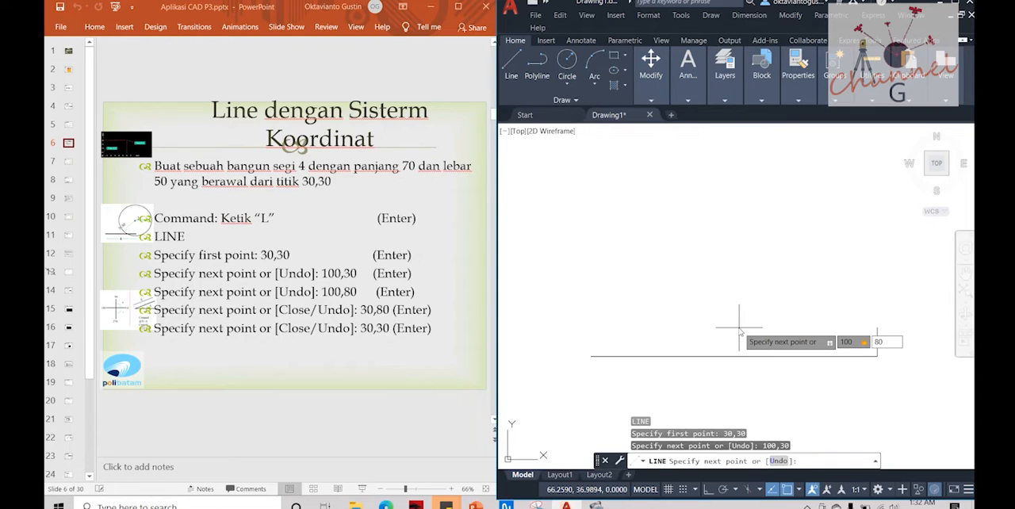
pyautogui.press('Return')
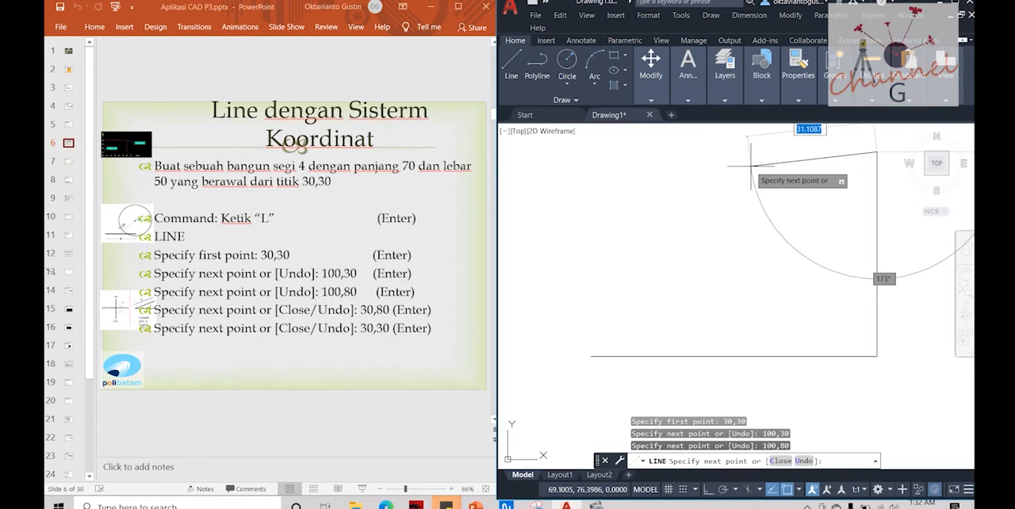
pyautogui.write('30')
pyautogui.press('Tab')
pyautogui.write('80')
pyautogui.press('Return')
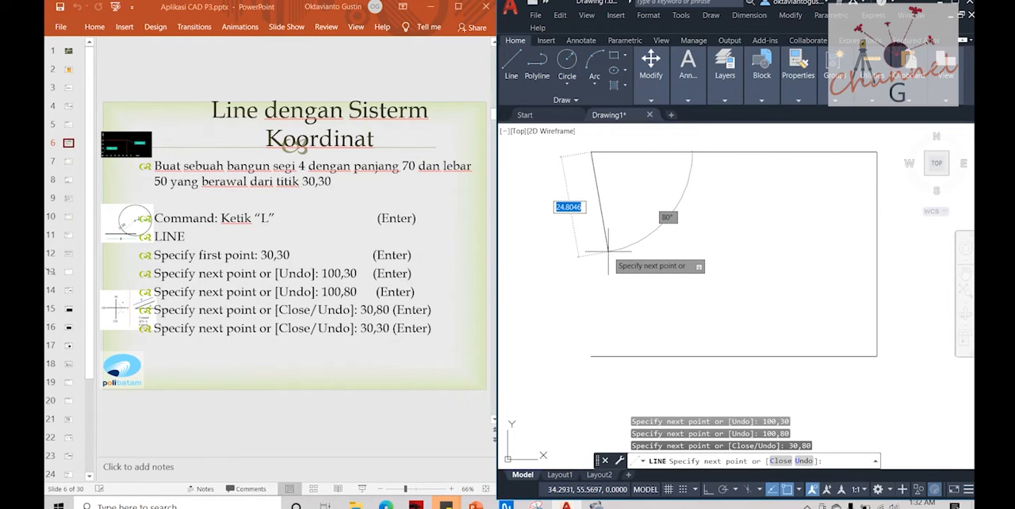
# Step: Complete the rectangle with its left edge back to 30,30 and end the Line command
pyautogui.write('30')
pyautogui.press('Tab')
pyautogui.write('30')
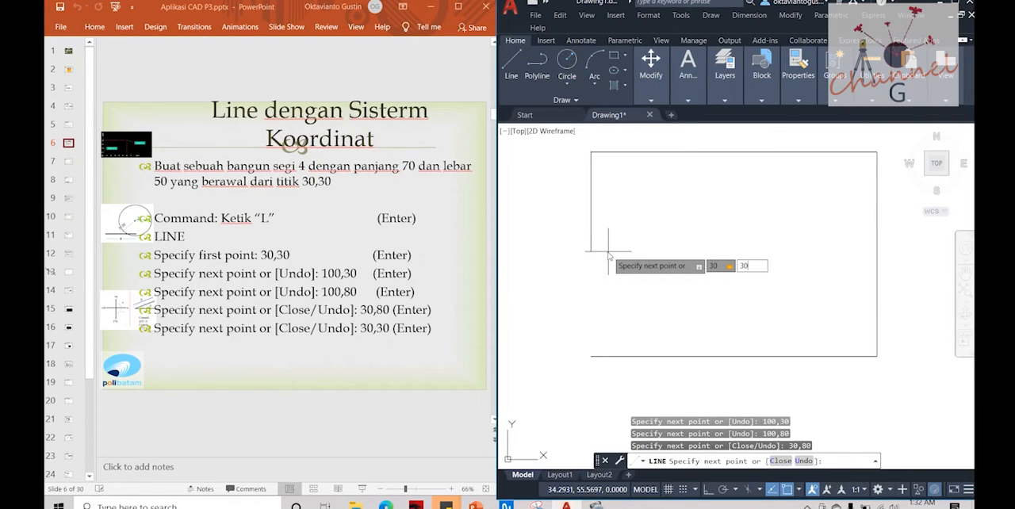
pyautogui.press('Return')
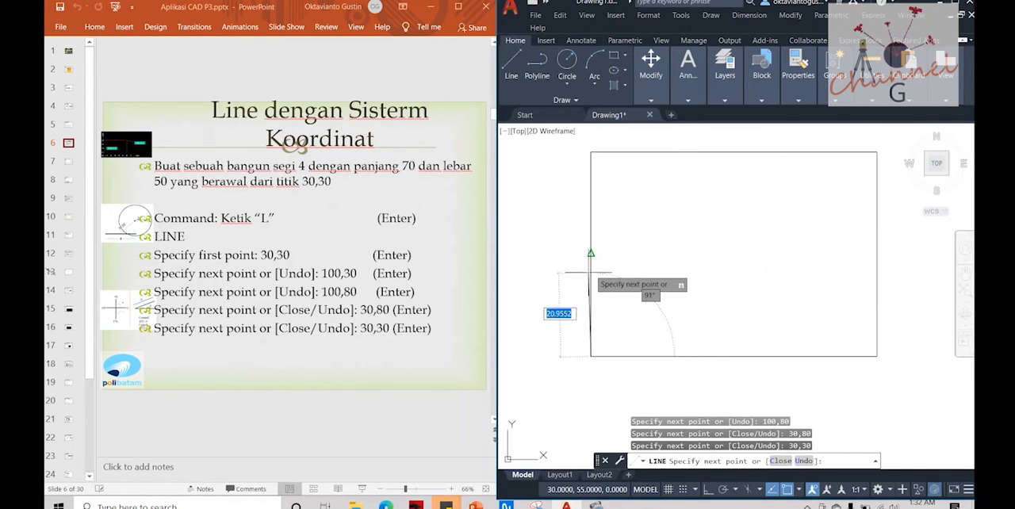
pyautogui.press('Escape')
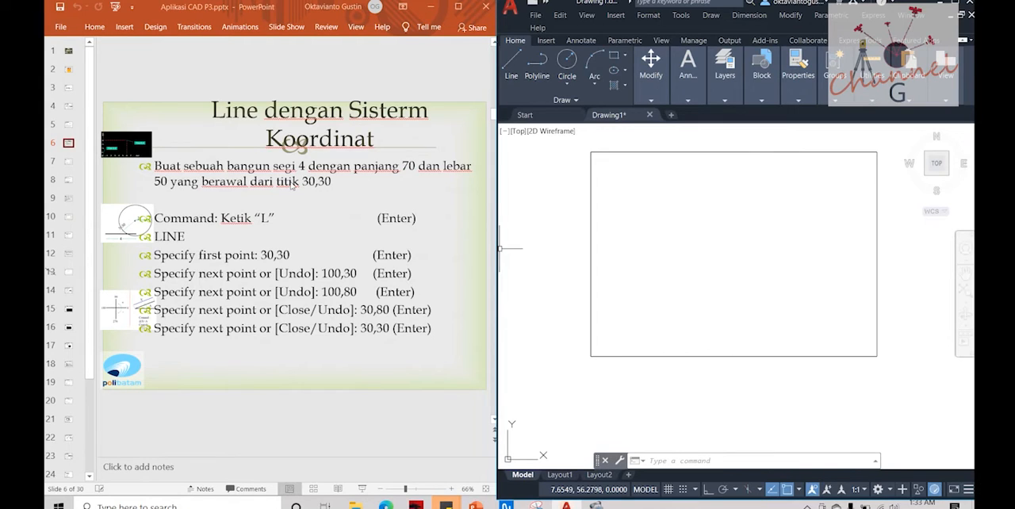
# Step: Switch to the presentation to view slide 7's dimensioned rectangle and slide 8 on polar coordinates
pyautogui.click(69, 164)
pyautogui.click(70, 164)
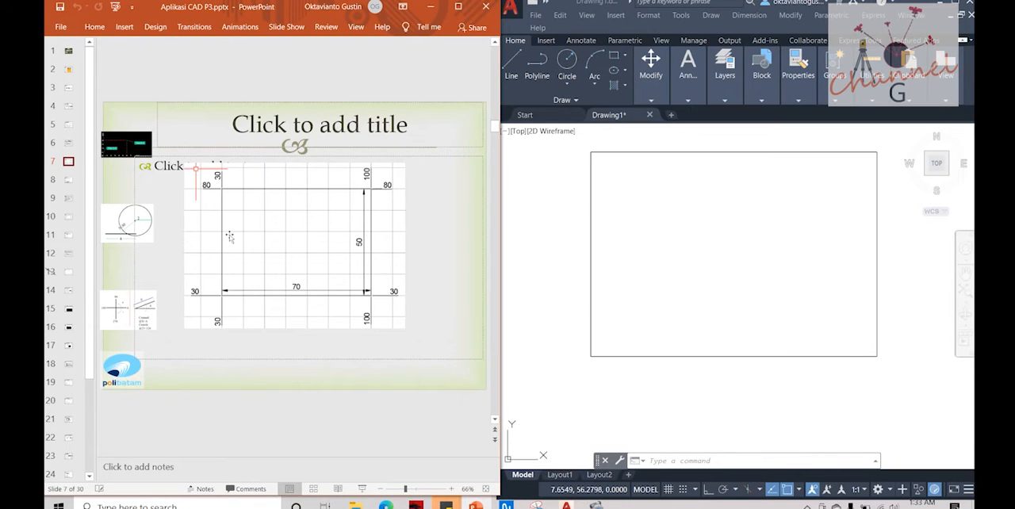
pyautogui.click(69, 180)
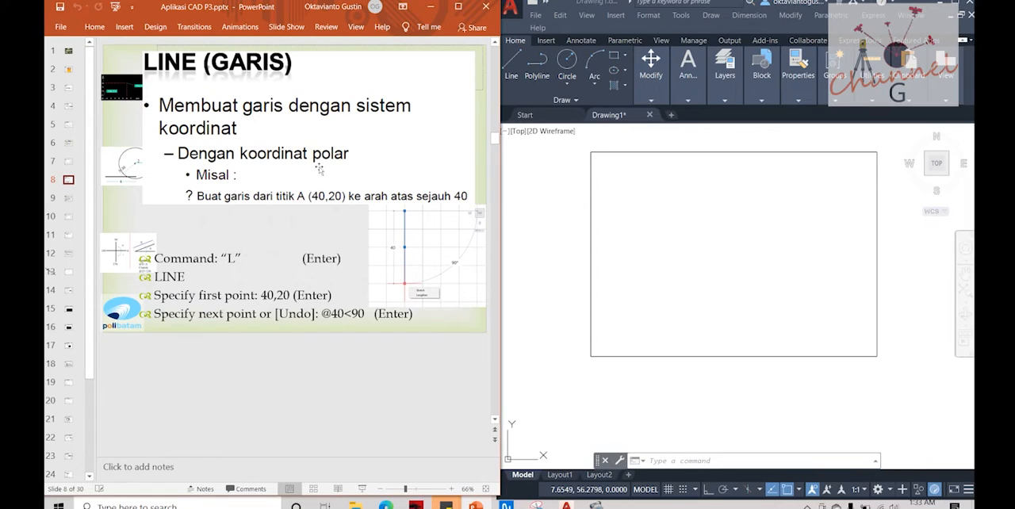
# Step: Return to AutoCAD and erase all four lines of the rectangle
pyautogui.click(587, 215)
pyautogui.click(590, 216)
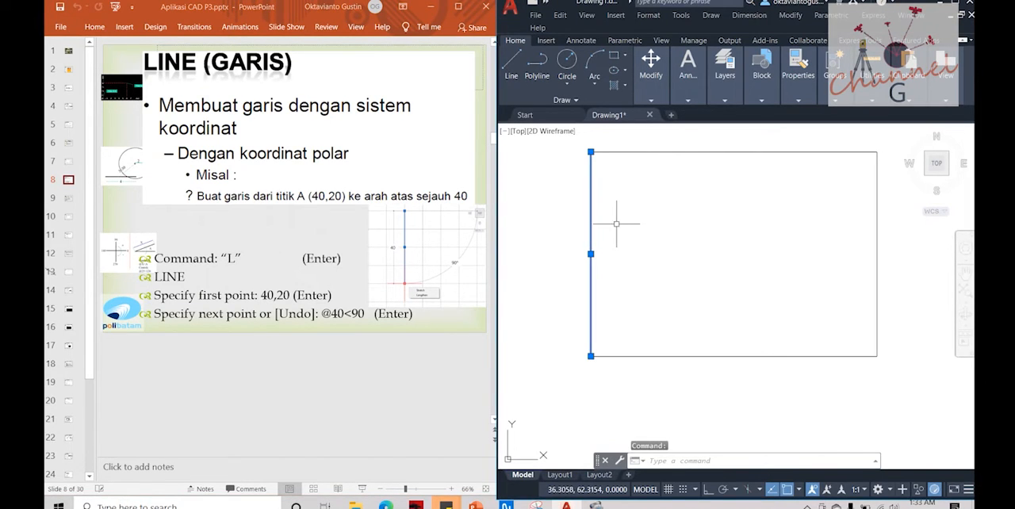
pyautogui.click(654, 173)
pyautogui.press('Escape')
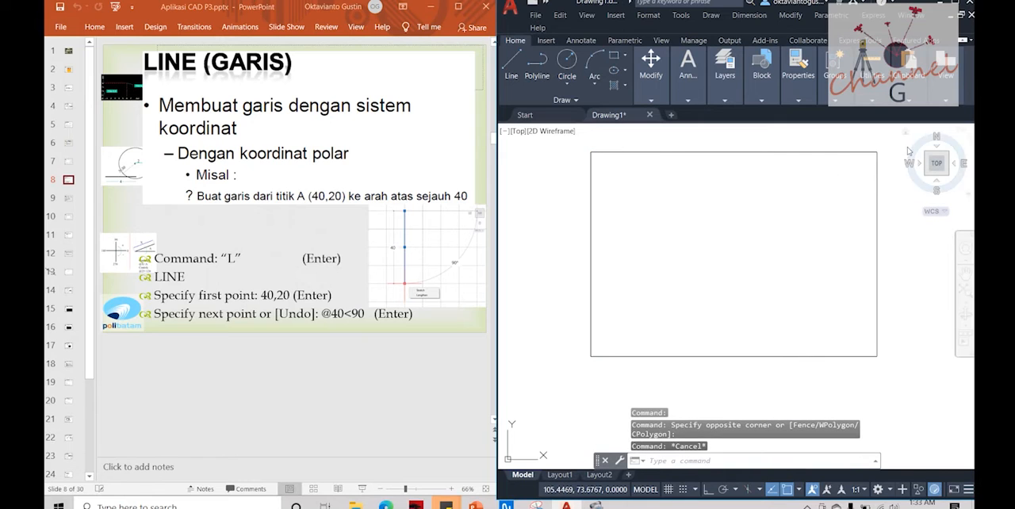
pyautogui.click(896, 139)
pyautogui.click(572, 370)
pyautogui.press('Delete')
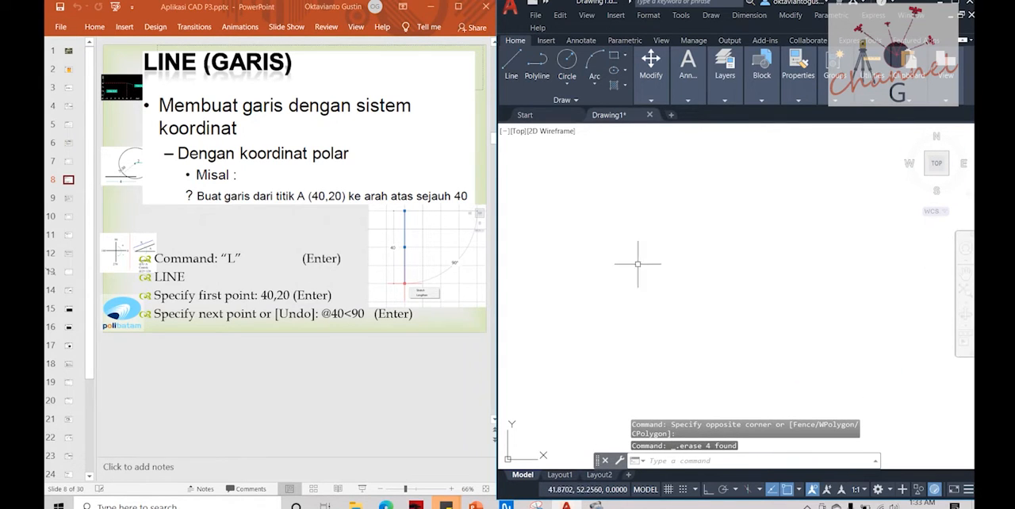
pyautogui.press('Escape')
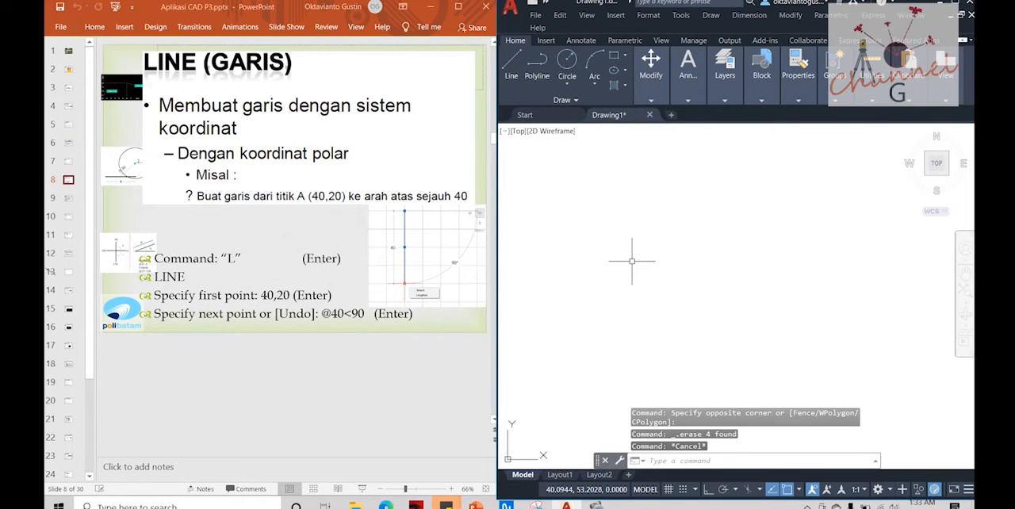
pyautogui.write('l')
pyautogui.press('Return')
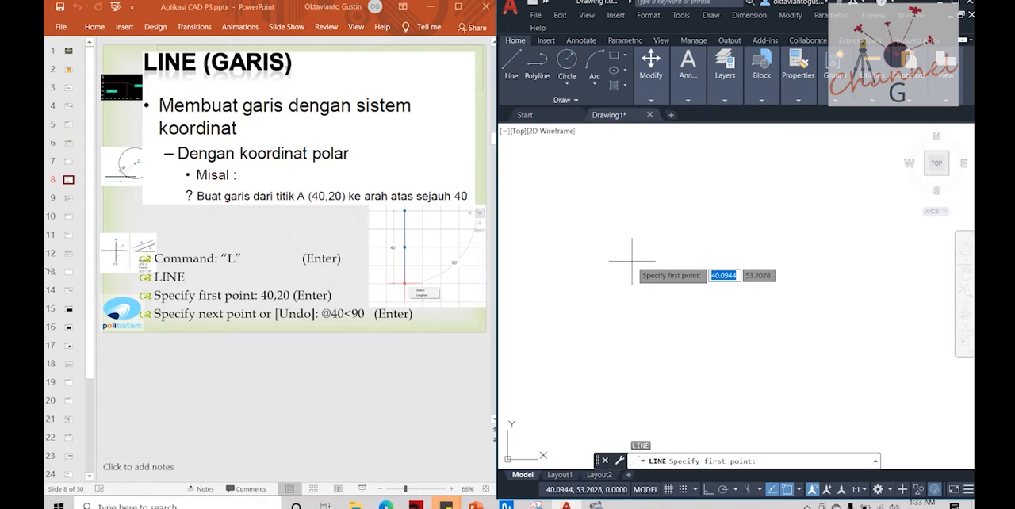
pyautogui.write('40')
pyautogui.press('Tab')
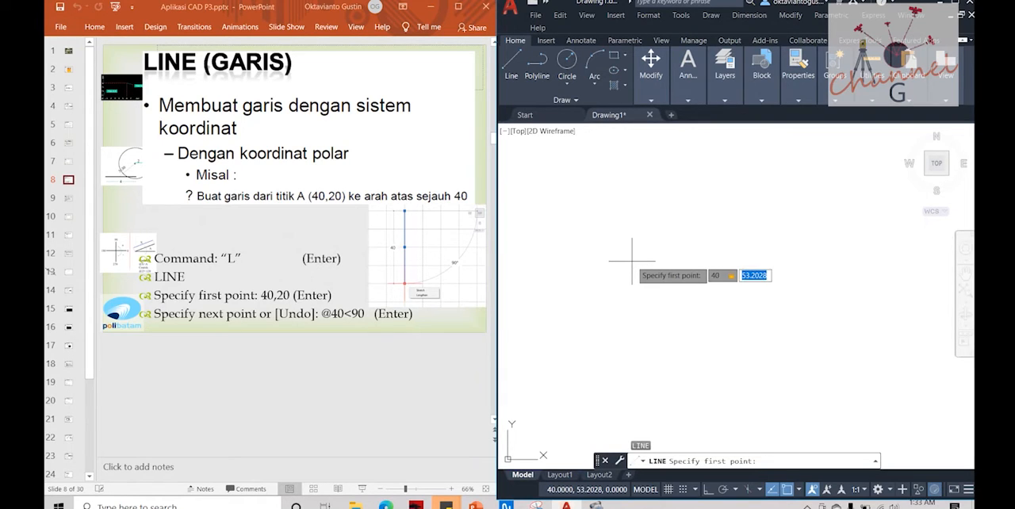
pyautogui.write('20')
pyautogui.press('Return')
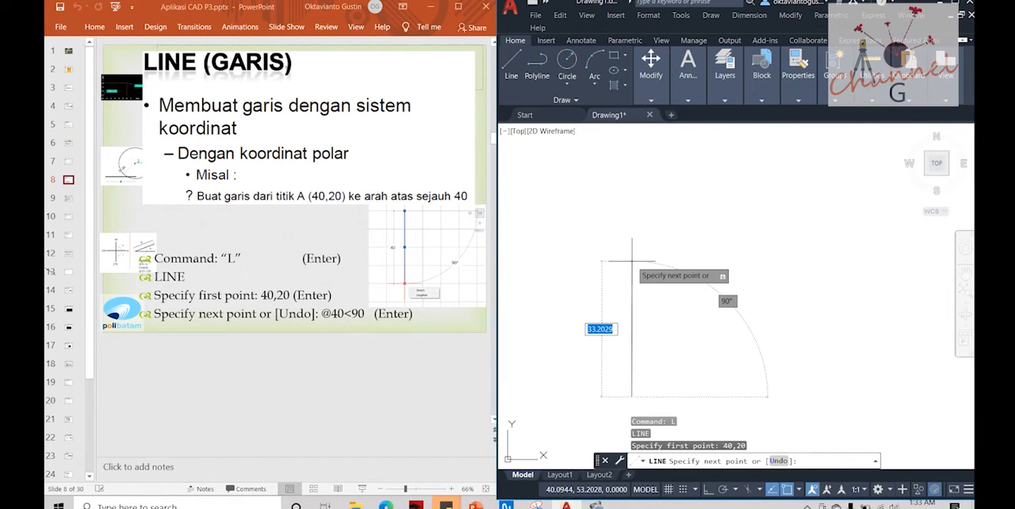
pyautogui.press('F8')
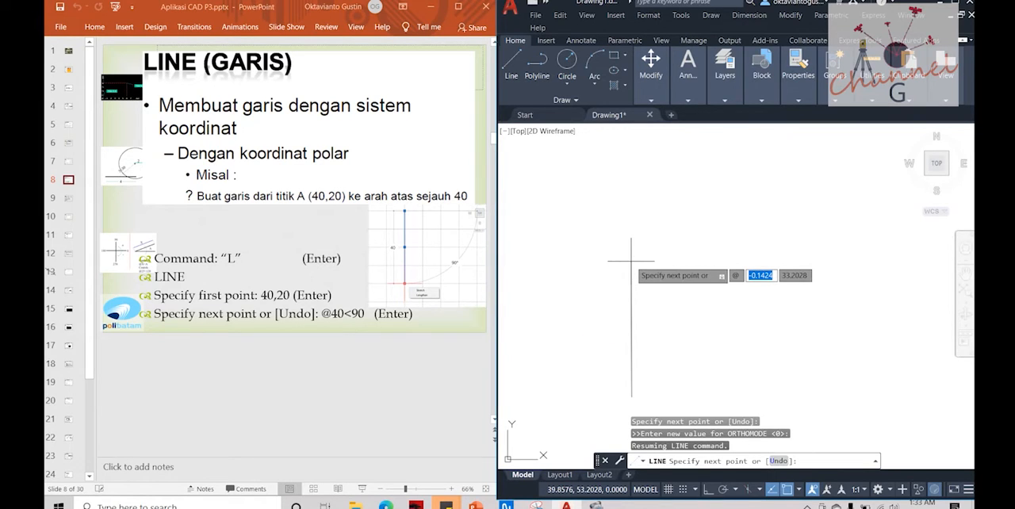
pyautogui.write('40<')
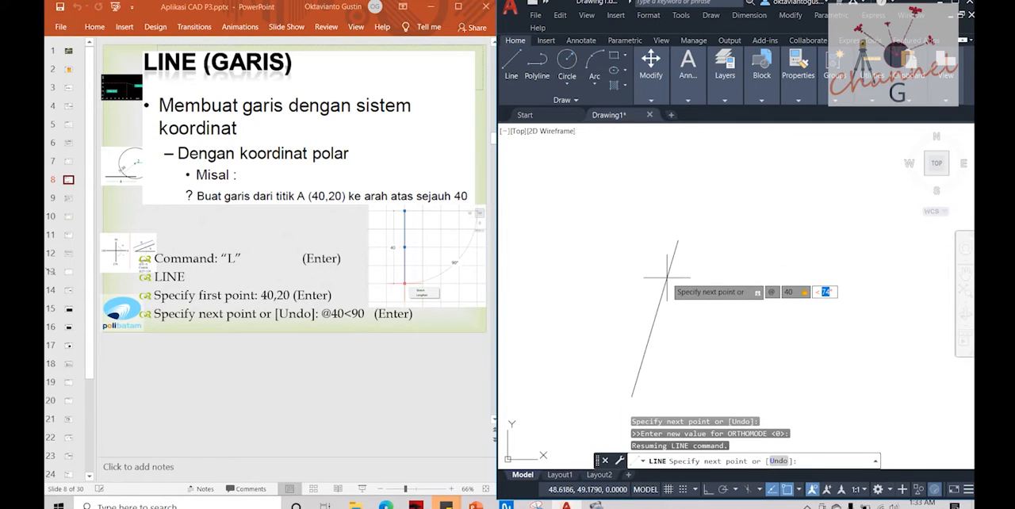
pyautogui.write('90')
pyautogui.press('Return')
pyautogui.press('Escape')
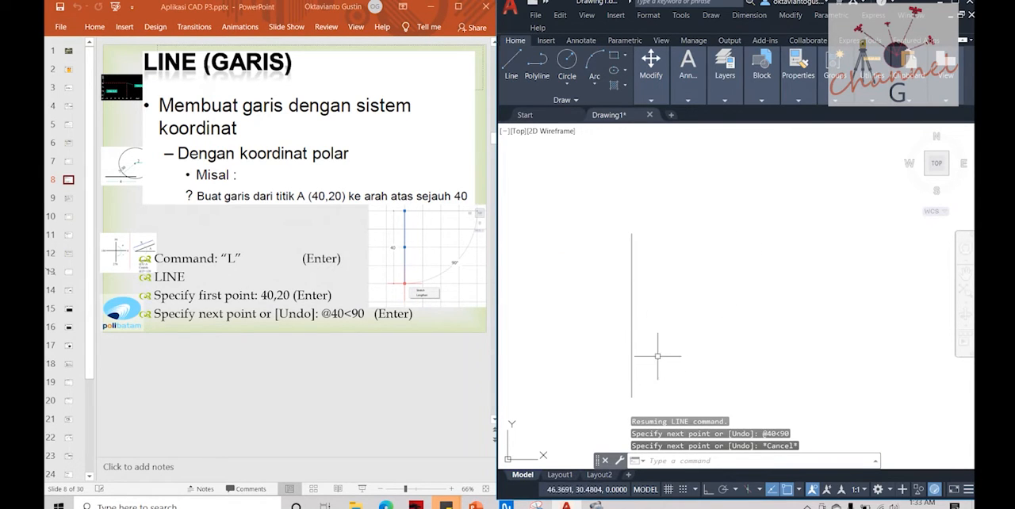
# Step: Inspect the vertical line, deselect it, and switch to the presentation to show slide 8 full screen
pyautogui.click(632, 350)
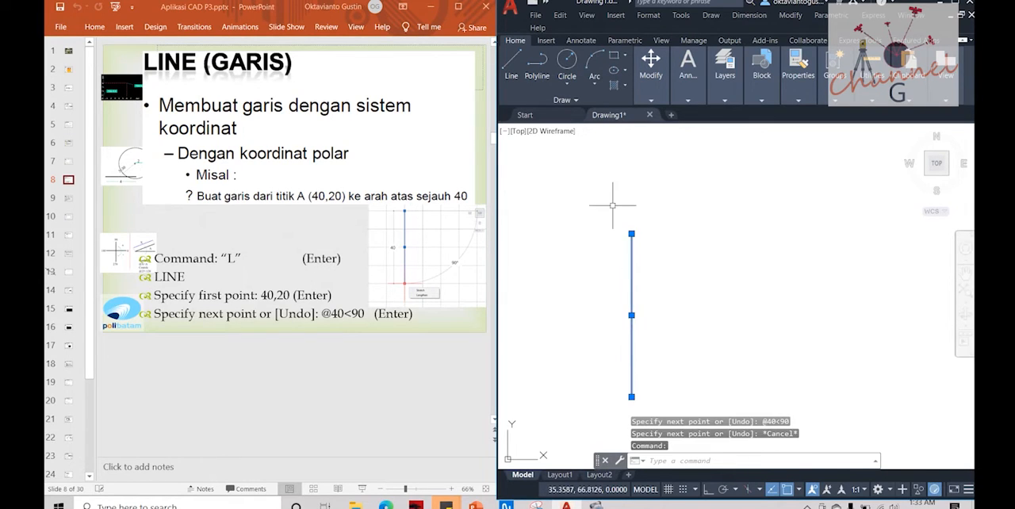
pyautogui.press('Escape')
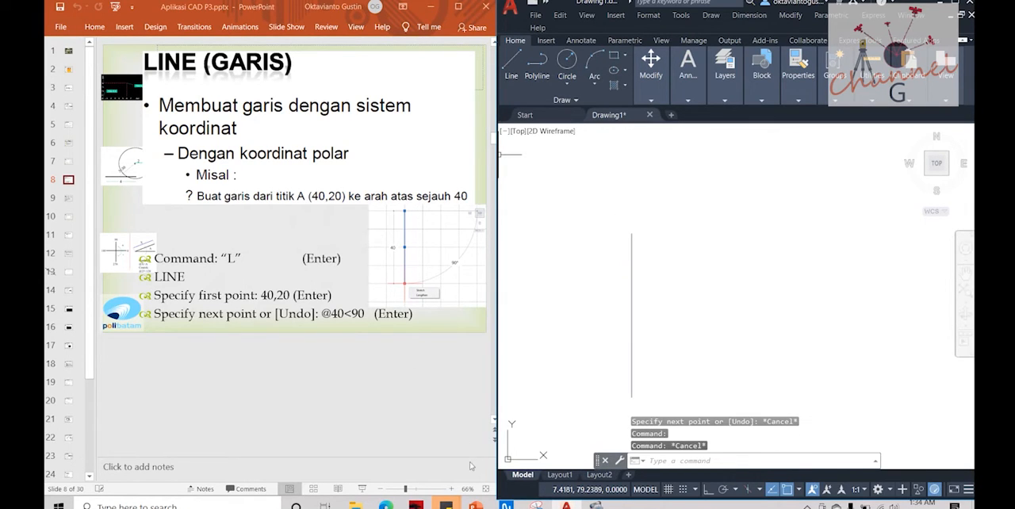
pyautogui.click(363, 490)
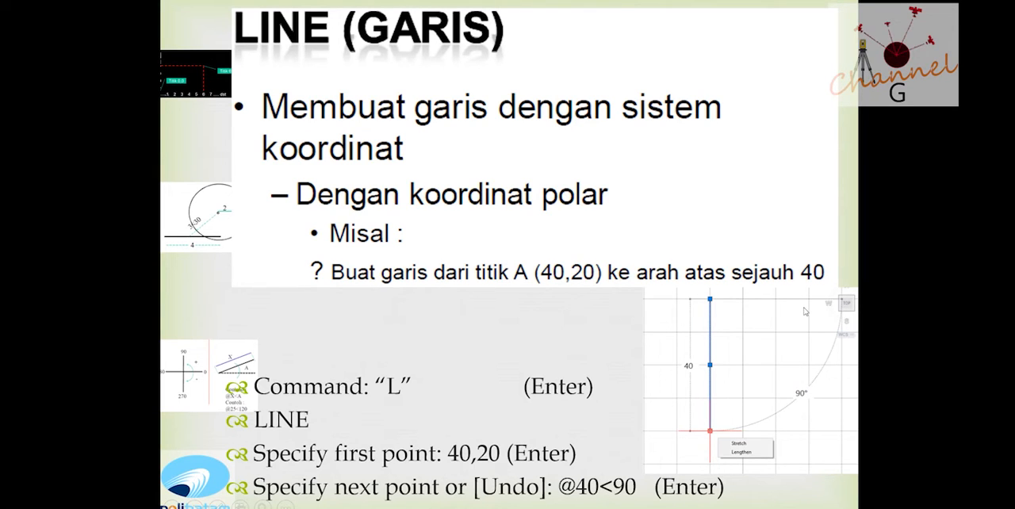
# Step: Leave the slide show, display slide 9 with the polar rectangle exercise, and erase the vertical line in AutoCAD
pyautogui.press('Escape')
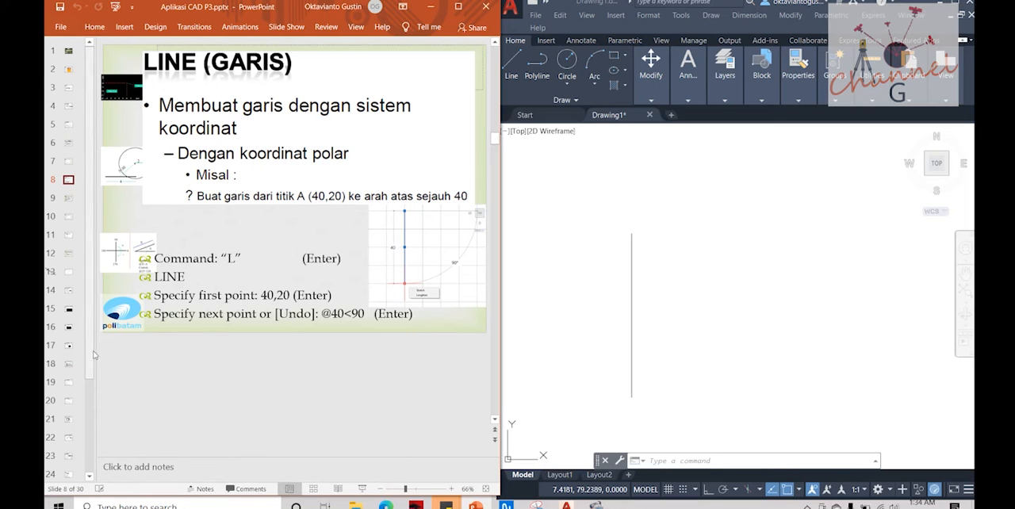
pyautogui.click(67, 198)
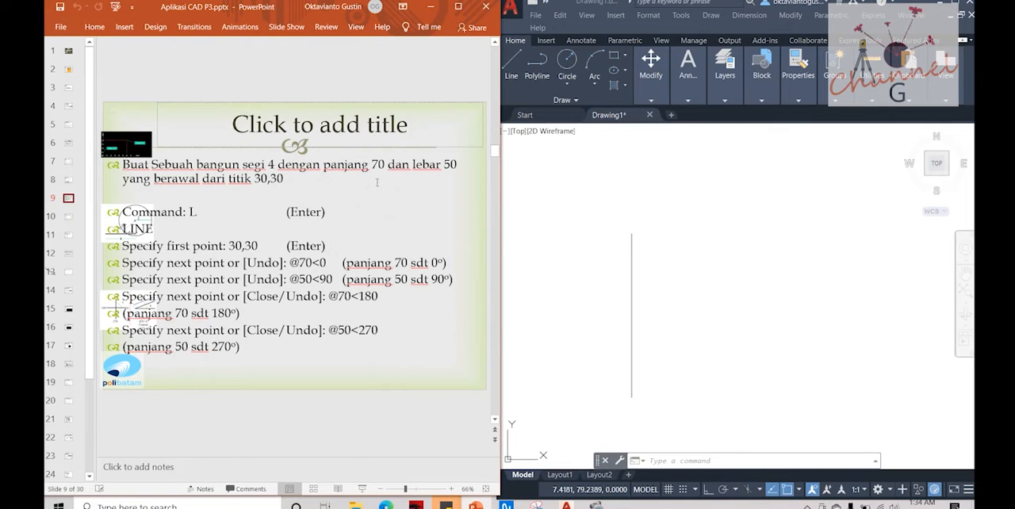
pyautogui.click(623, 275)
pyautogui.click(631, 277)
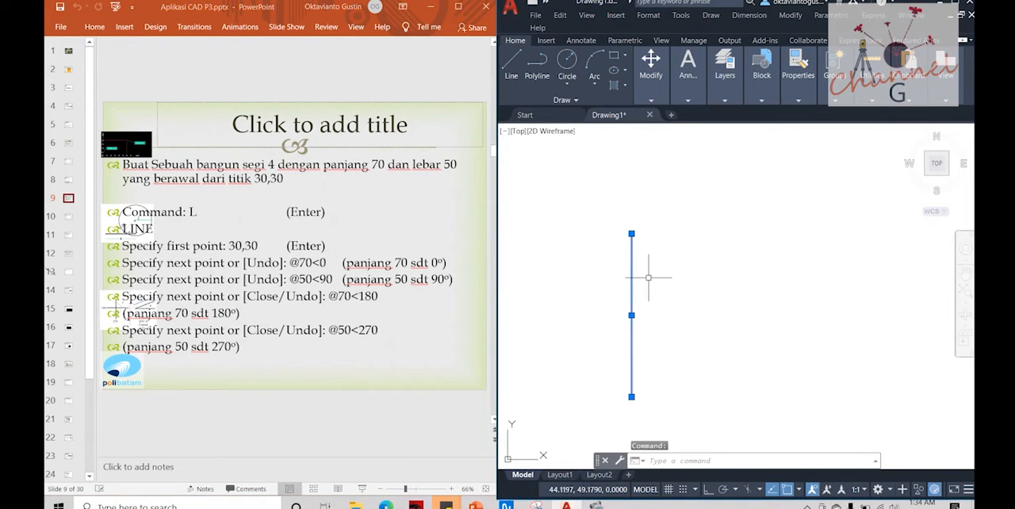
pyautogui.press('Delete')
pyautogui.write('l')
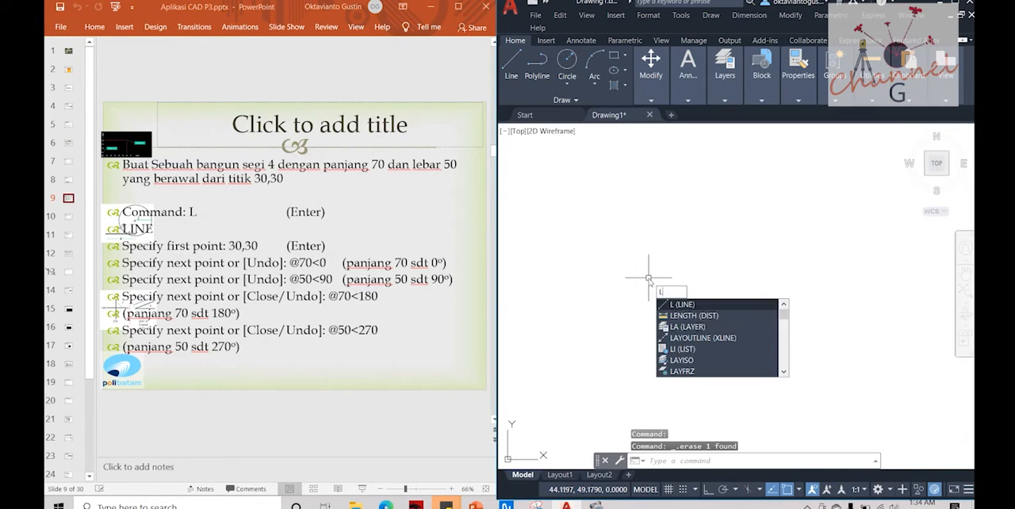
pyautogui.press('Return')
pyautogui.write('30,30')
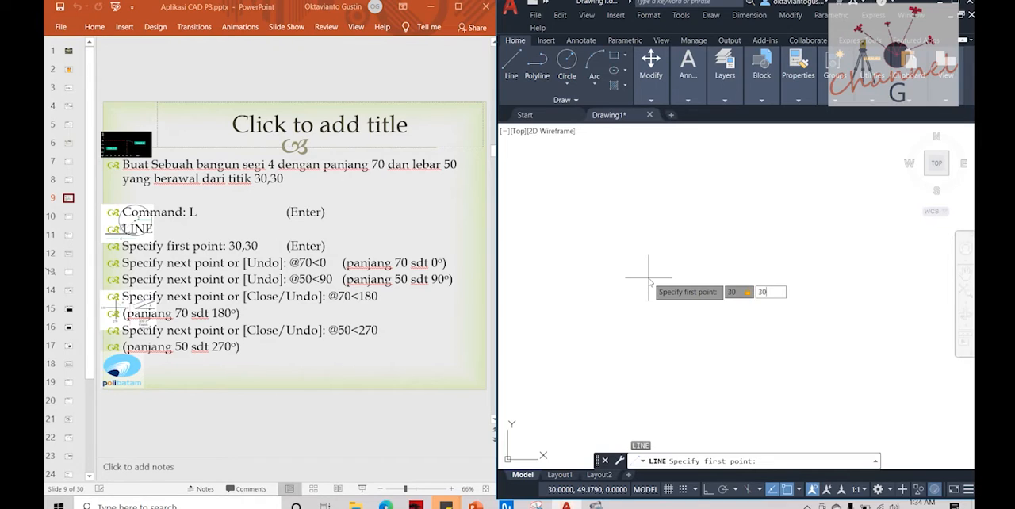
pyautogui.press('Return')
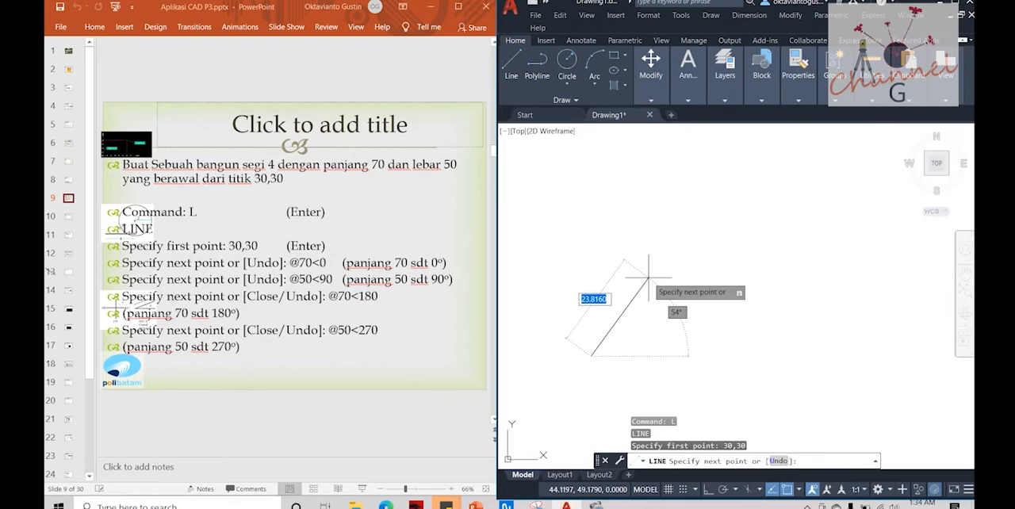
pyautogui.write('@')
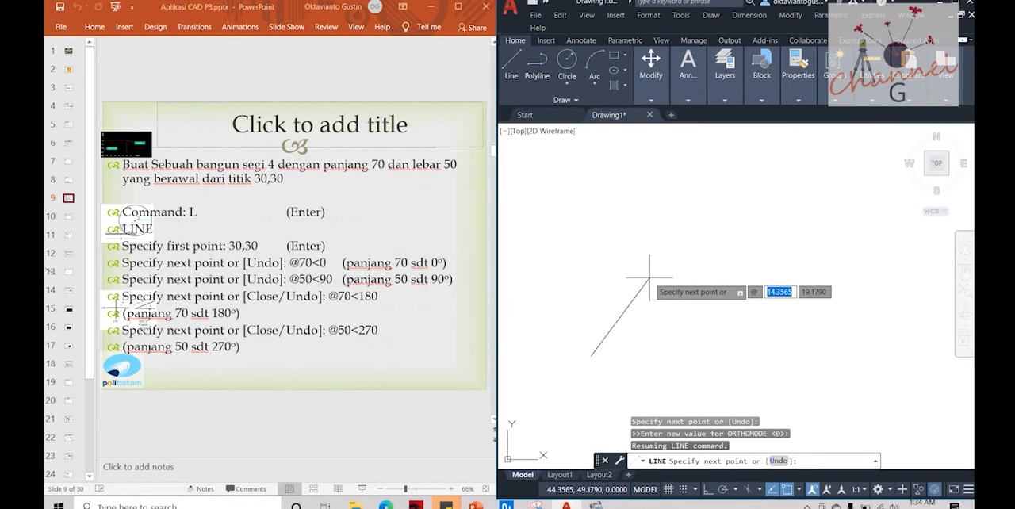
pyautogui.write('70')
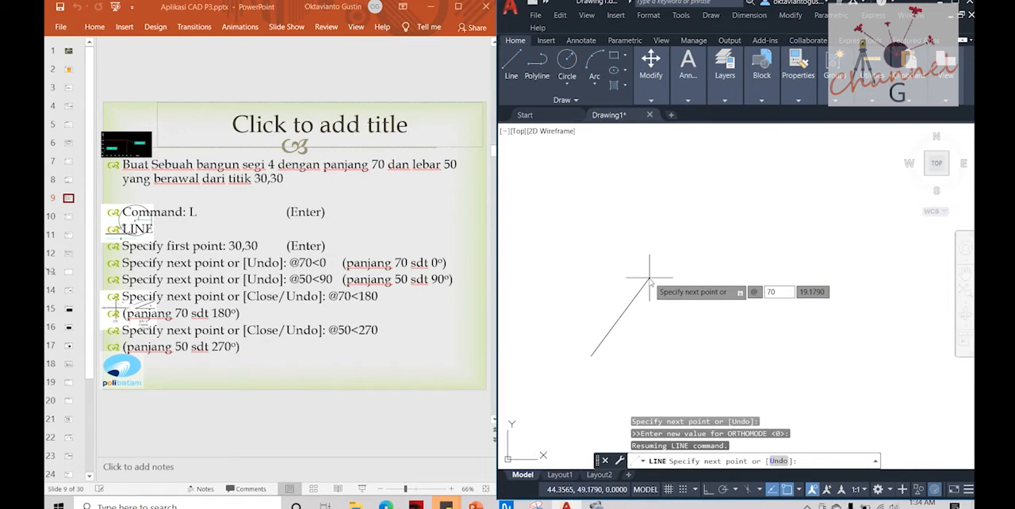
pyautogui.write('<')
pyautogui.write('0')
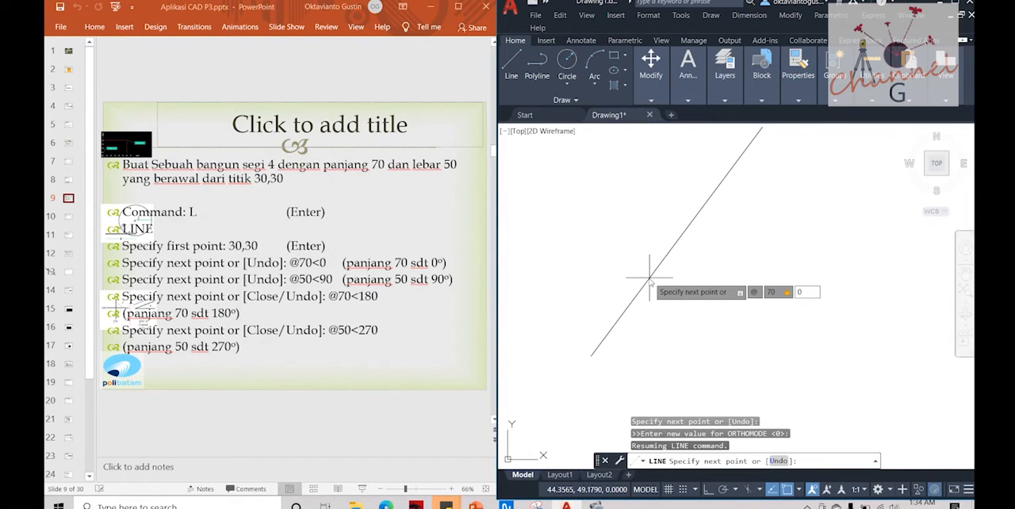
pyautogui.press('Return')
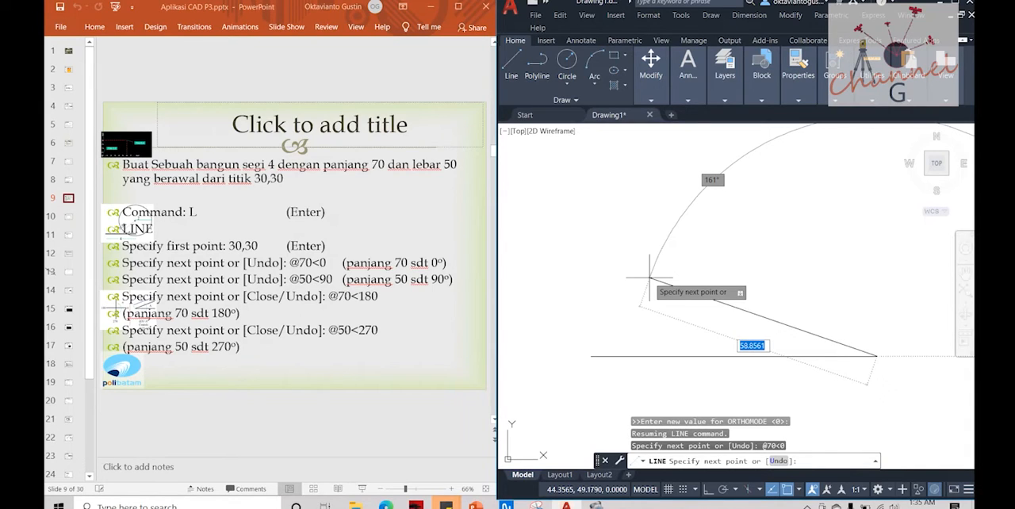
pyautogui.press('F8')
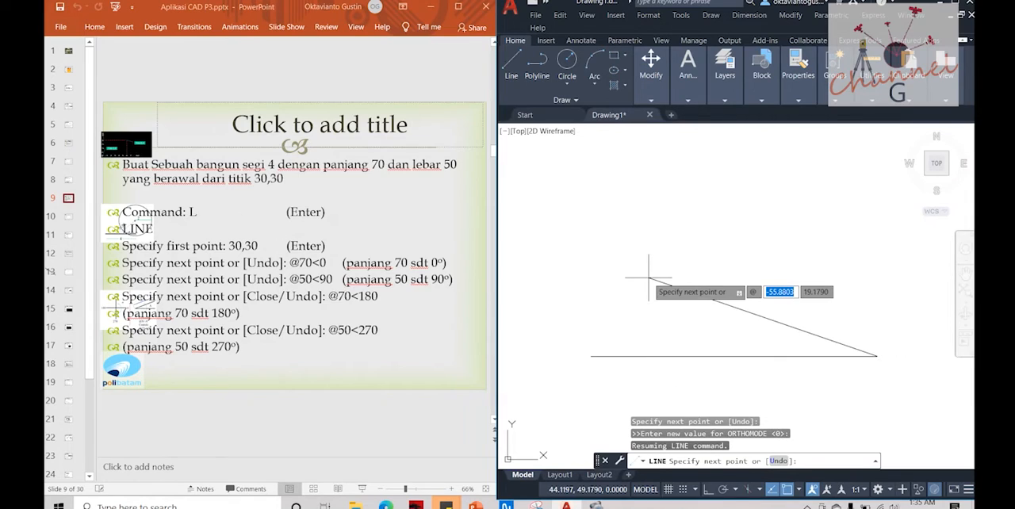
pyautogui.write('50')
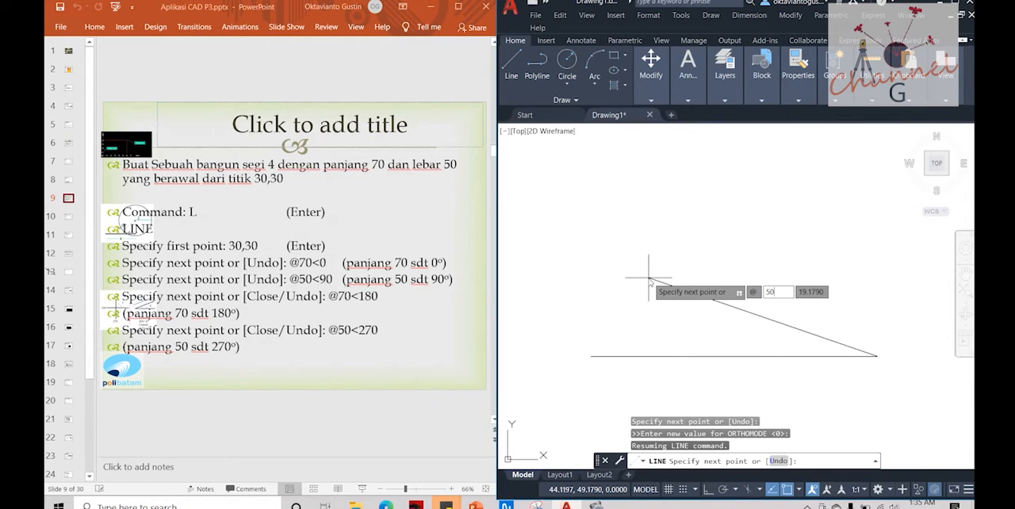
pyautogui.press('Tab')
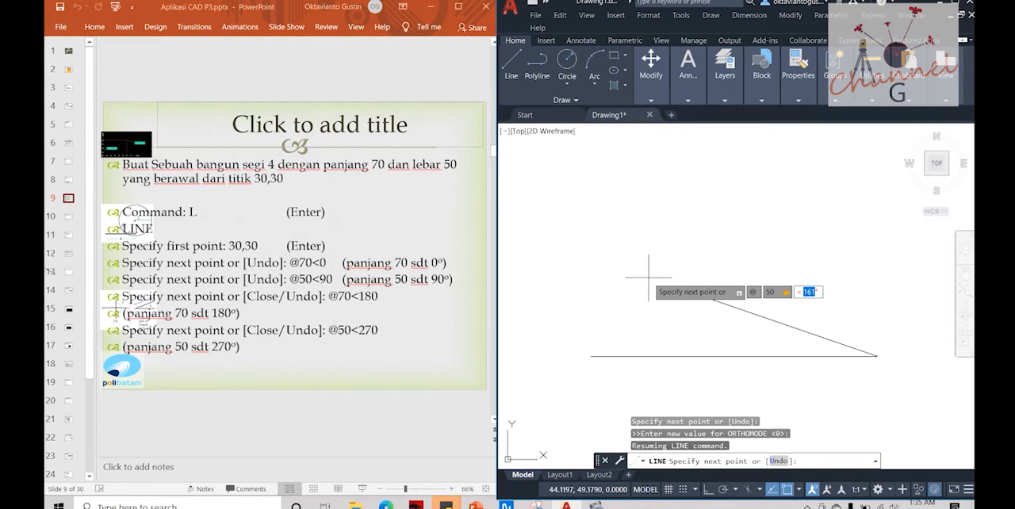
pyautogui.write('90')
pyautogui.press('Return')
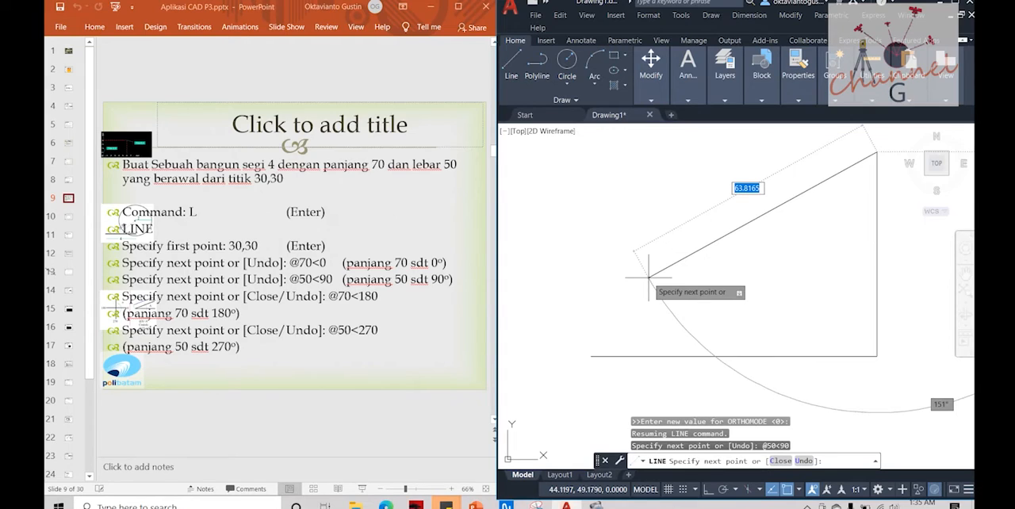
pyautogui.press('F8')
pyautogui.write('70')
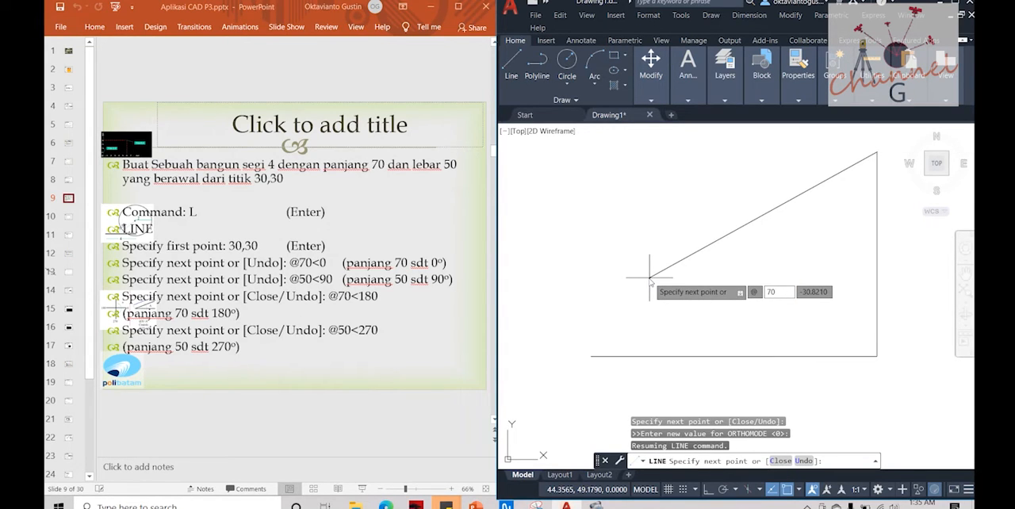
pyautogui.press('Tab')
pyautogui.write('180')
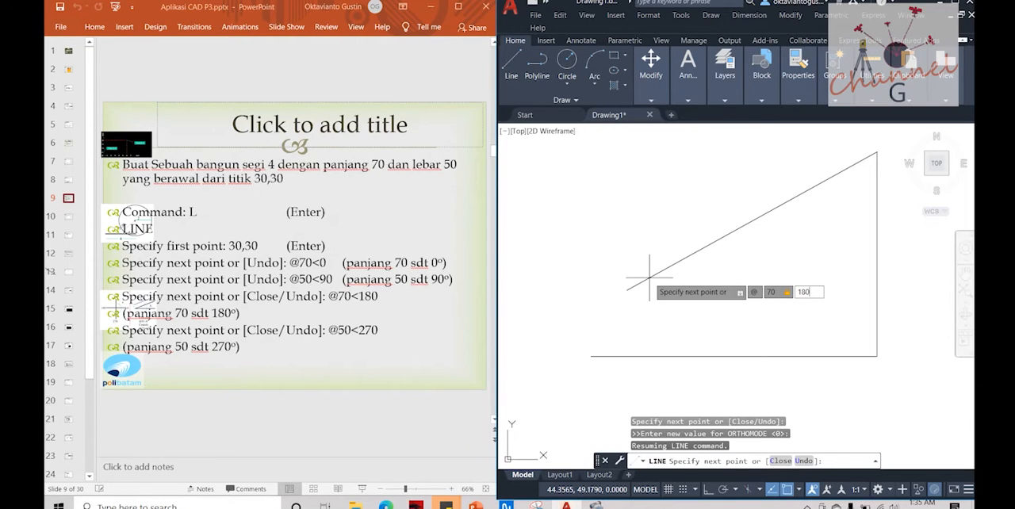
pyautogui.press('Return')
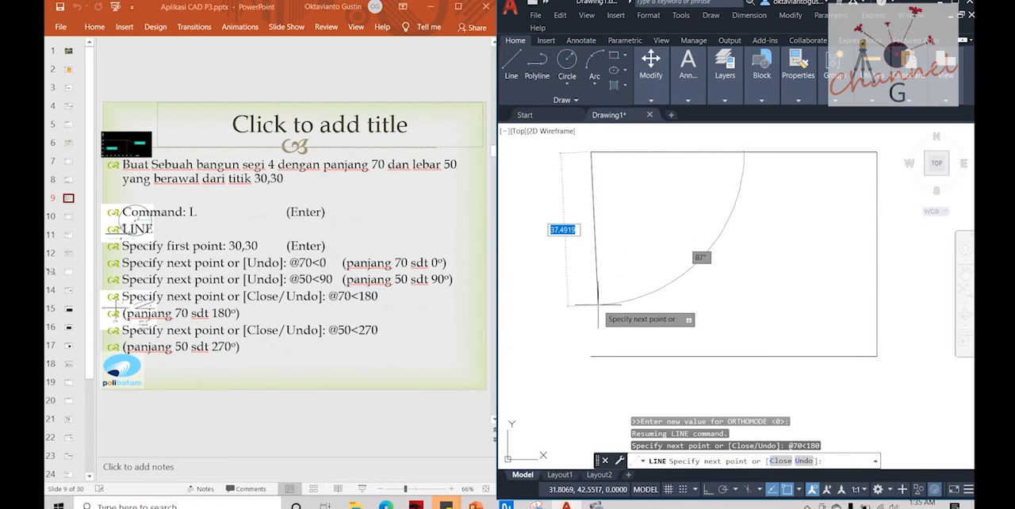
pyautogui.write('@')
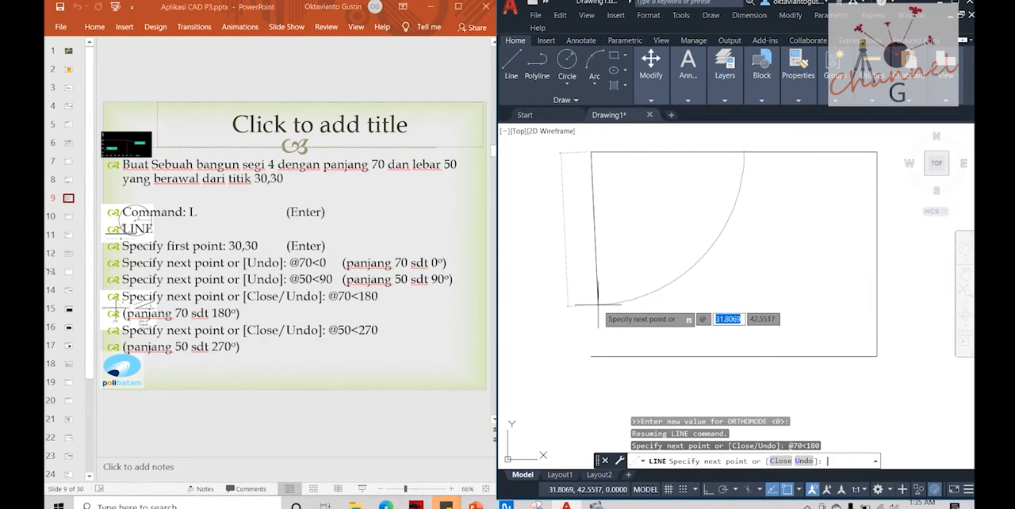
pyautogui.write('50')
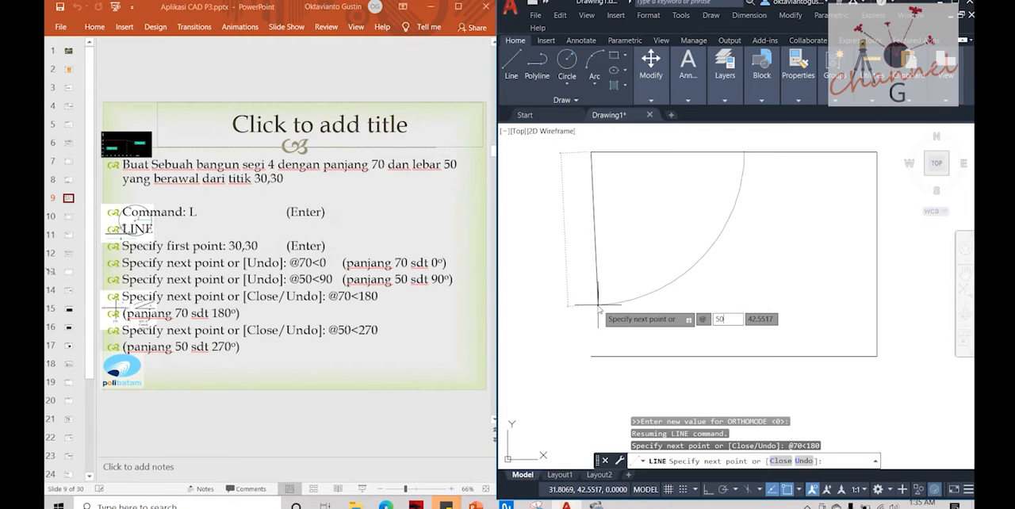
pyautogui.press('Tab')
pyautogui.write('2')
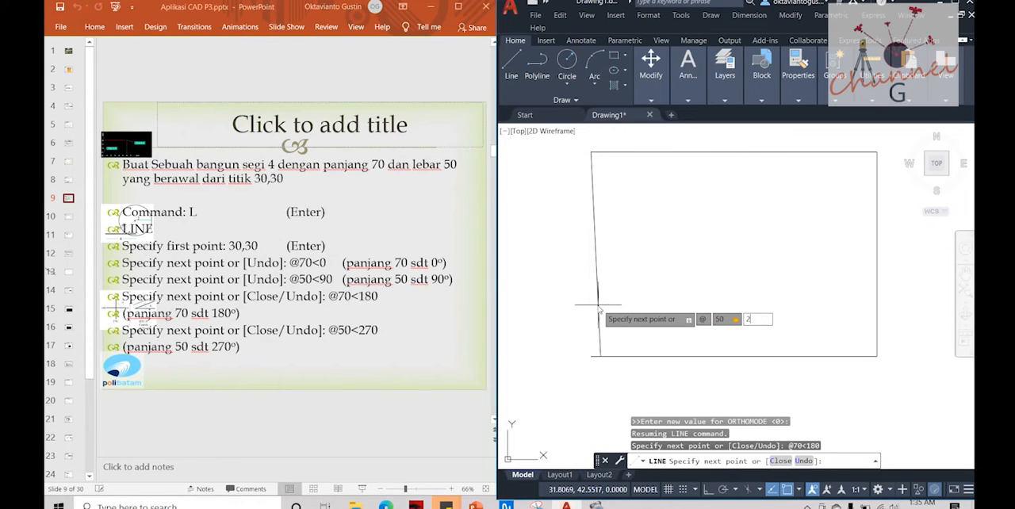
pyautogui.write('70')
pyautogui.press('Return')
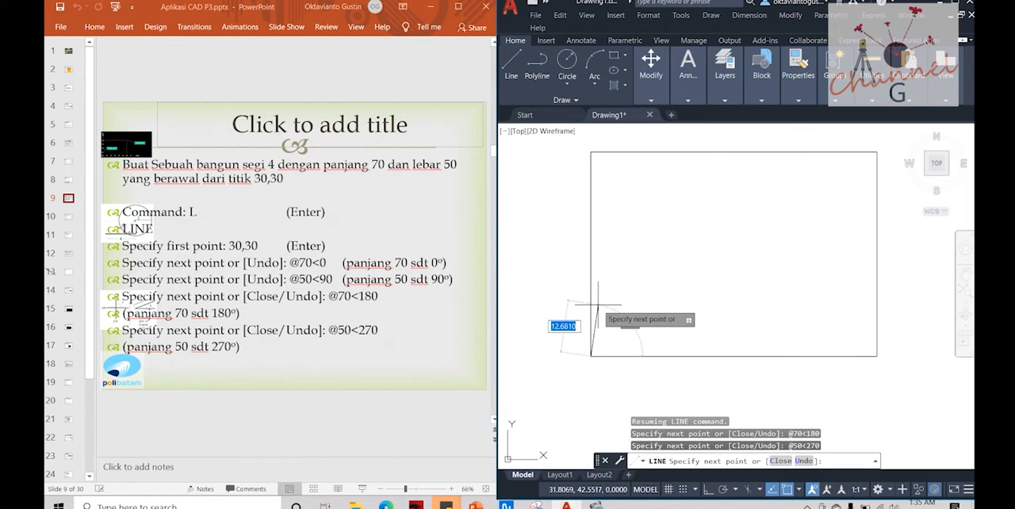
pyautogui.press('Escape')
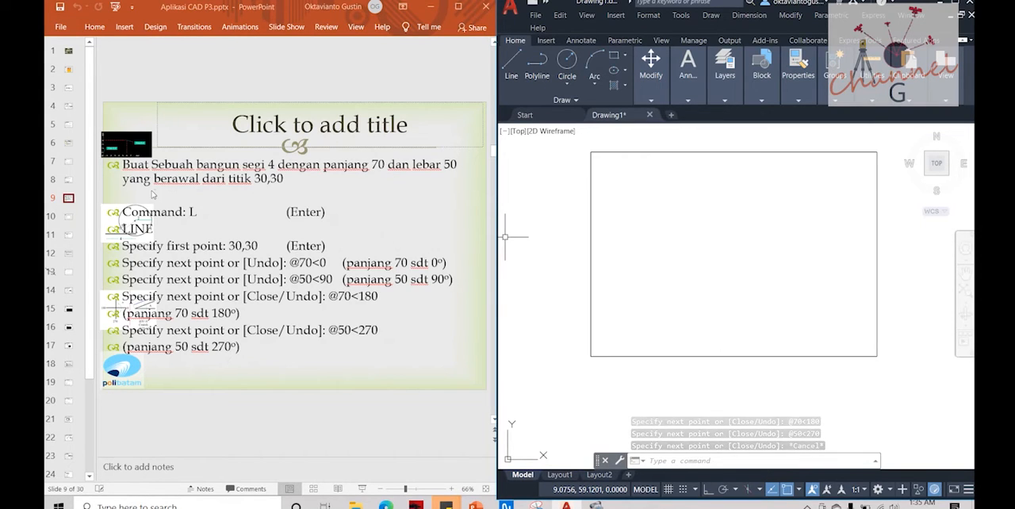
# Step: Switch to the presentation to review slides 8 to 10, showing slide 10 full screen, and open slide 11 on relative coordinates
pyautogui.click(71, 183)
pyautogui.click(69, 180)
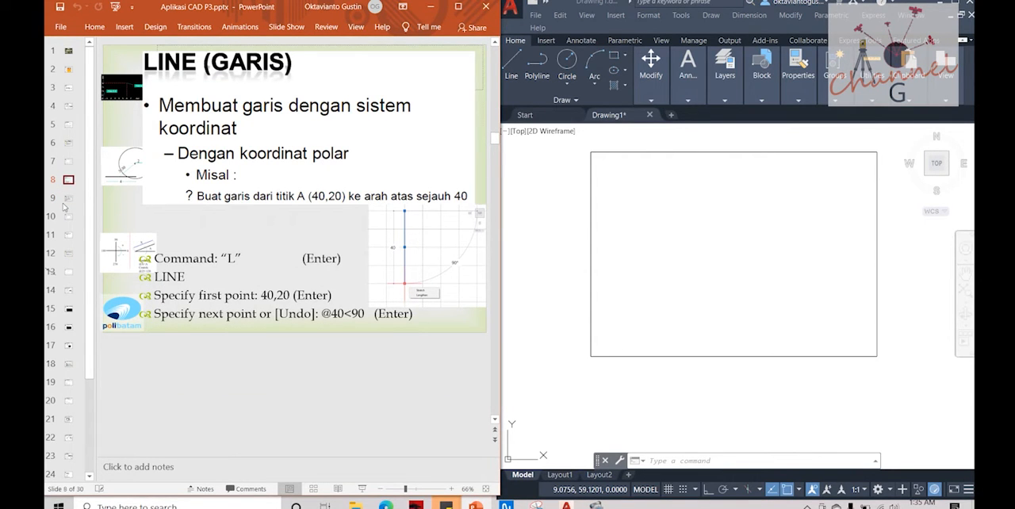
pyautogui.click(68, 198)
pyautogui.click(68, 216)
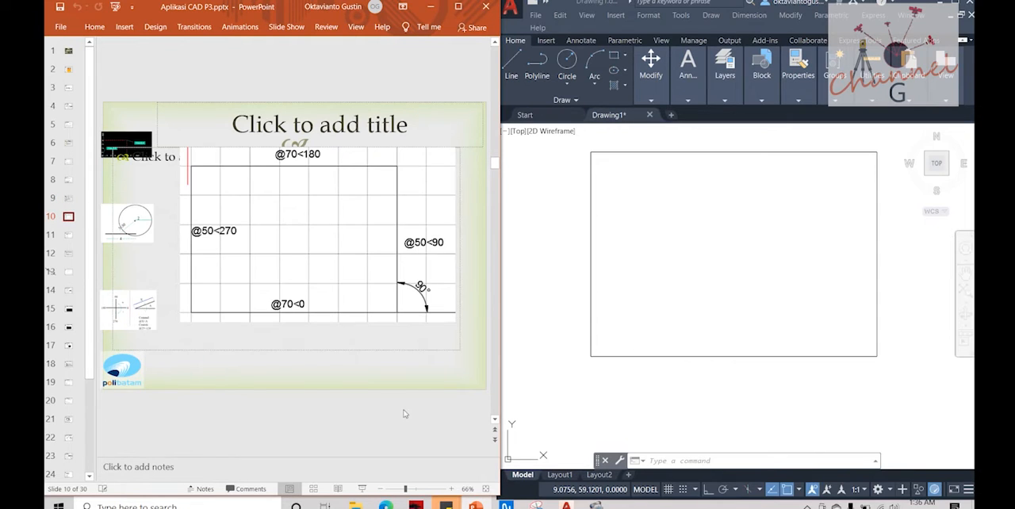
pyautogui.click(362, 489)
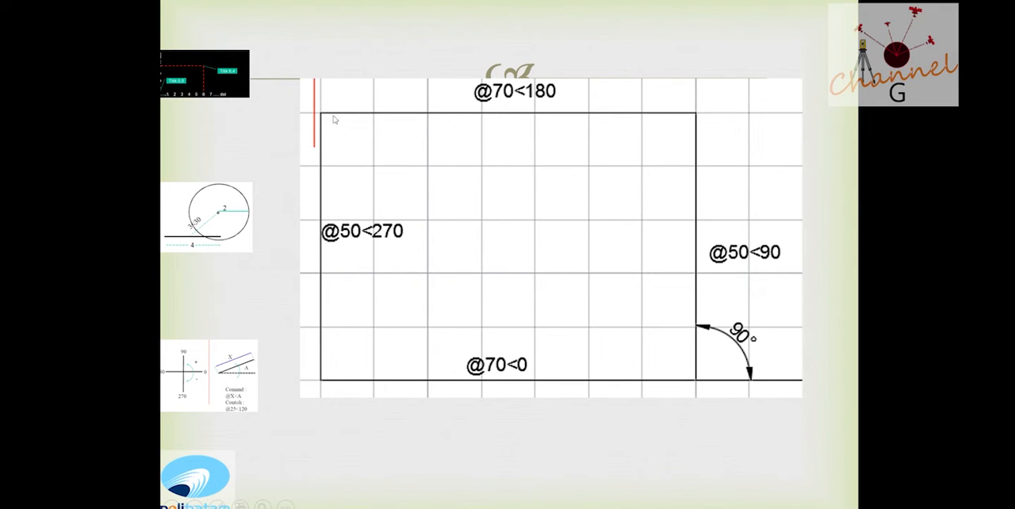
pyautogui.press('Escape')
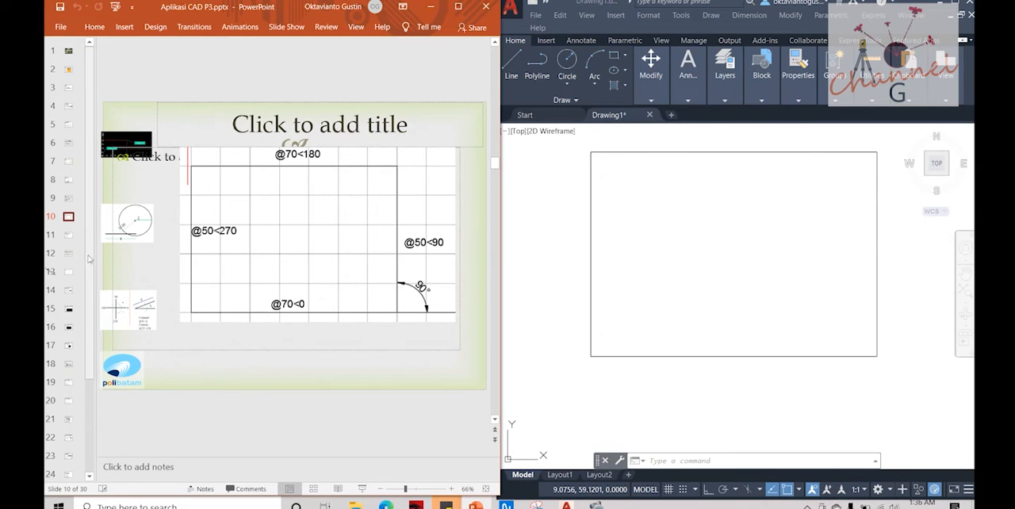
pyautogui.click(68, 235)
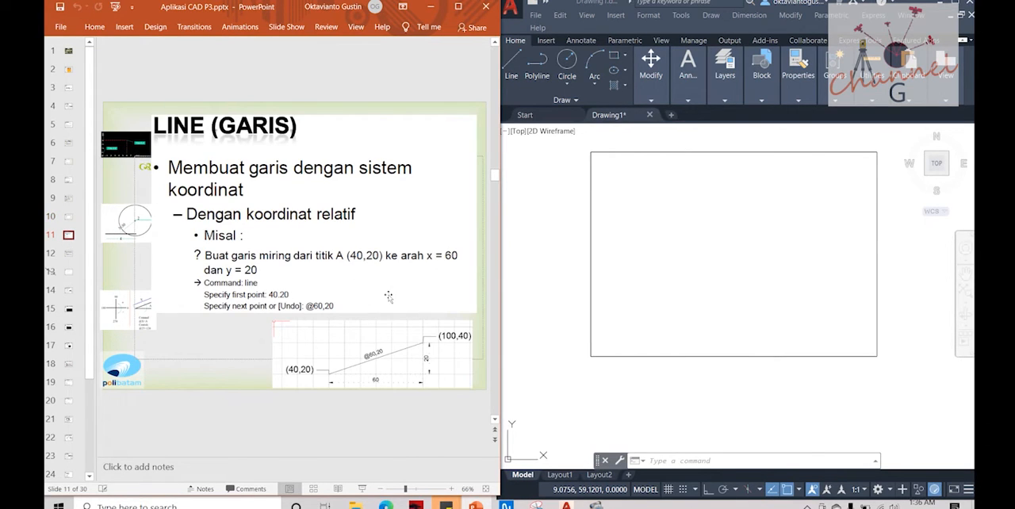
# Step: Return to AutoCAD and erase the whole 70 by 50 rectangle
pyautogui.click(556, 339)
pyautogui.click(589, 319)
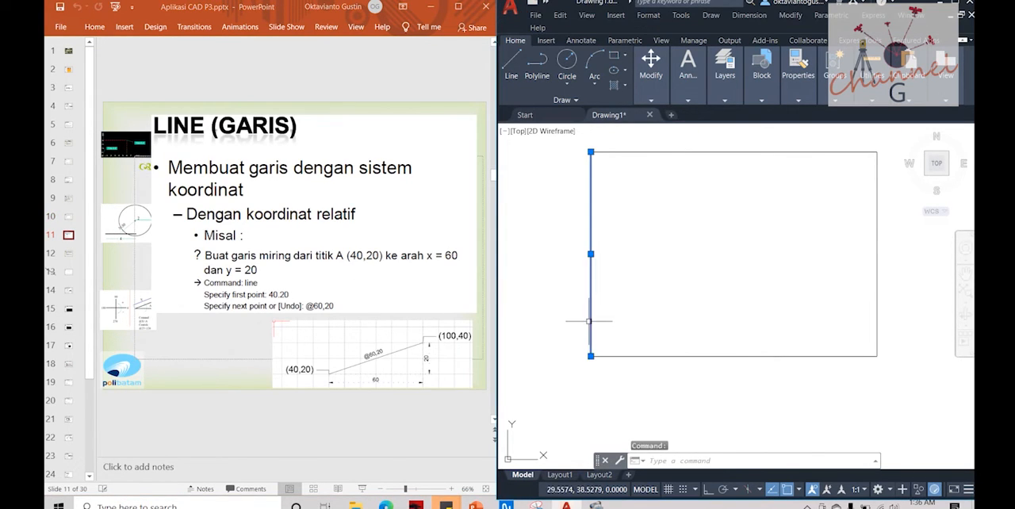
pyautogui.press('Escape')
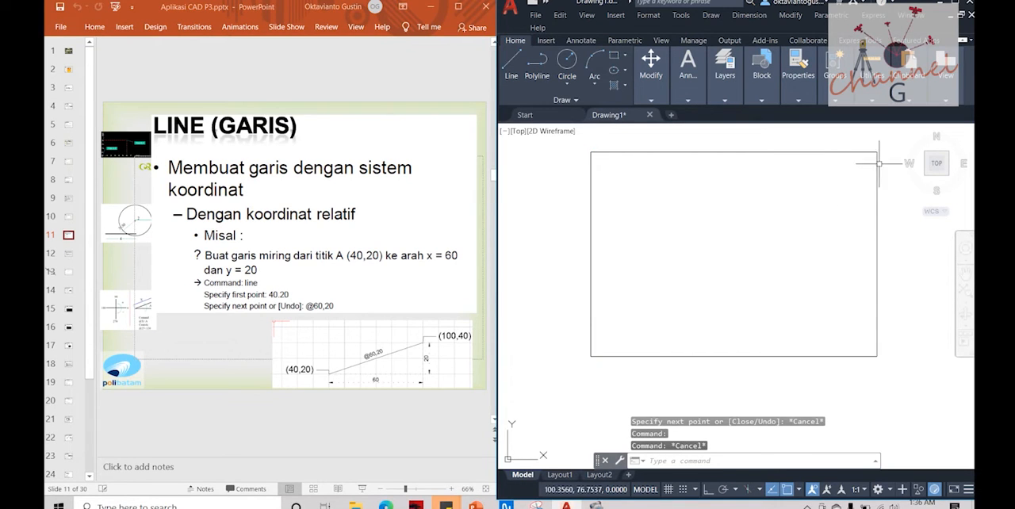
pyautogui.click(890, 138)
pyautogui.click(562, 360)
pyautogui.press('Delete')
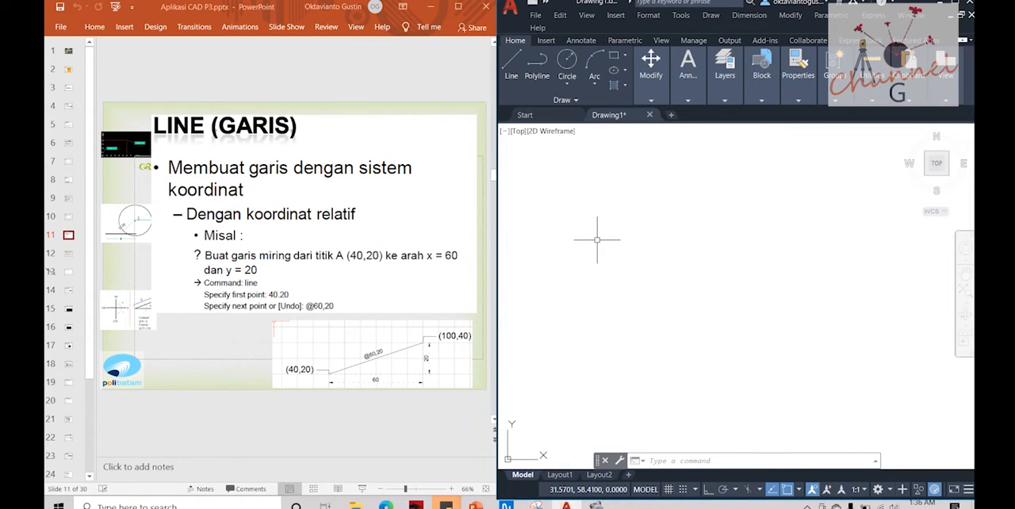
pyautogui.press('Escape')
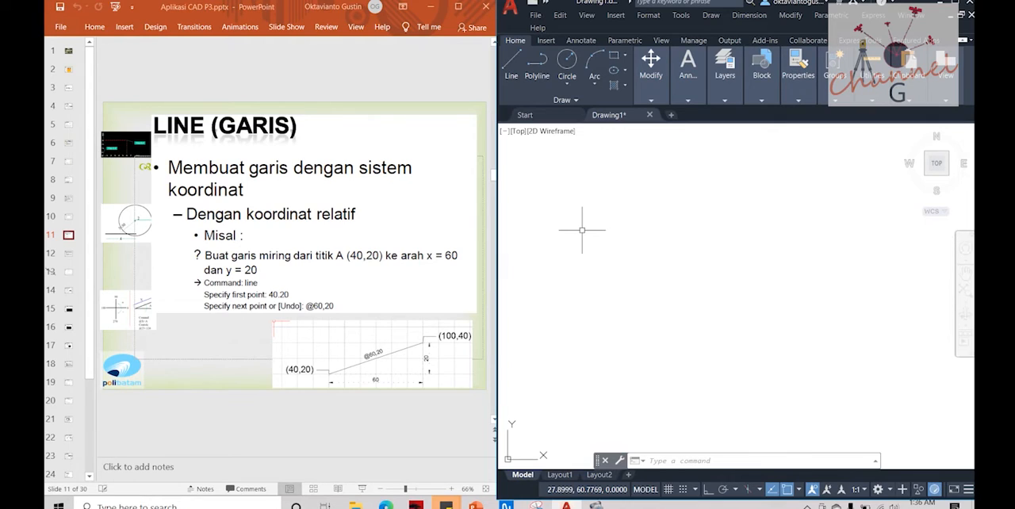
pyautogui.press('Escape')
pyautogui.press('Escape')
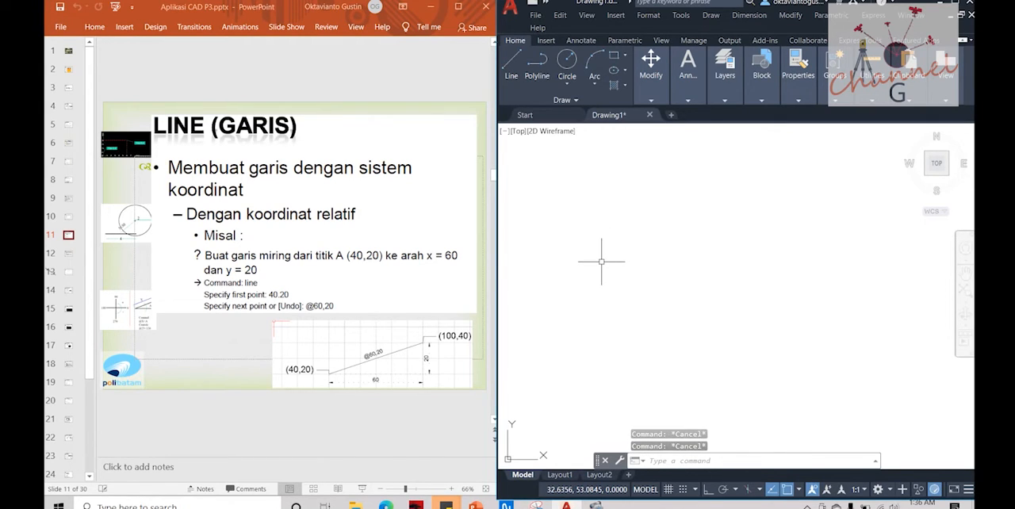
pyautogui.write('l')
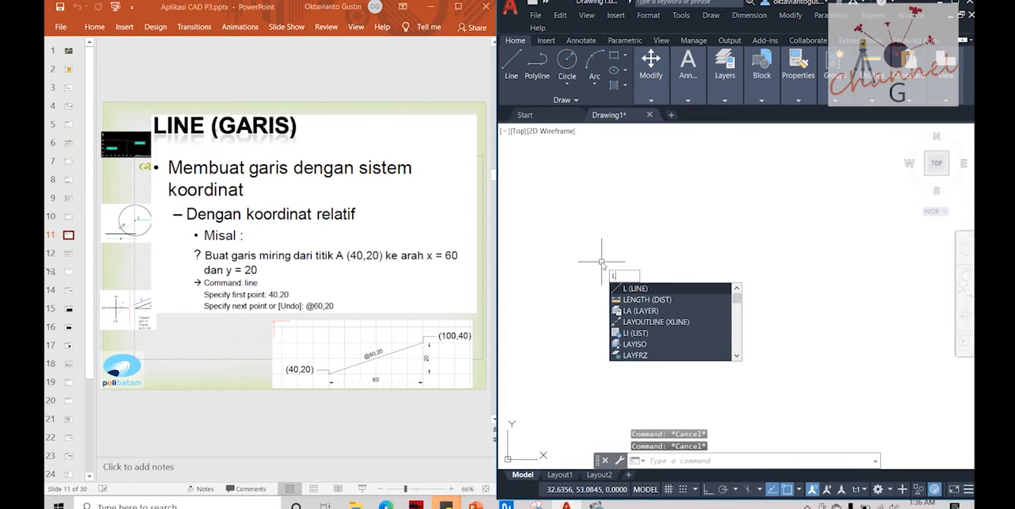
pyautogui.press('Return')
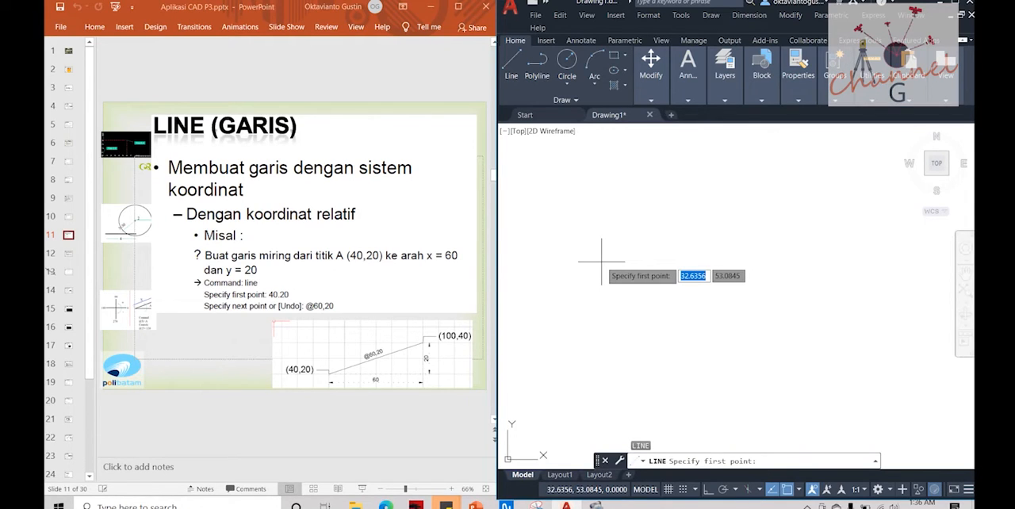
pyautogui.write('40')
pyautogui.press('Tab')
pyautogui.write('20')
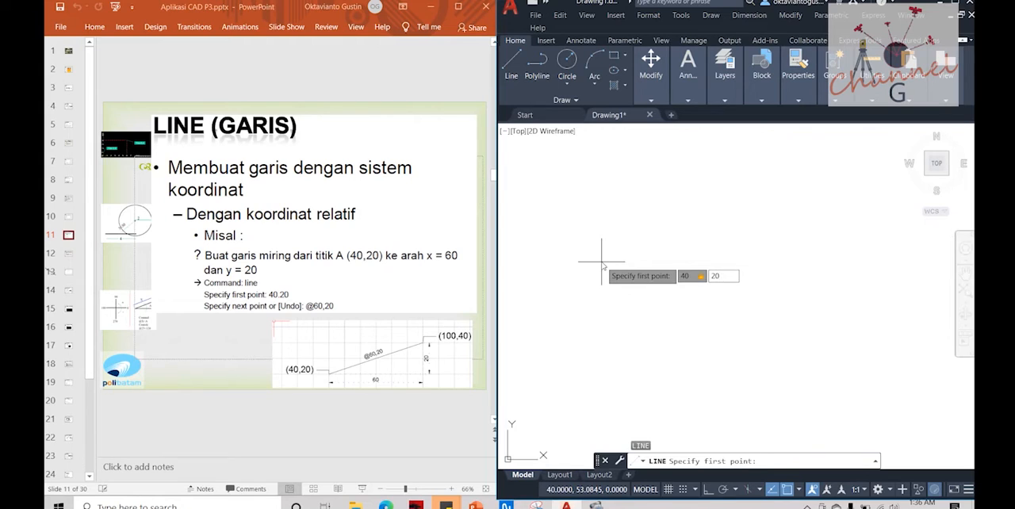
pyautogui.press('Return')
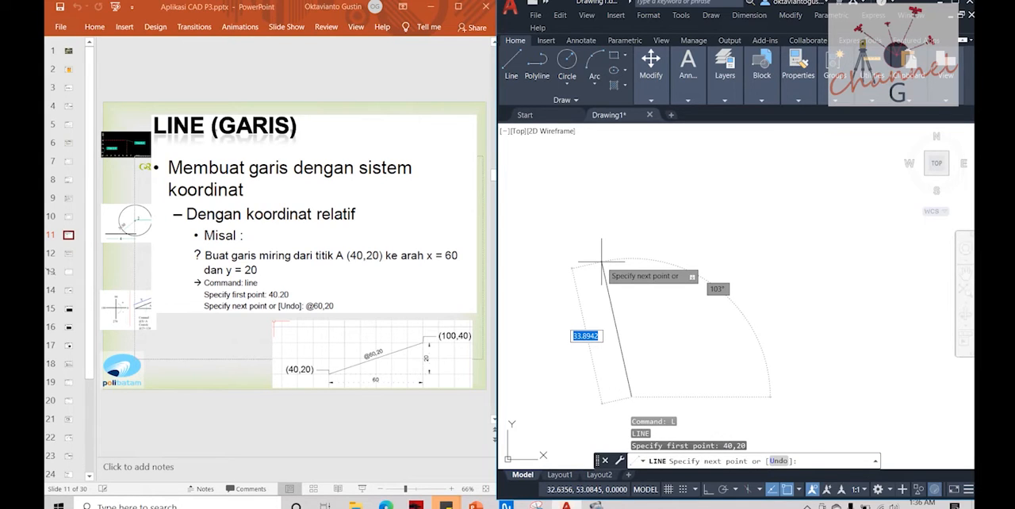
pyautogui.write('@')
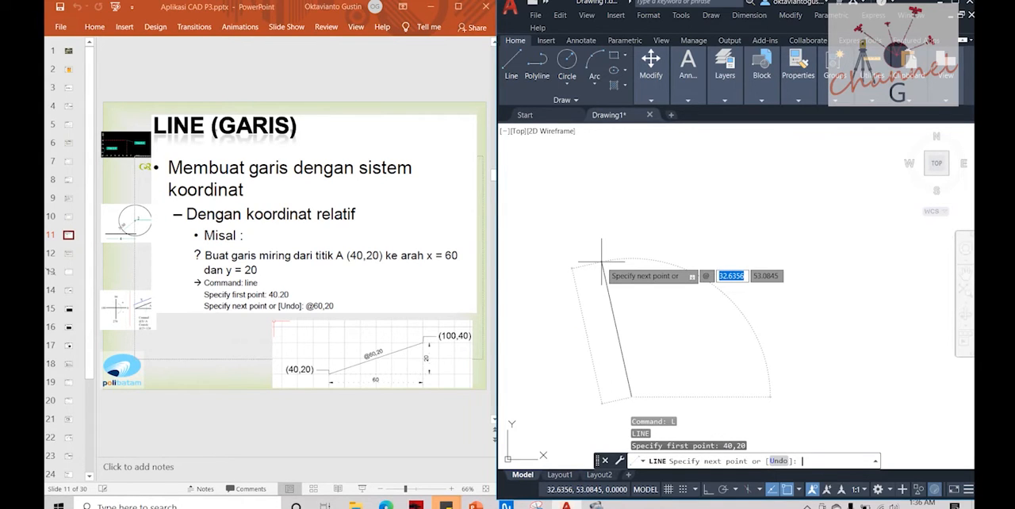
pyautogui.write('60')
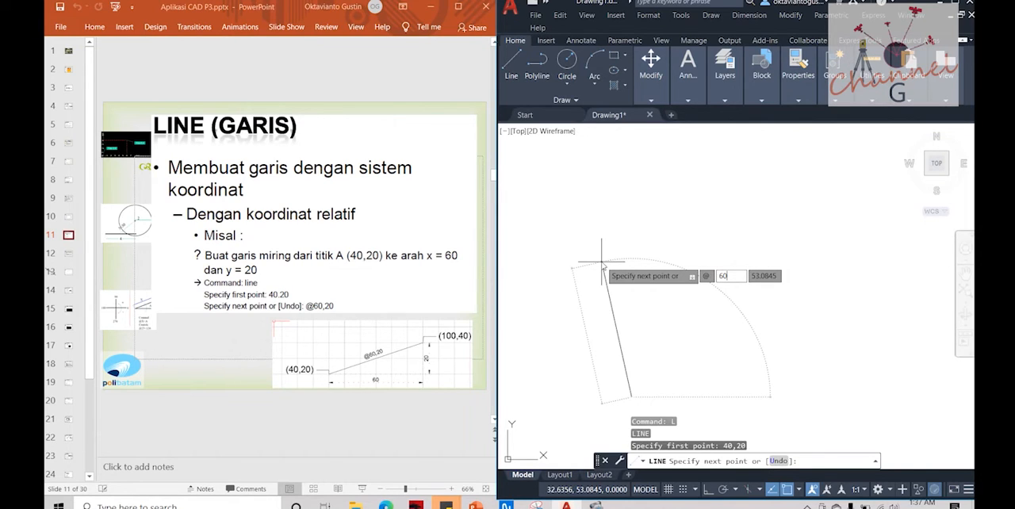
pyautogui.press('Tab')
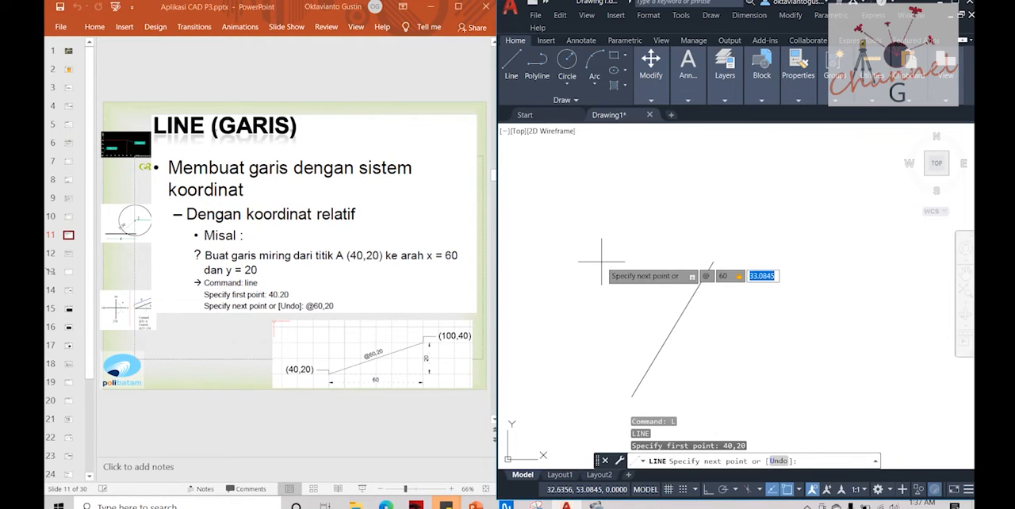
pyautogui.write('20')
pyautogui.press('Return')
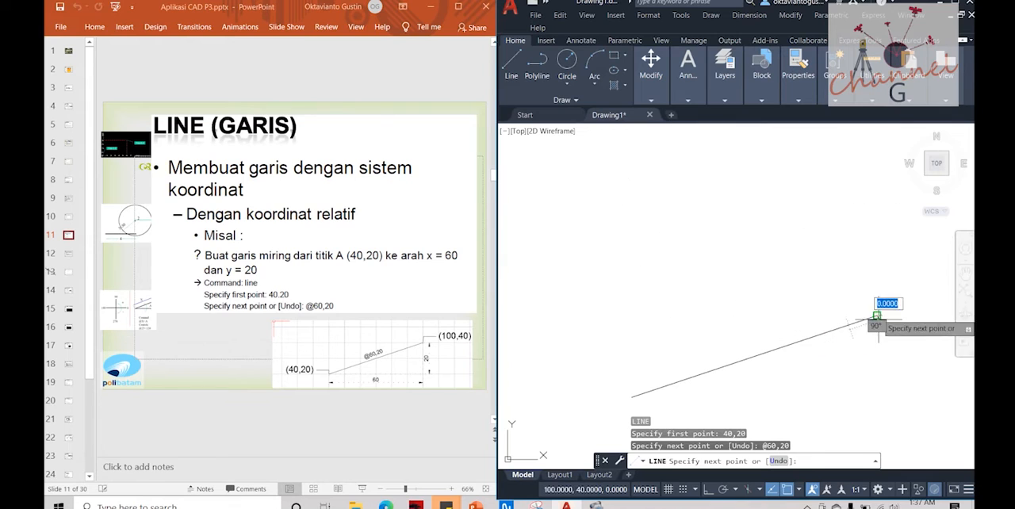
pyautogui.press('Escape')
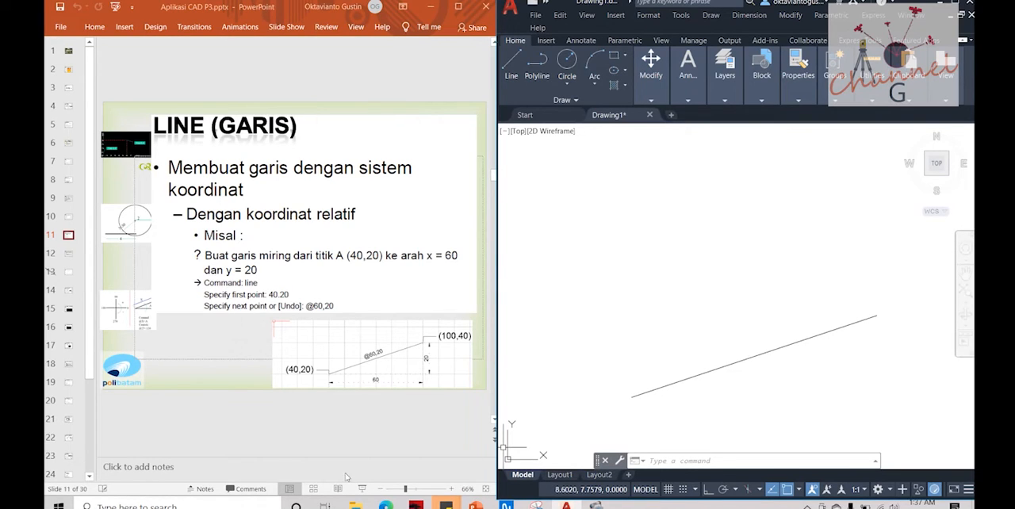
# Step: Switch to the presentation, show slide 11 full screen, and open slide 12 with the relative-coordinate rectangle exercise
pyautogui.click(362, 490)
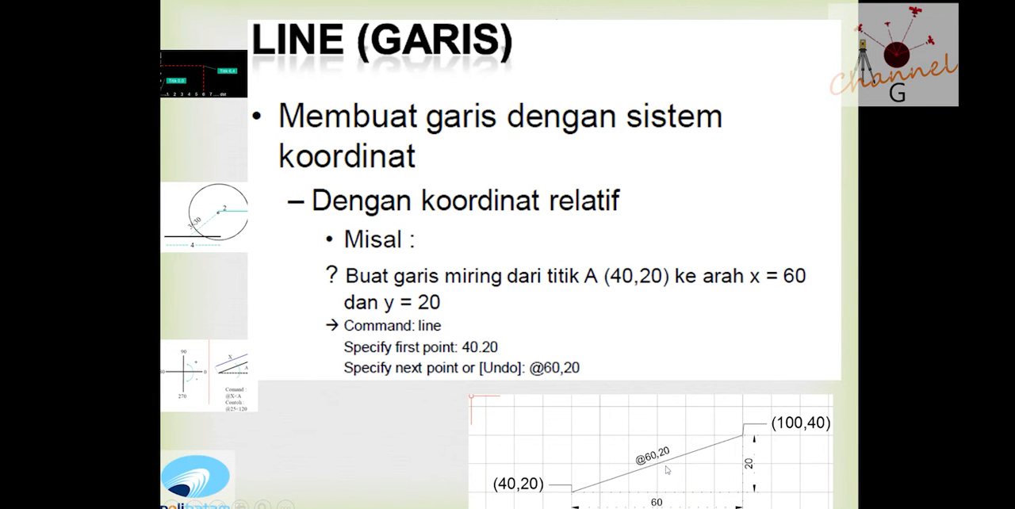
pyautogui.press('Escape')
pyautogui.click(68, 254)
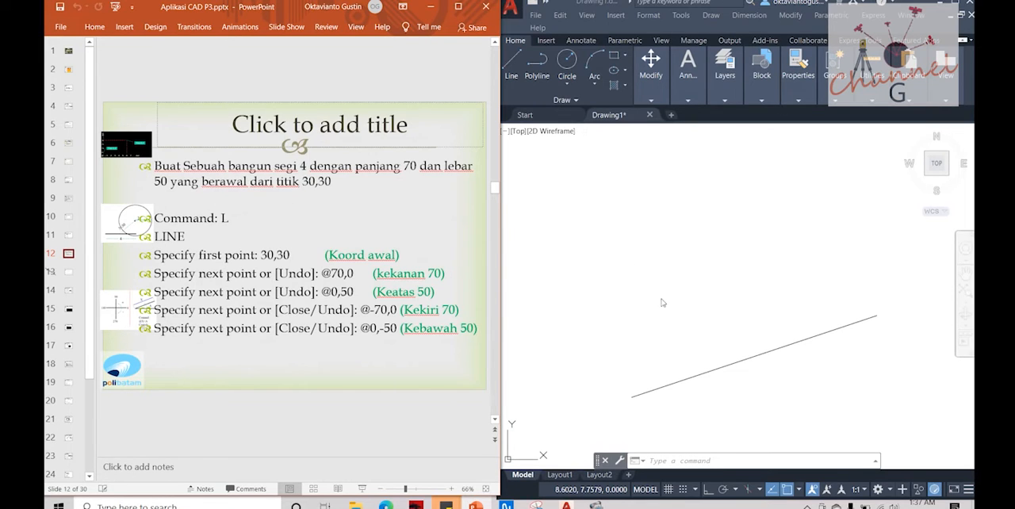
# Step: Return to AutoCAD and erase the slanted line
pyautogui.click(738, 330)
pyautogui.press('Escape')
pyautogui.press('Escape')
pyautogui.click(841, 294)
pyautogui.click(771, 363)
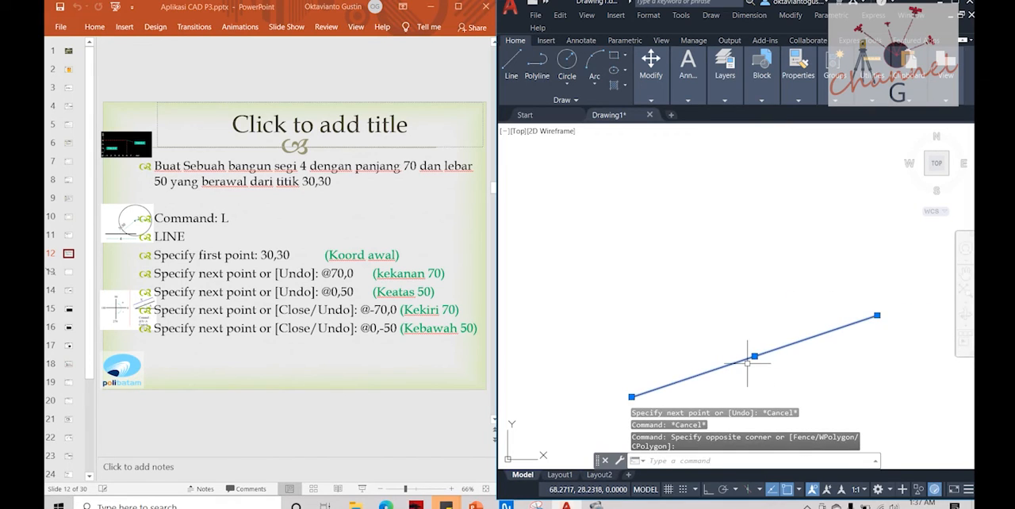
pyautogui.press('Delete')
pyautogui.write('l')
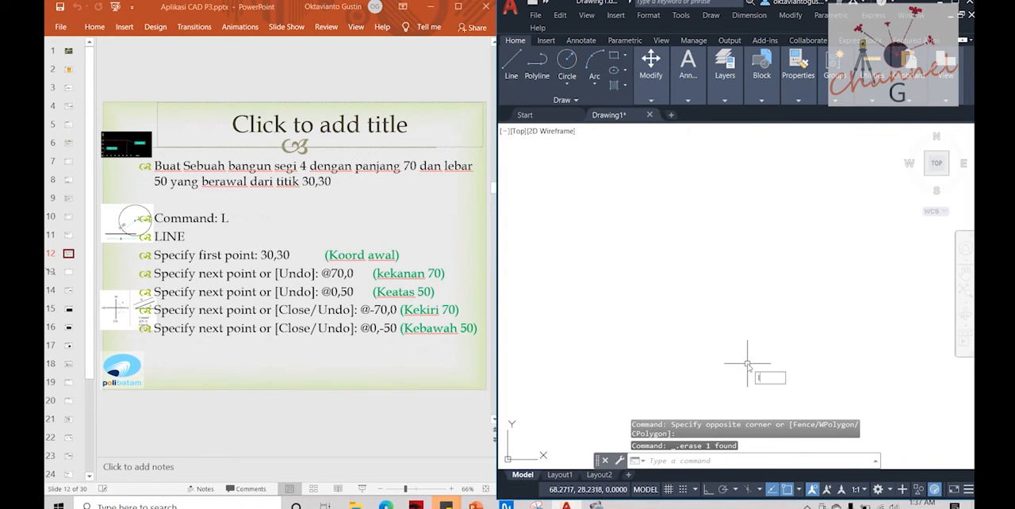
pyautogui.press('Return')
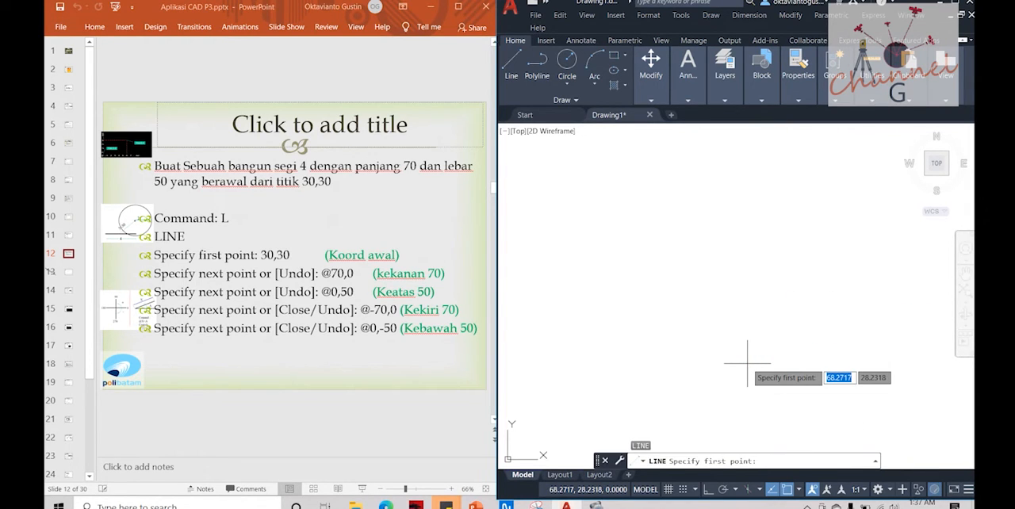
pyautogui.write('30,30')
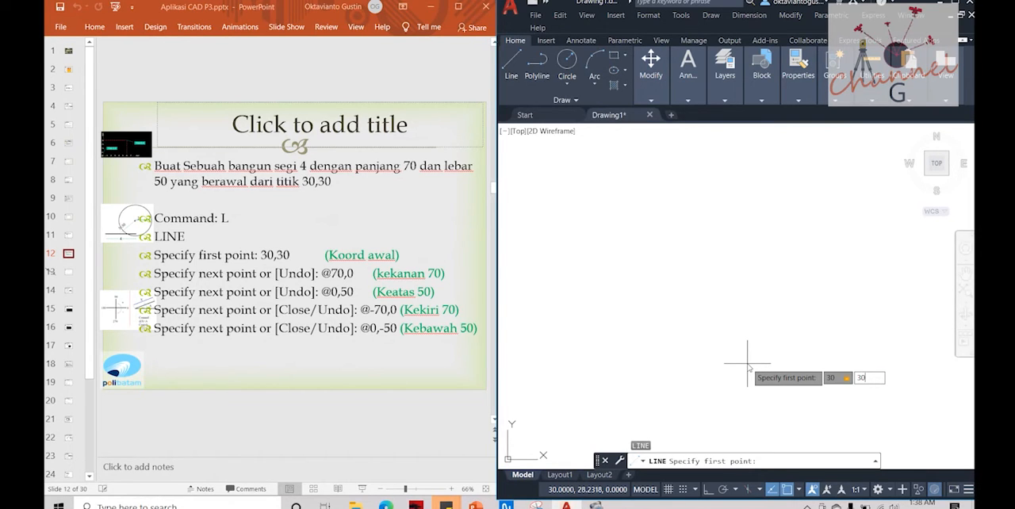
pyautogui.press('Return')
pyautogui.write('@')
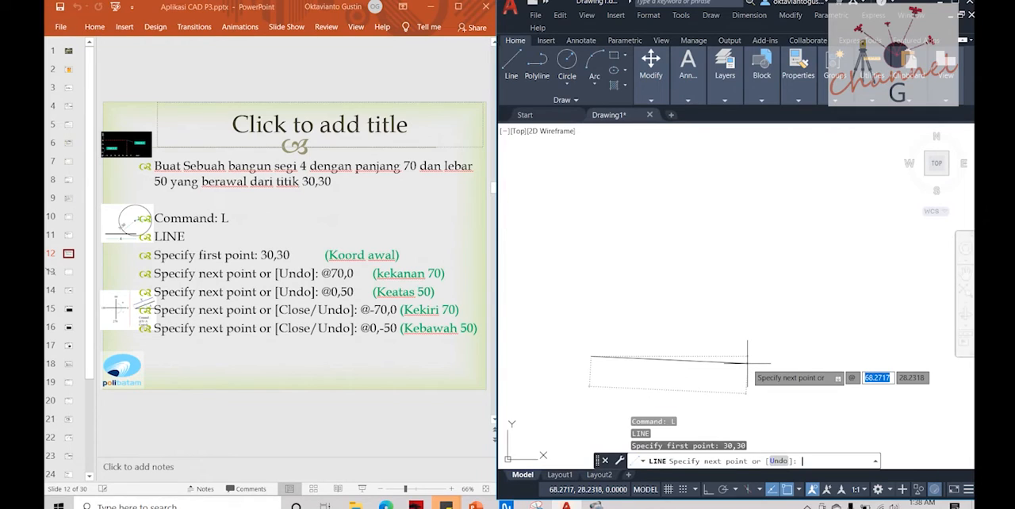
pyautogui.write('70')
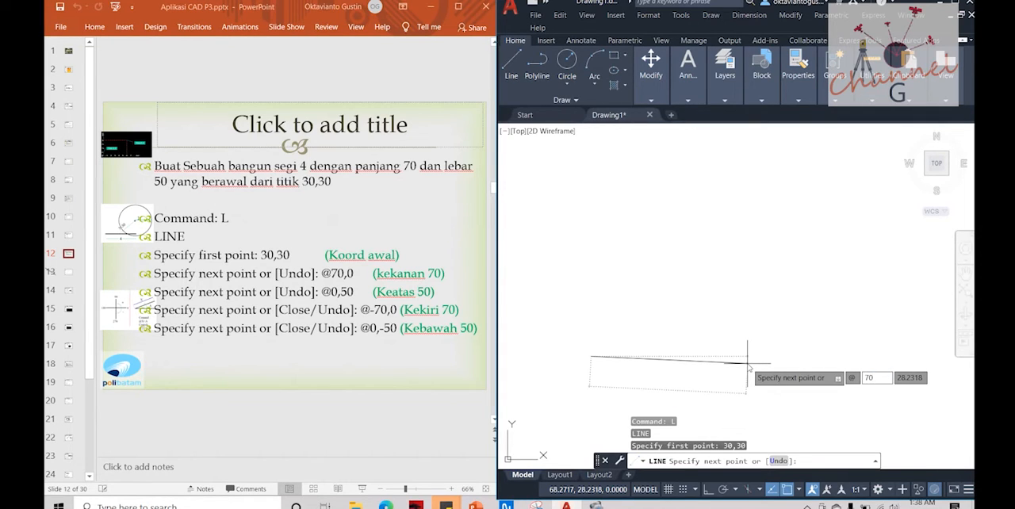
pyautogui.write(',')
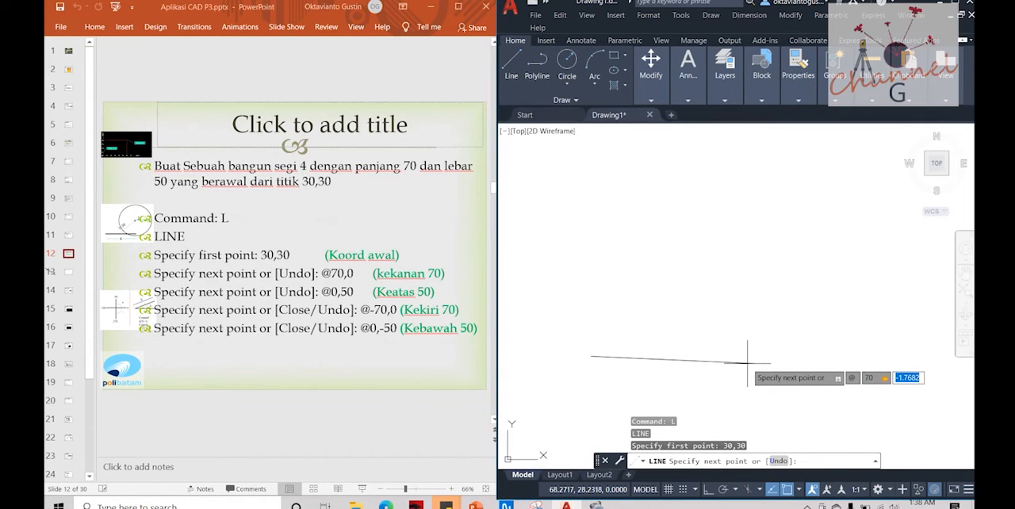
pyautogui.write('0')
pyautogui.press('Return')
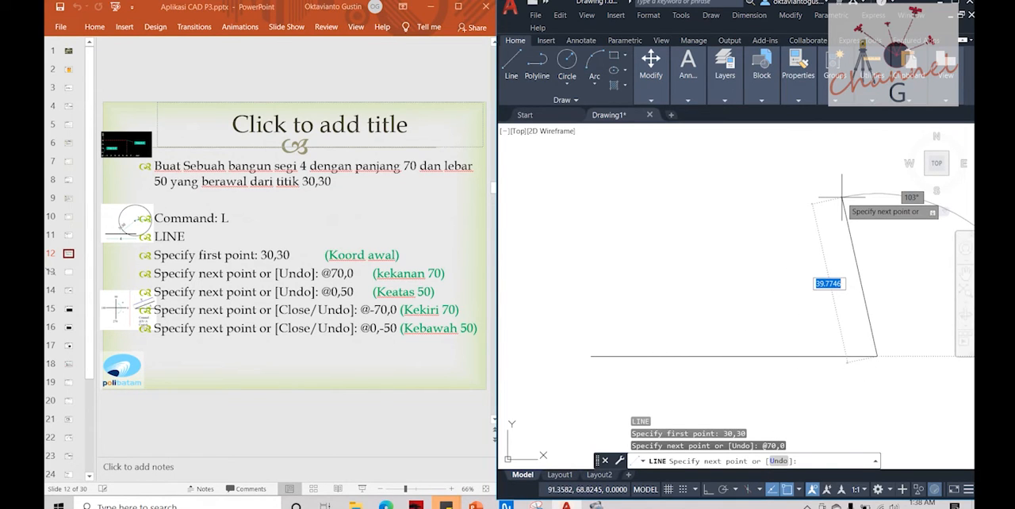
# Step: Add the rectangle's right side with the relative coordinate @0,50
pyautogui.press('F8')
pyautogui.write('0')
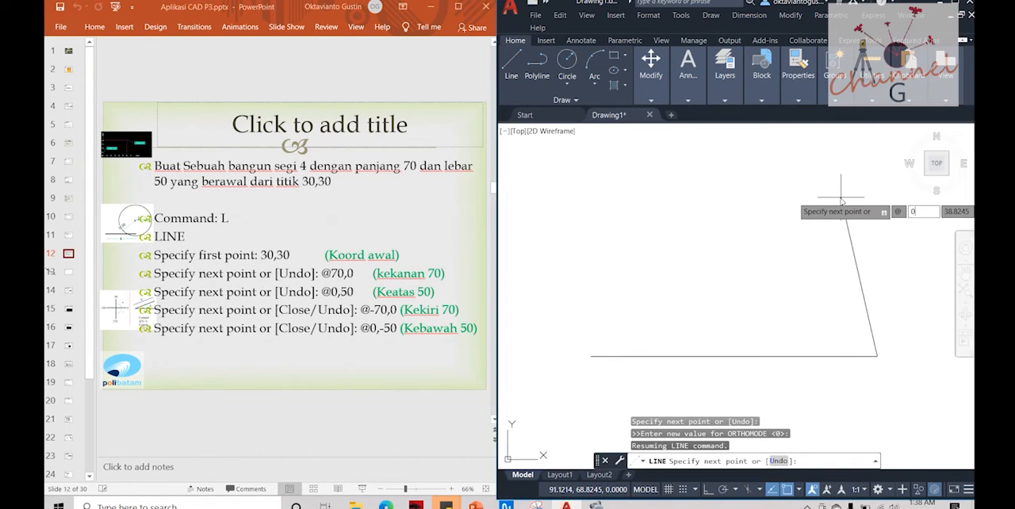
pyautogui.press('Tab')
pyautogui.write('50')
pyautogui.press('Return')
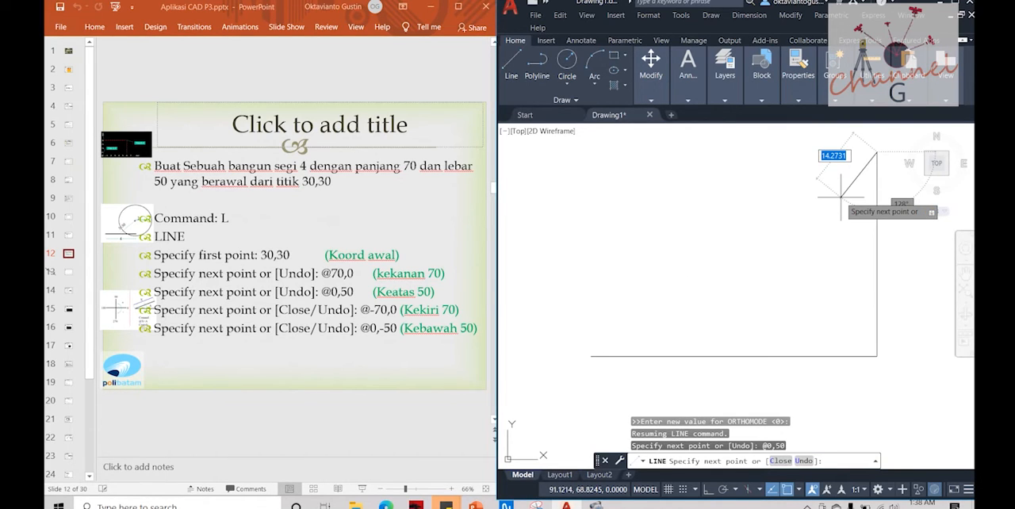
# Step: Add the rectangle's top side with the relative coordinate @-70,0
pyautogui.write('@')
pyautogui.write('-70')
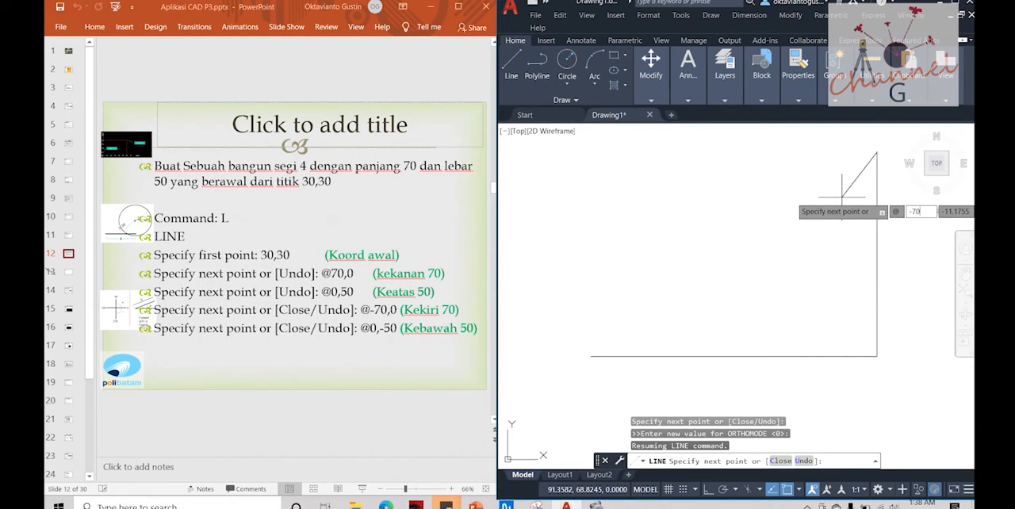
pyautogui.press('Tab')
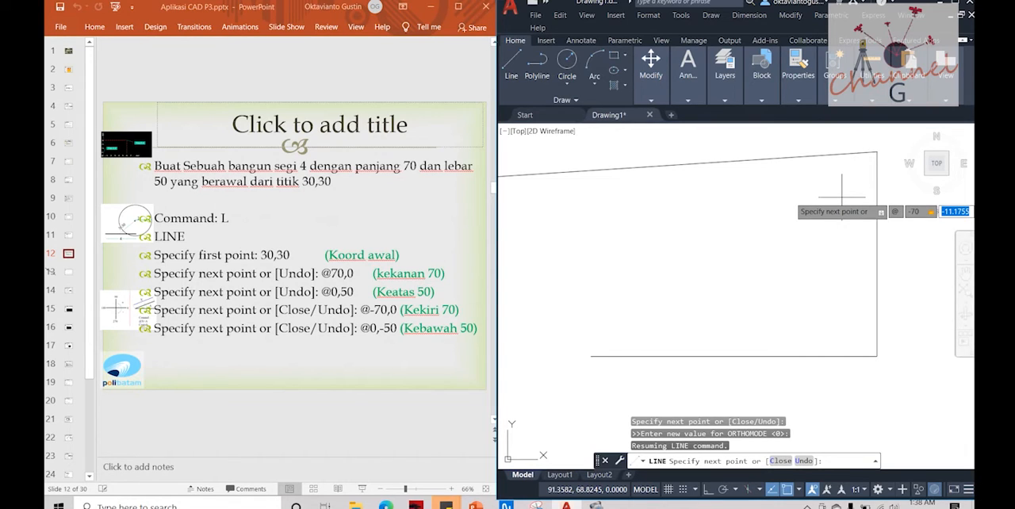
pyautogui.write('0')
pyautogui.press('Return')
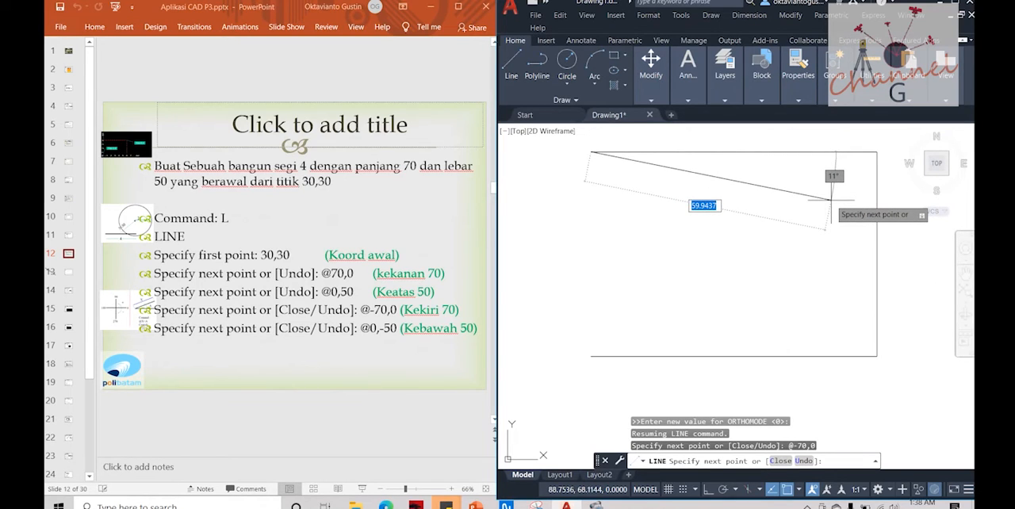
# Step: Close the rectangle with a left side to the relative coordinate @0,-50 and end the Line command
pyautogui.write('@')
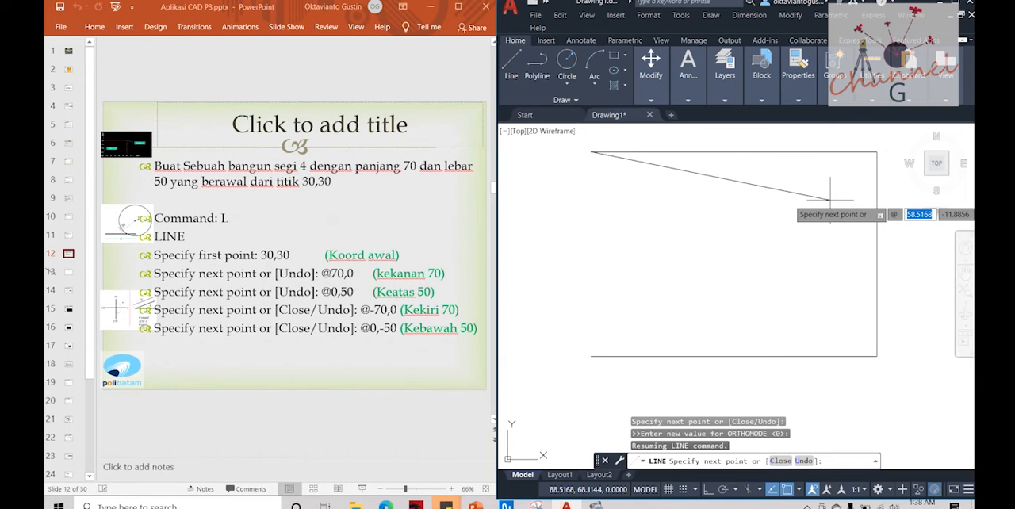
pyautogui.write('0')
pyautogui.press('Tab')
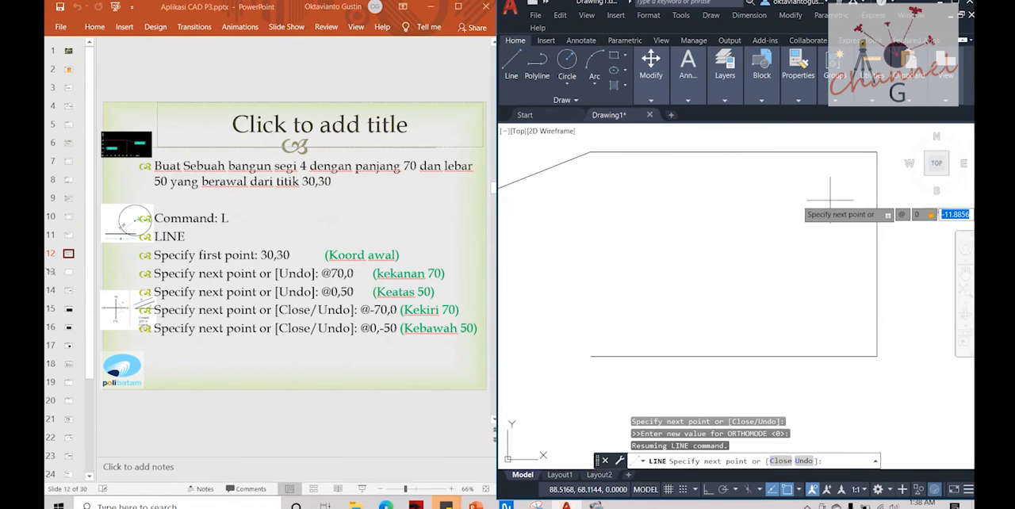
pyautogui.write('-50')
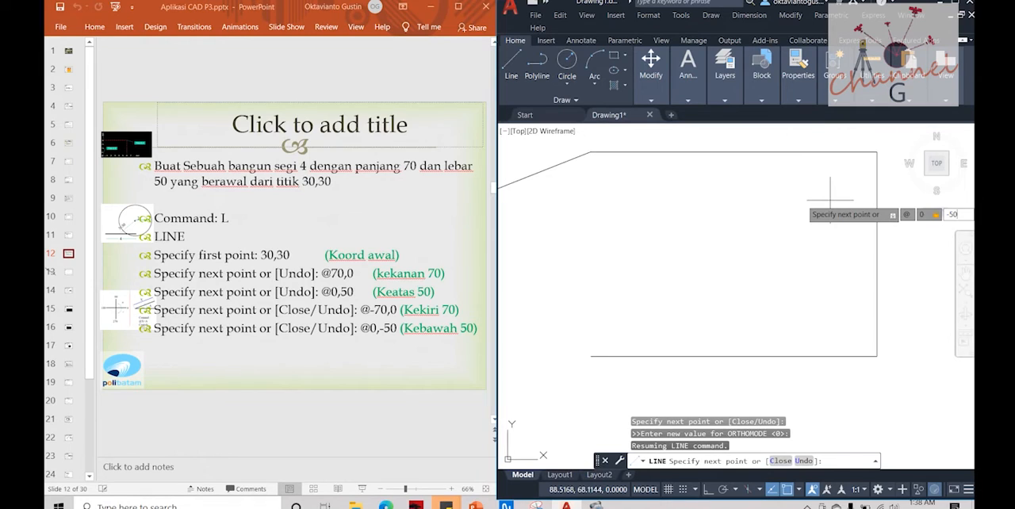
pyautogui.press('Return')
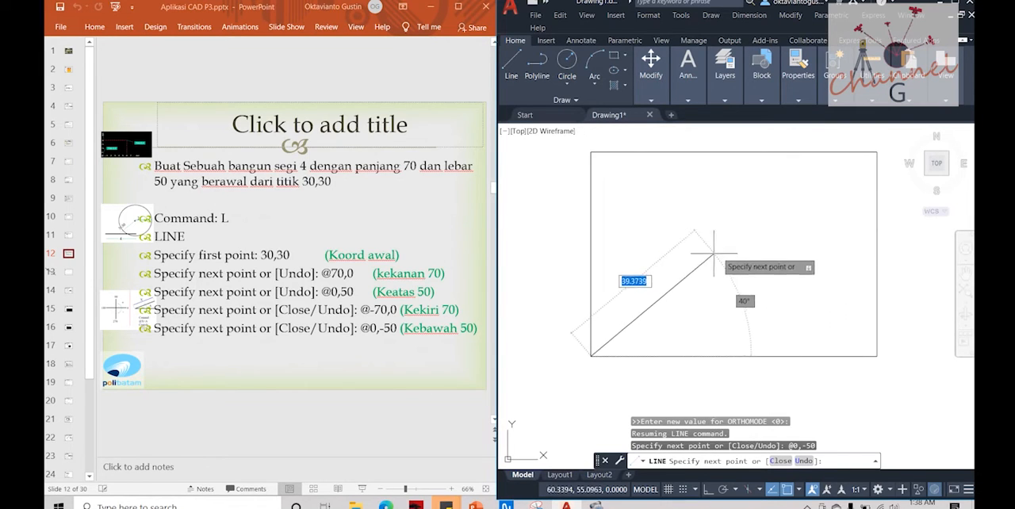
pyautogui.press('Escape')
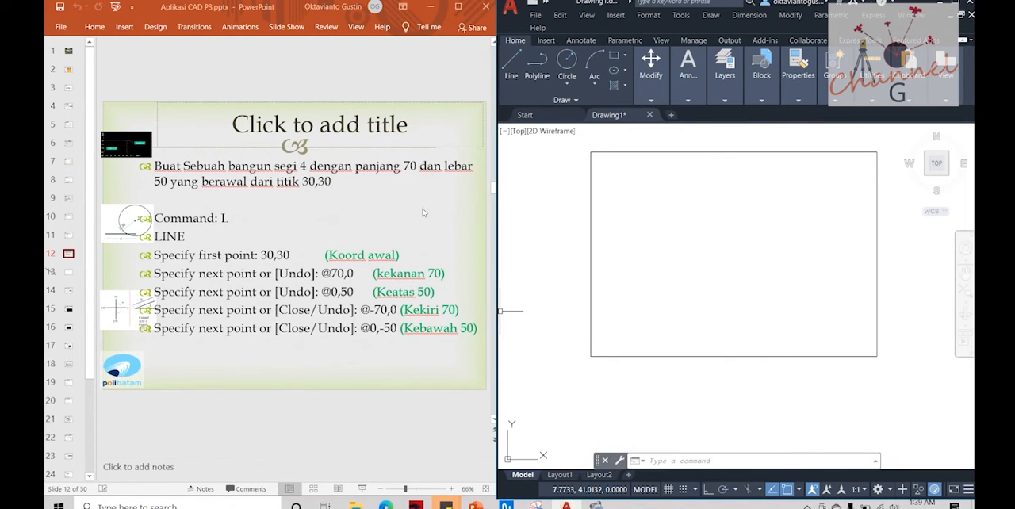
pyautogui.press('Escape')
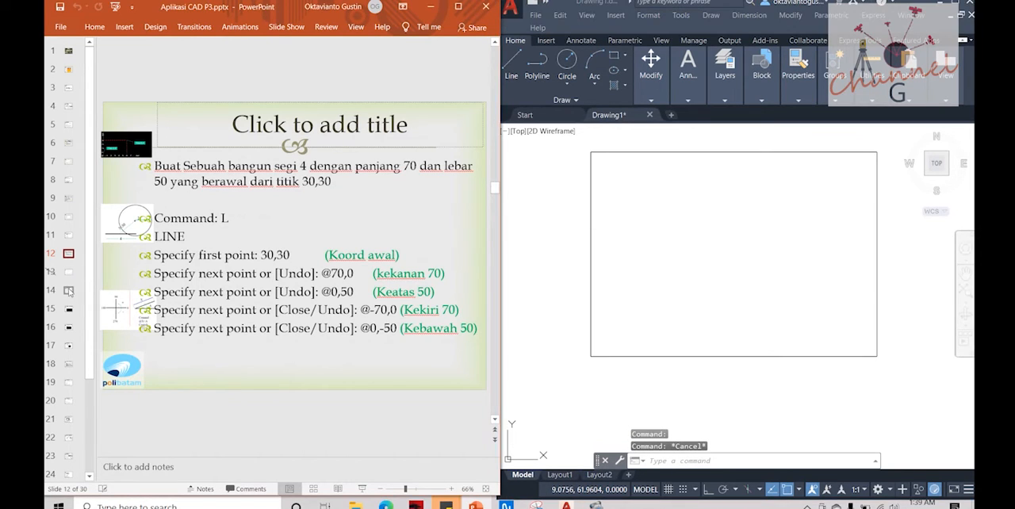
# Step: Open slide 14 on rectangles in the presentation, and erase all four sides of the rectangle back in AutoCAD
pyautogui.click(69, 291)
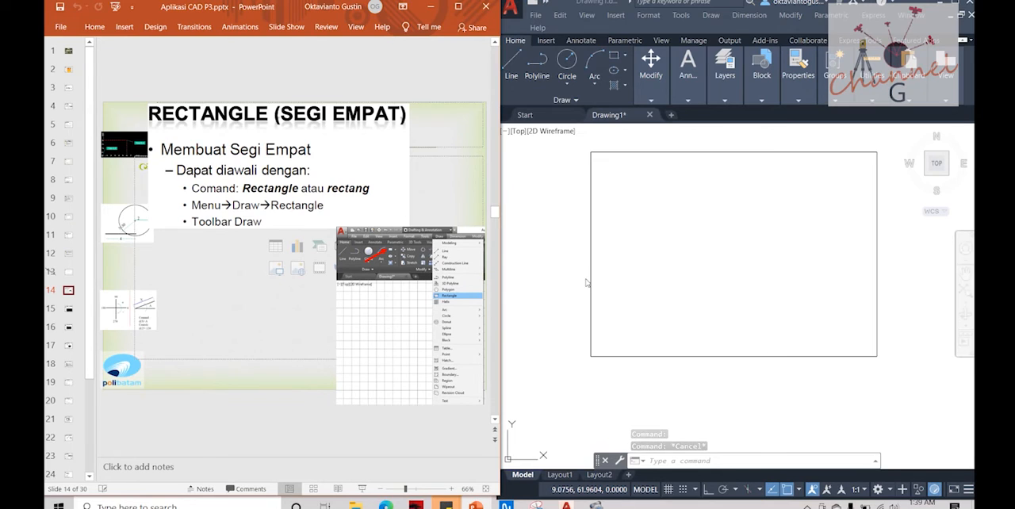
pyautogui.click(875, 140)
pyautogui.click(875, 140)
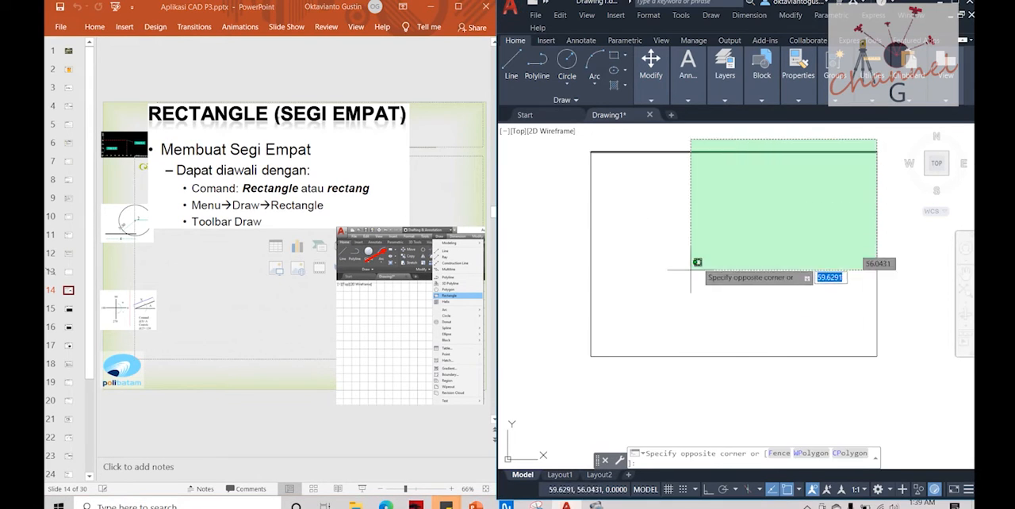
pyautogui.click(586, 363)
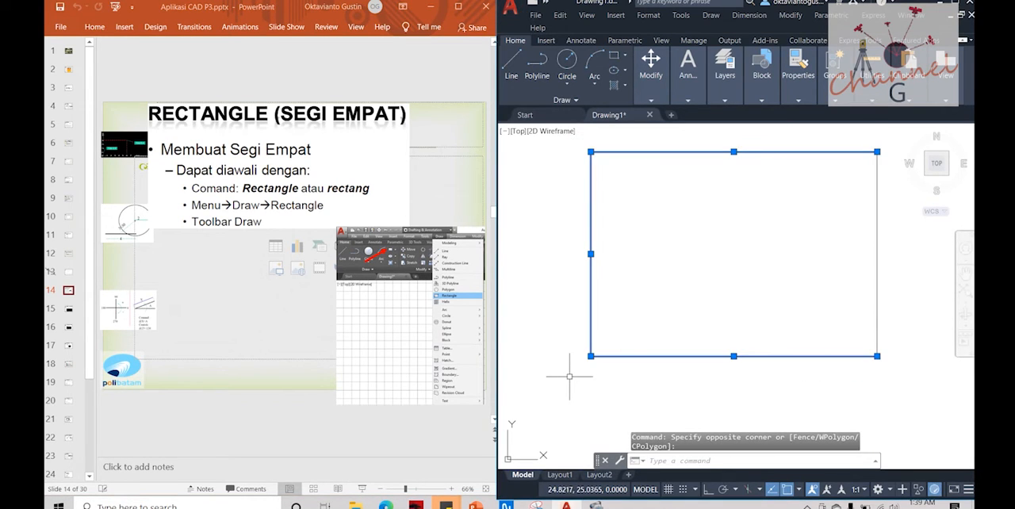
pyautogui.press('Delete')
pyautogui.click(878, 290)
pyautogui.press('Delete')
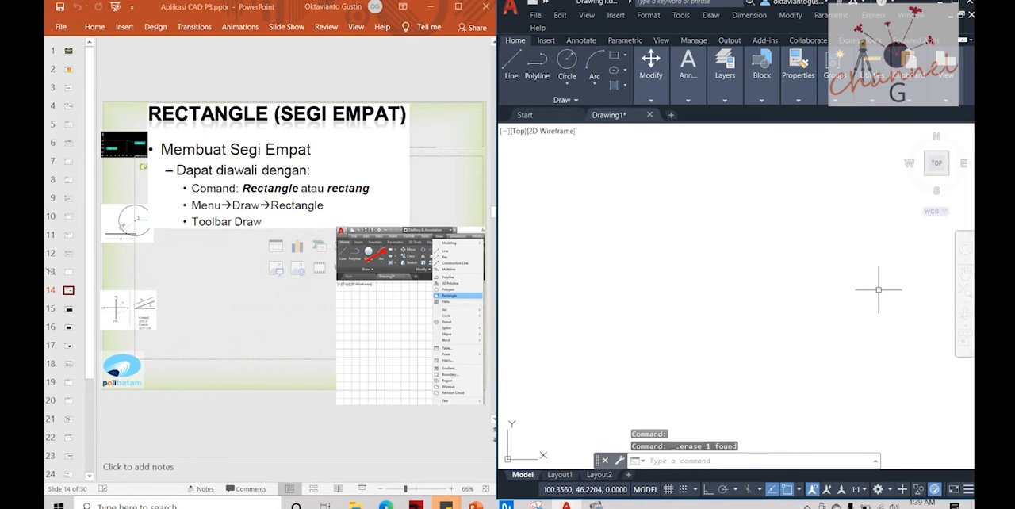
pyautogui.press('Escape')
pyautogui.click(651, 181)
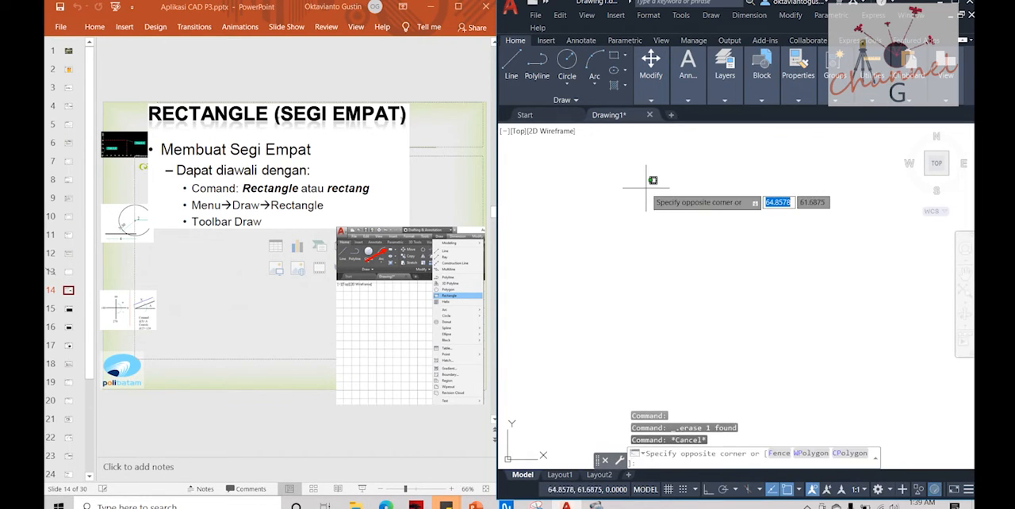
pyautogui.press('Escape')
pyautogui.write('rectang')
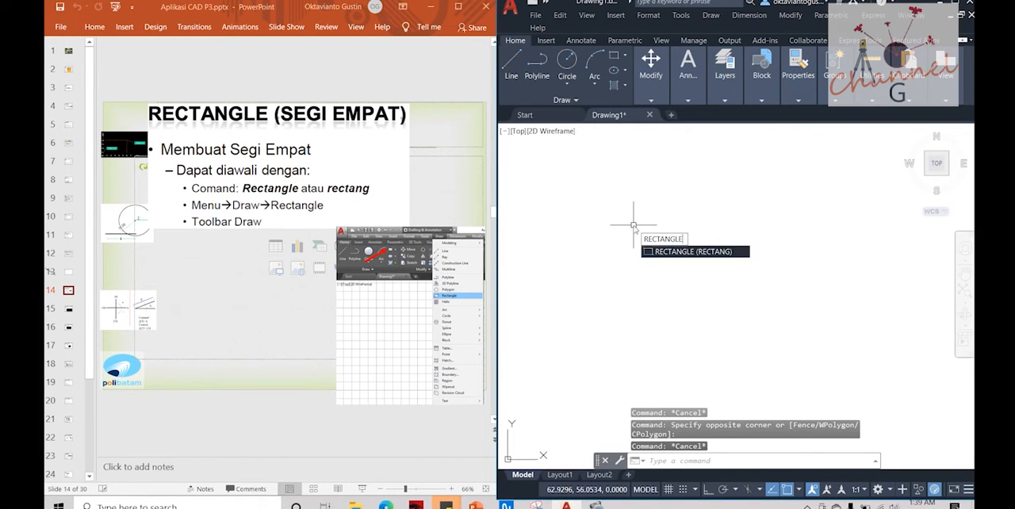
pyautogui.press('Return')
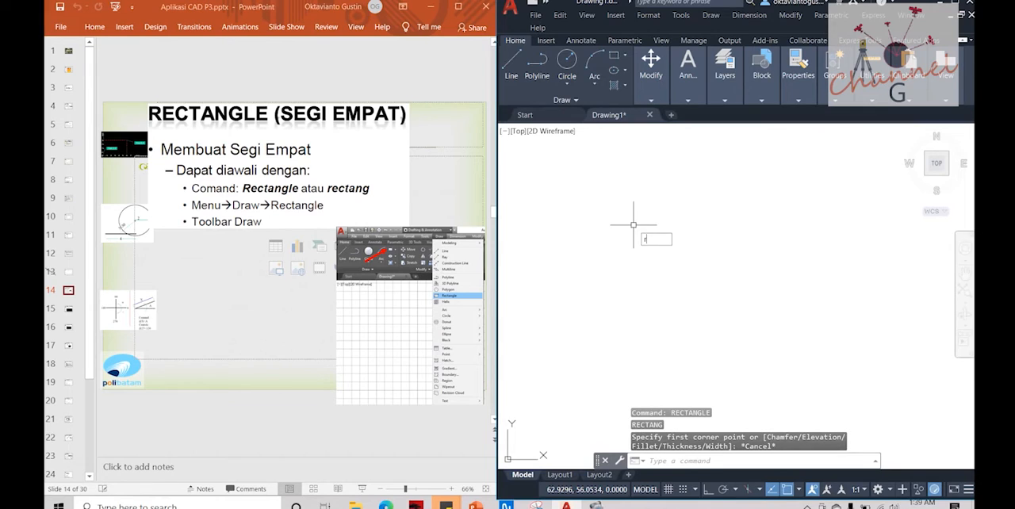
pyautogui.write('rectang')
pyautogui.press('Return')
pyautogui.press('Escape')
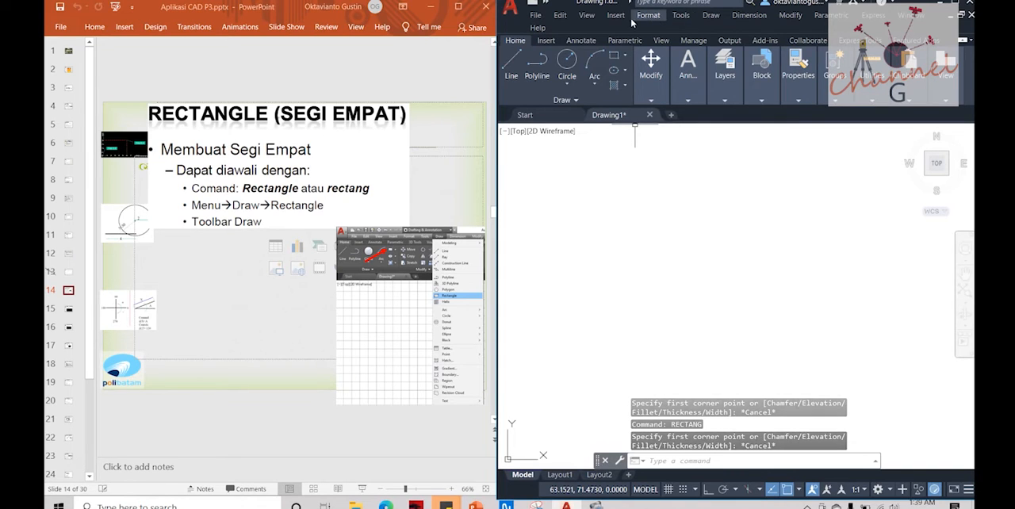
pyautogui.click(710, 16)
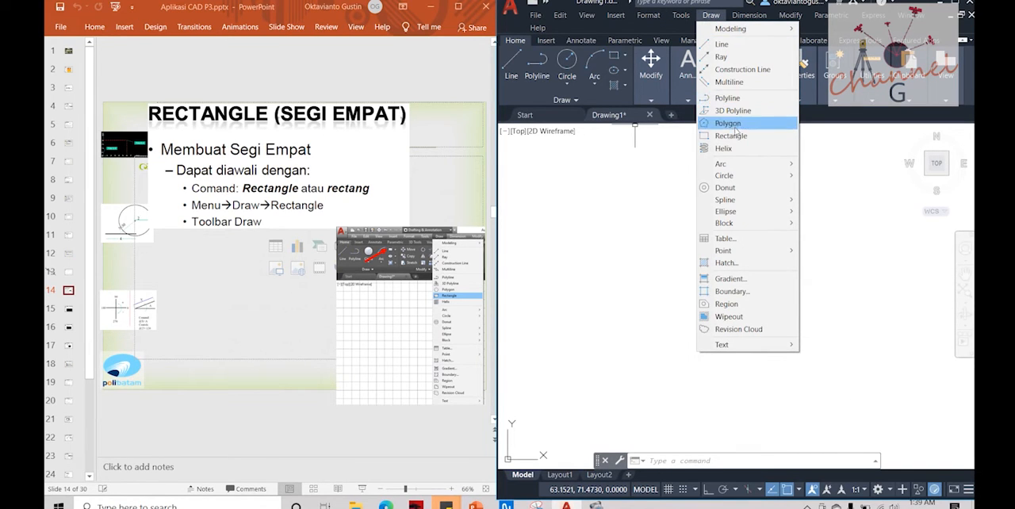
pyautogui.click(653, 146)
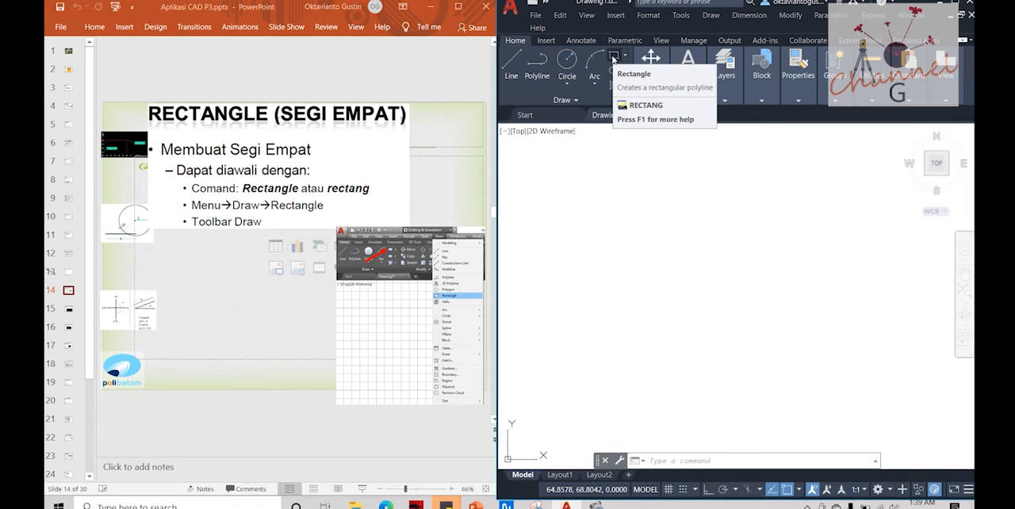
pyautogui.click(614, 61)
pyautogui.press('Escape')
pyautogui.press('Escape')
pyautogui.write('r')
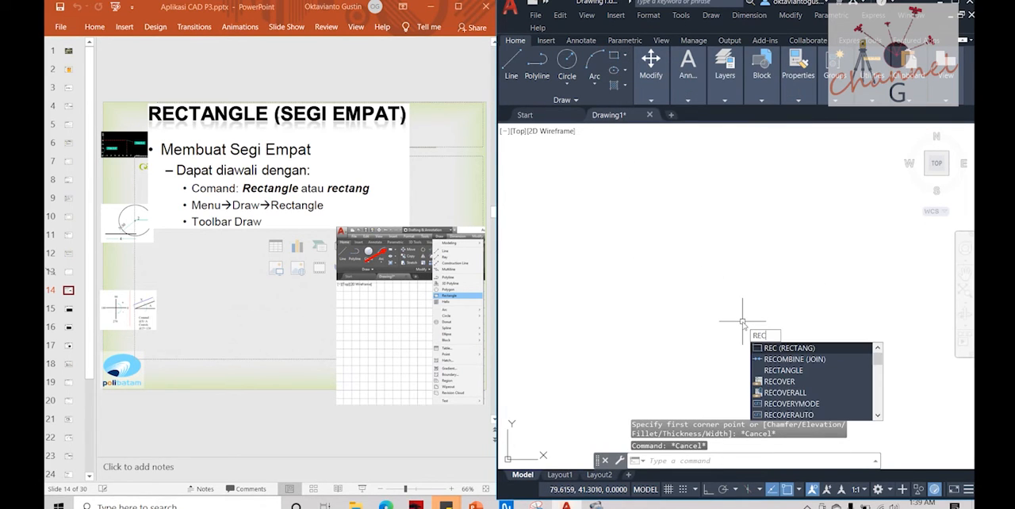
pyautogui.press('Return')
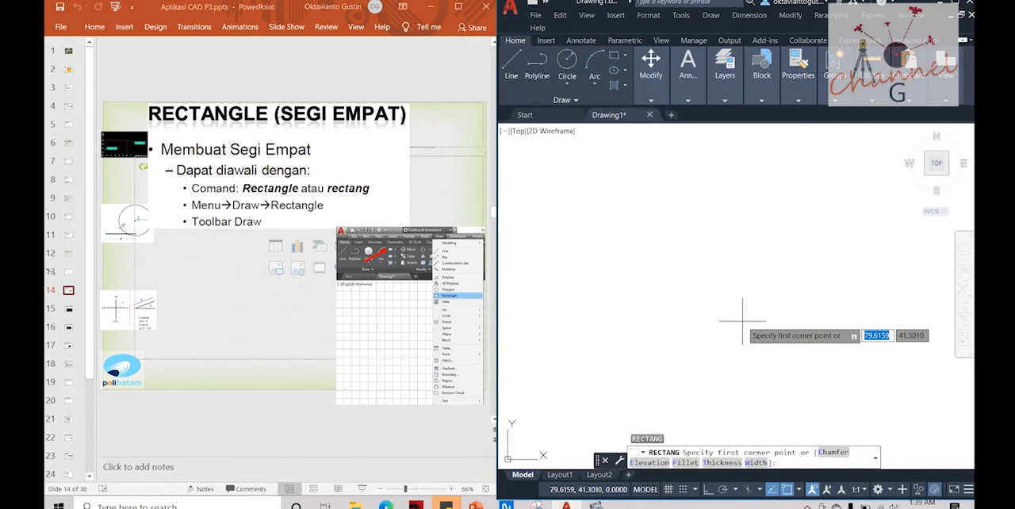
pyautogui.press('Escape')
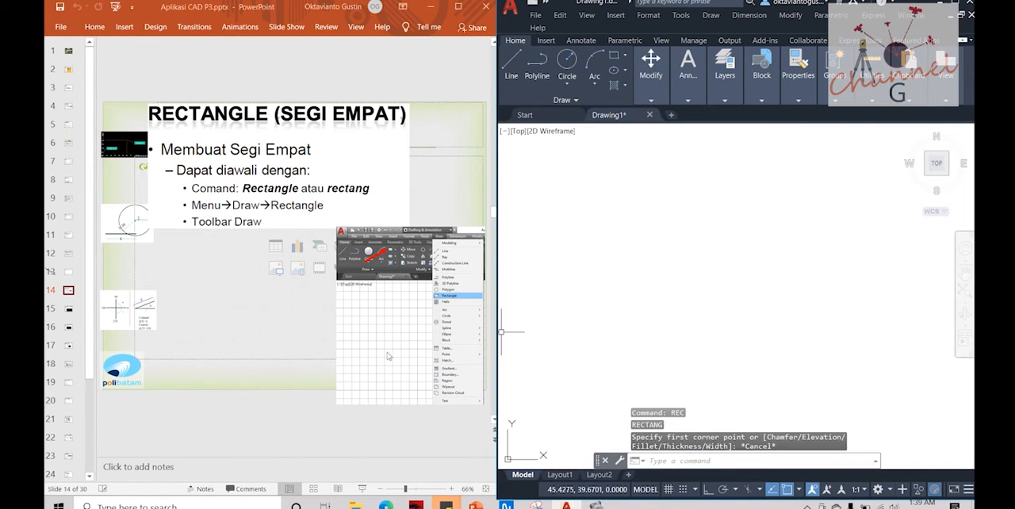
# Step: Open slide 15 in the presentation, and draw a freehand rectangle about 43 by 21 units in AutoCAD
pyautogui.click(69, 311)
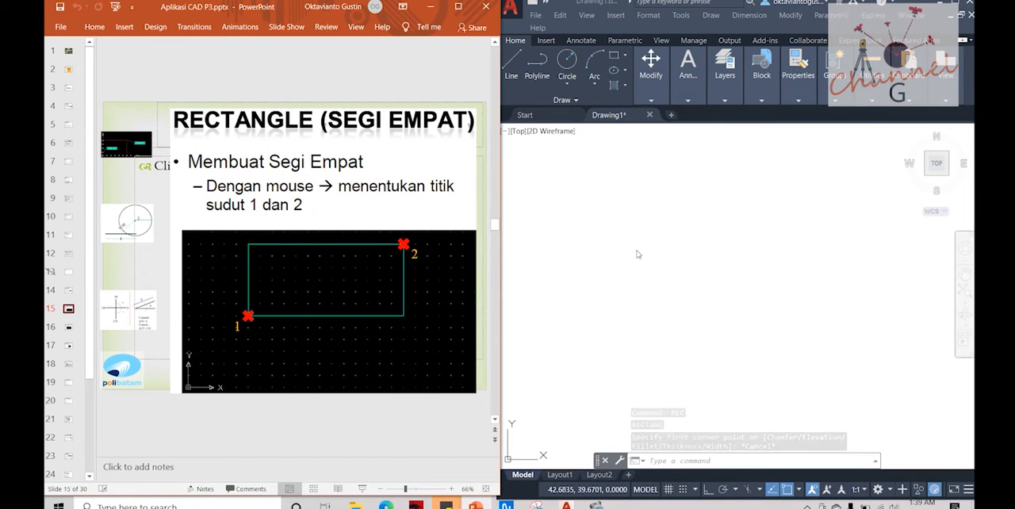
pyautogui.click(588, 314)
pyautogui.click(591, 313)
pyautogui.press('Escape')
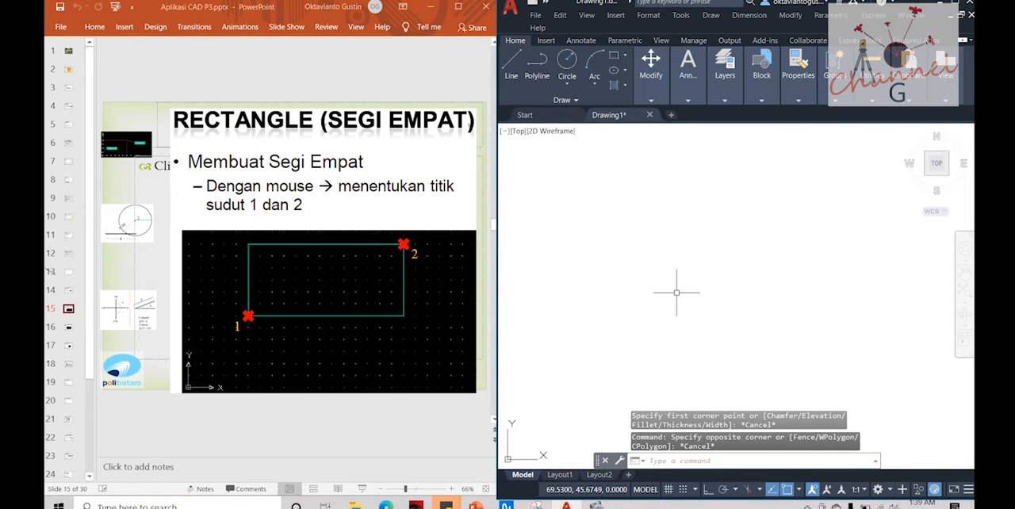
pyautogui.press('Escape')
pyautogui.write('rec')
pyautogui.press('Return')
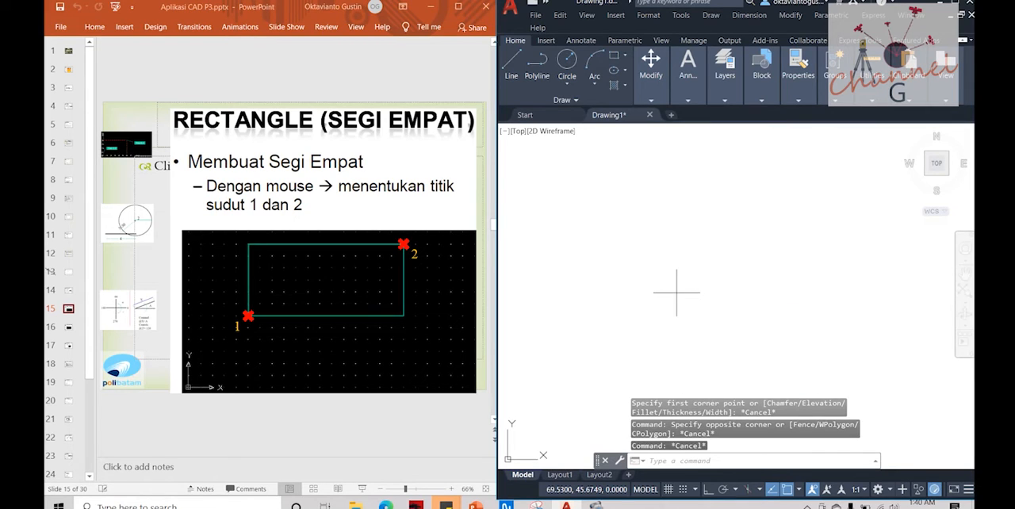
pyautogui.click(567, 368)
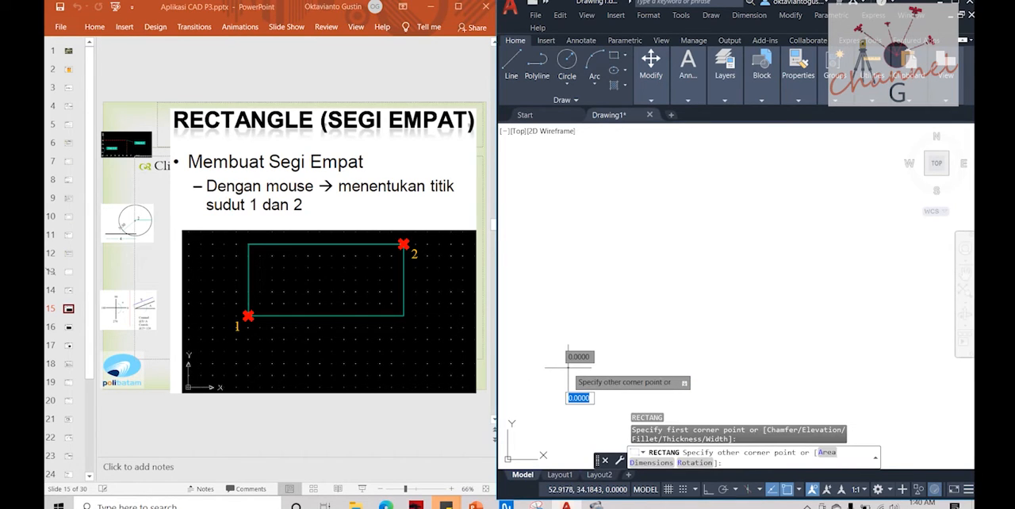
pyautogui.click(848, 231)
pyautogui.press('Escape')
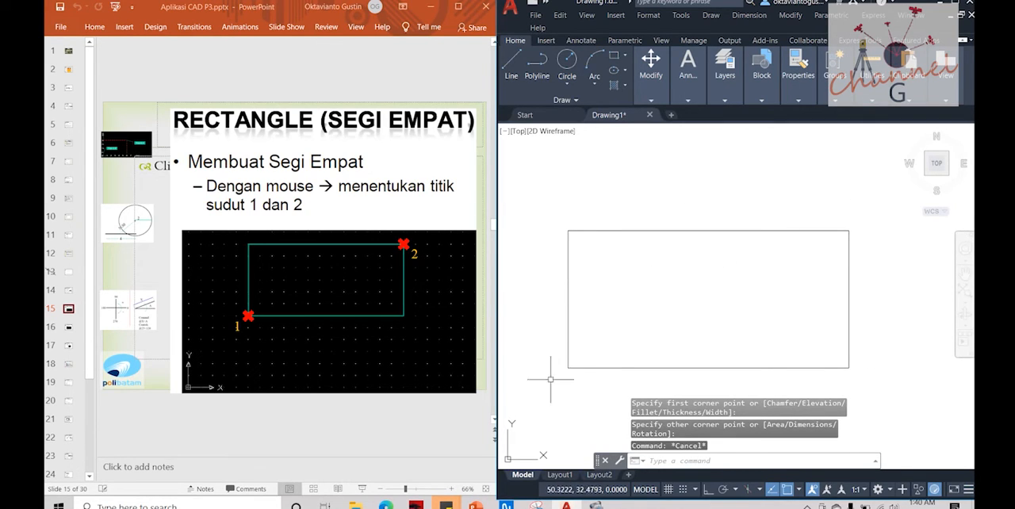
# Step: Open slide 16 in the presentation, and erase the freehand rectangle back in AutoCAD
pyautogui.click(67, 330)
pyautogui.click(68, 328)
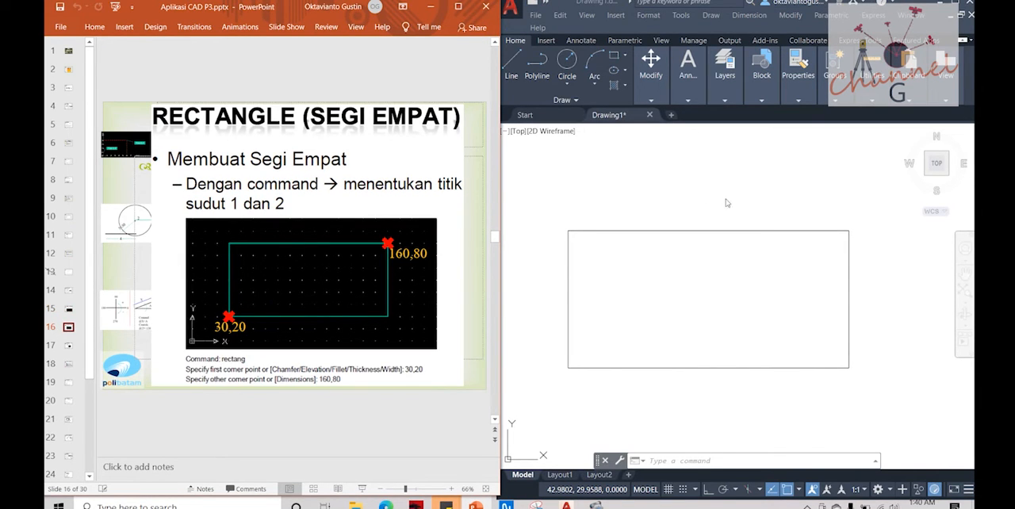
pyautogui.click(745, 232)
pyautogui.click(734, 230)
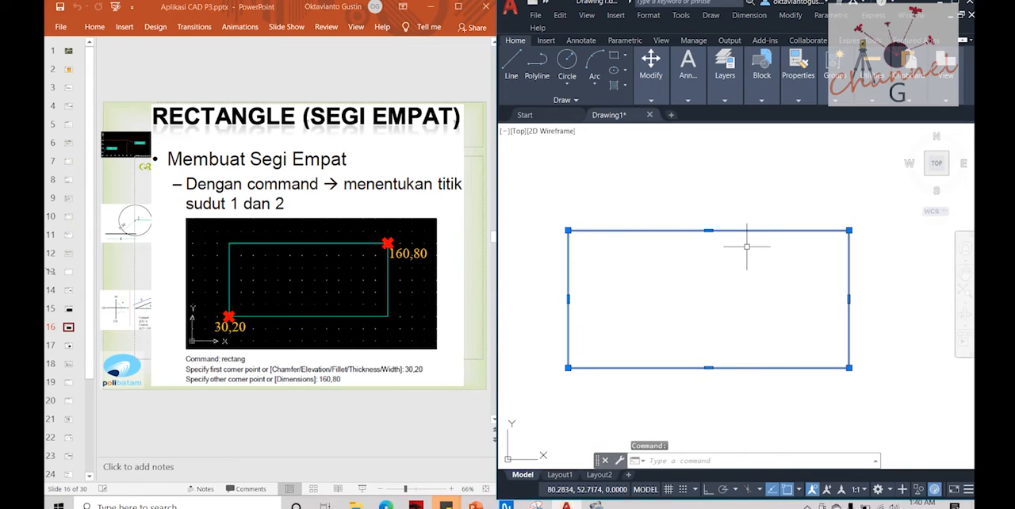
pyautogui.press('Delete')
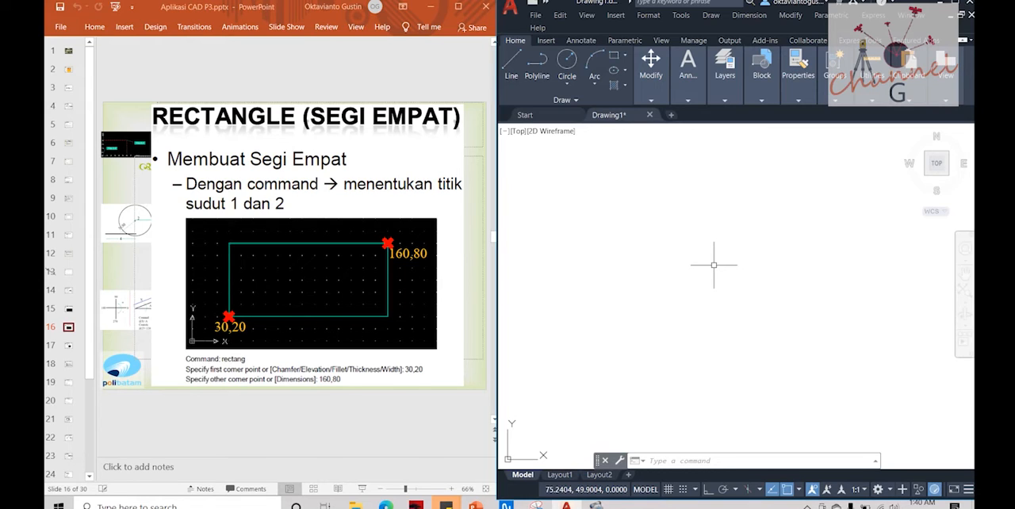
# Step: Draw a rectangle with its first corner at 30,20 and its opposite corner at 160,80
pyautogui.write('rec')
pyautogui.press('Return')
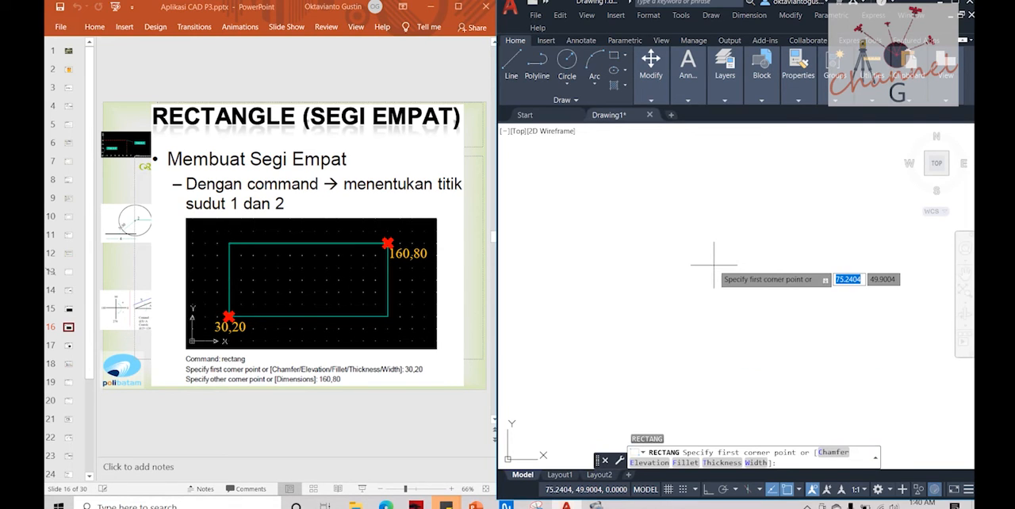
pyautogui.write('30')
pyautogui.press('Tab')
pyautogui.write('20')
pyautogui.press('Return')
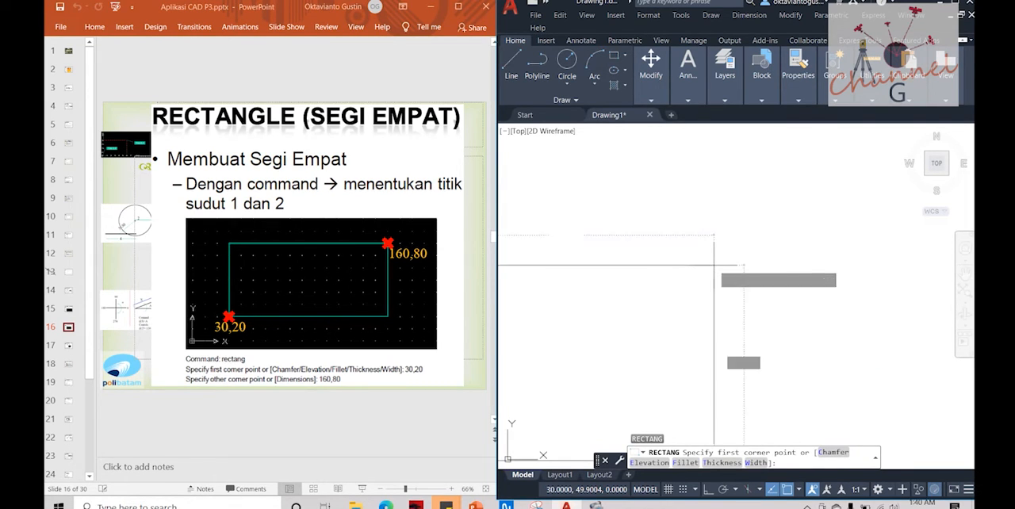
pyautogui.write('160')
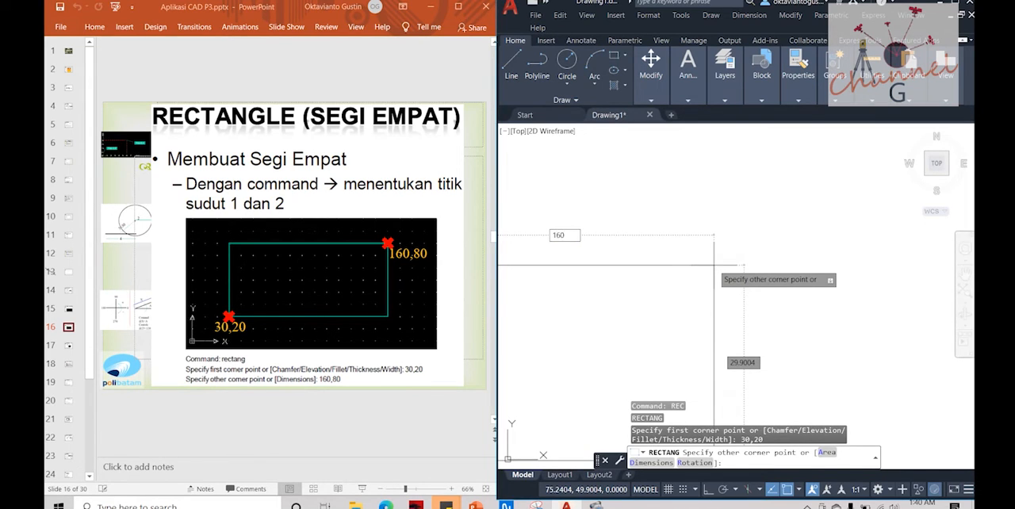
pyautogui.press('Tab')
pyautogui.write('8')
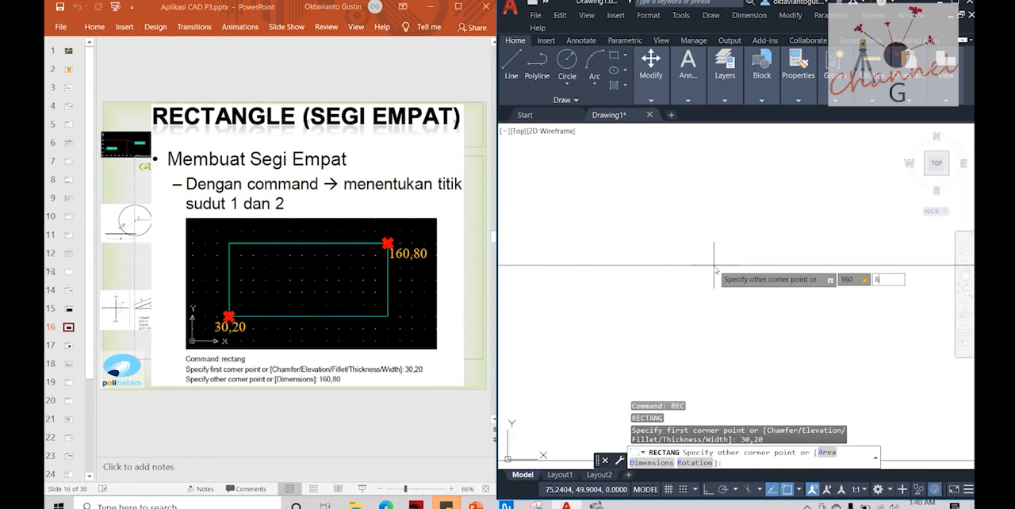
pyautogui.press('Return')
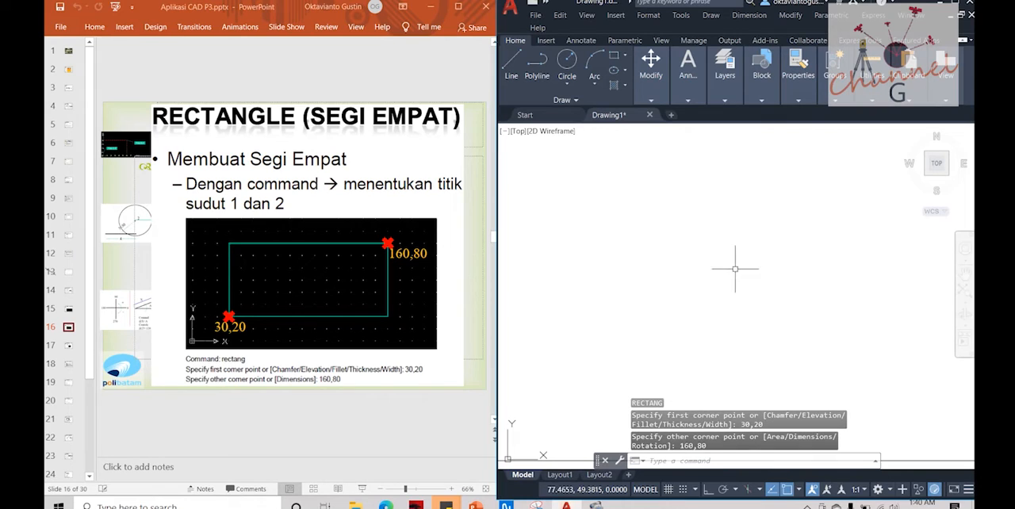
# Step: Select the new rectangle and check the coordinates of its lower-left and upper-right corners
pyautogui.scroll(-7, 764, 248)
pyautogui.scroll(2, 764, 247)
pyautogui.moveTo(703, 251); pyautogui.dragTo(635, 275, button='middle')
pyautogui.click(584, 350)
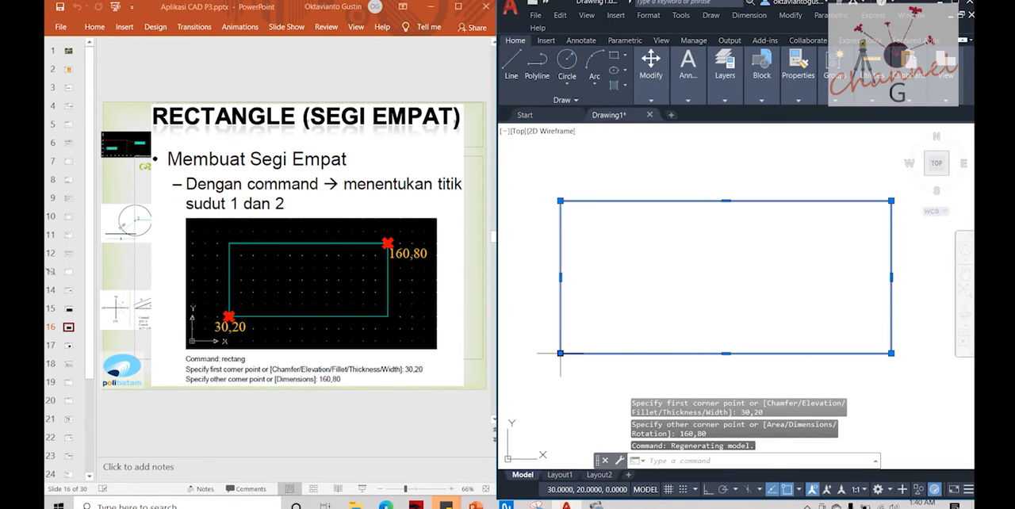
pyautogui.moveTo(560, 355)
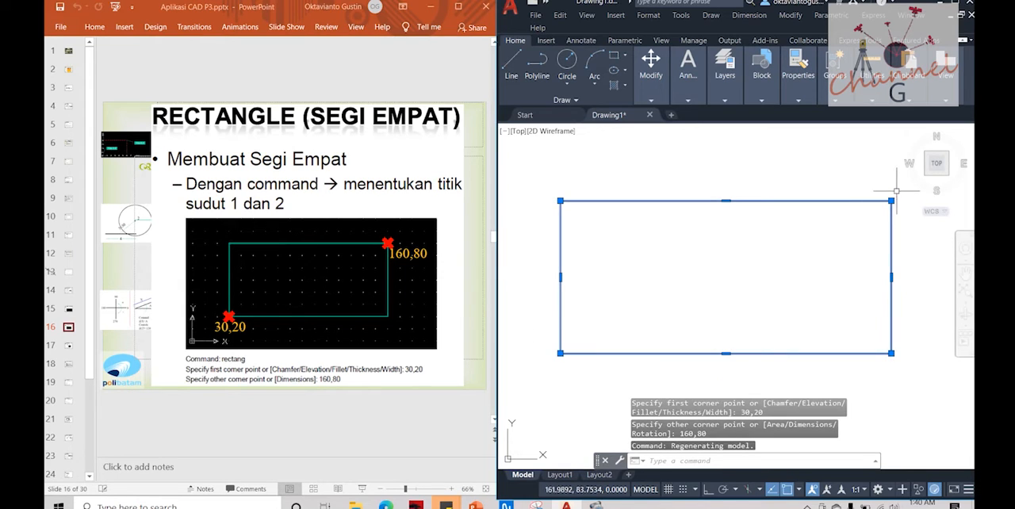
pyautogui.moveTo(892, 201)
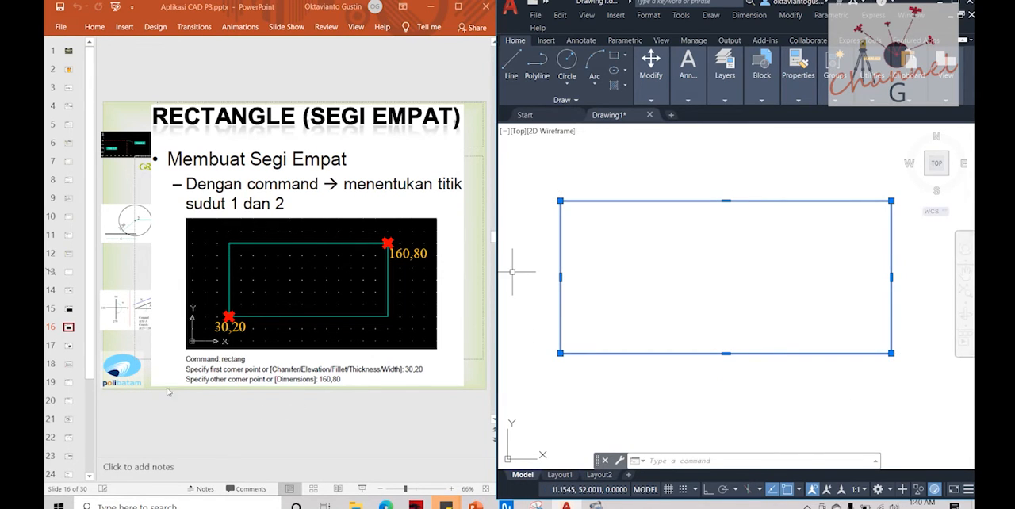
# Step: Open slide 17 with the rectangle exercise in the presentation, and erase the existing rectangle in AutoCAD
pyautogui.click(67, 348)
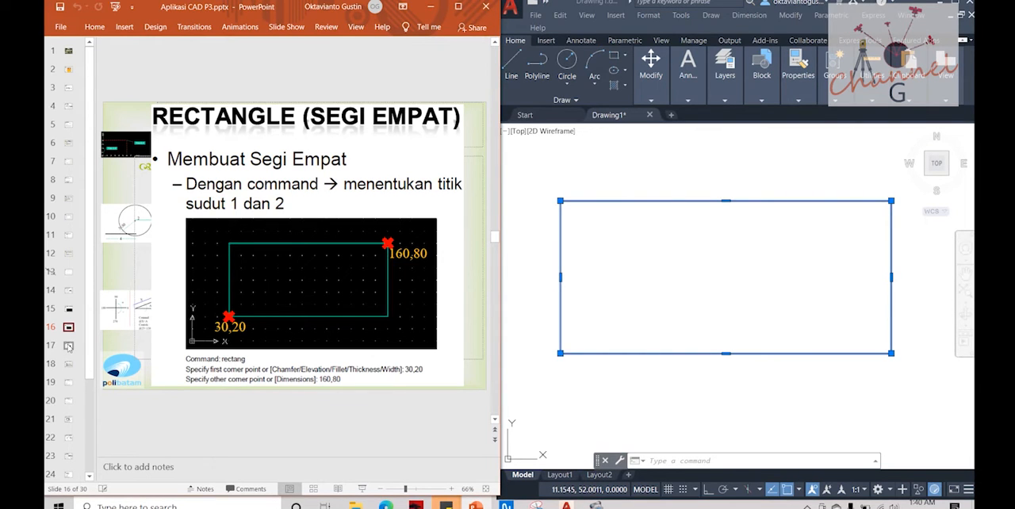
pyautogui.click(68, 347)
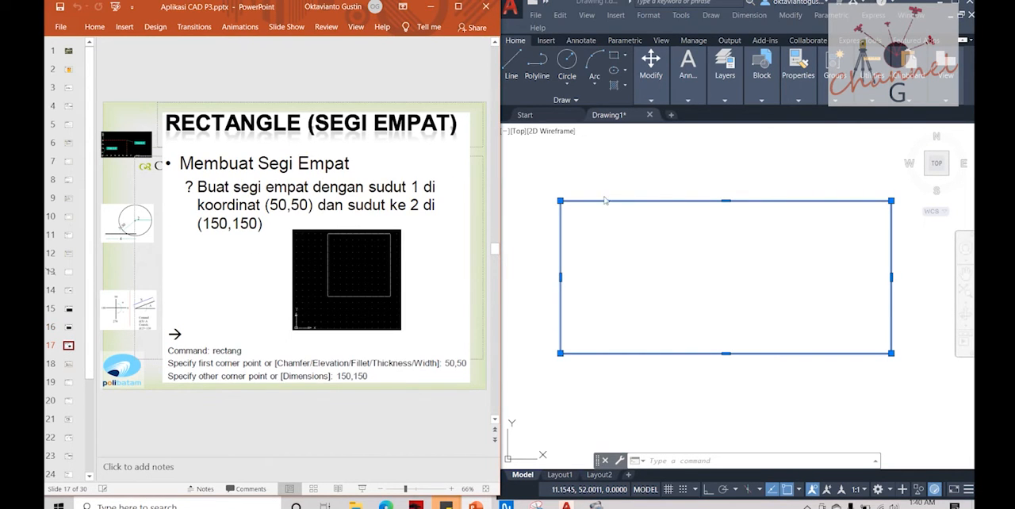
pyautogui.click(650, 196)
pyautogui.click(780, 178)
pyautogui.click(576, 364)
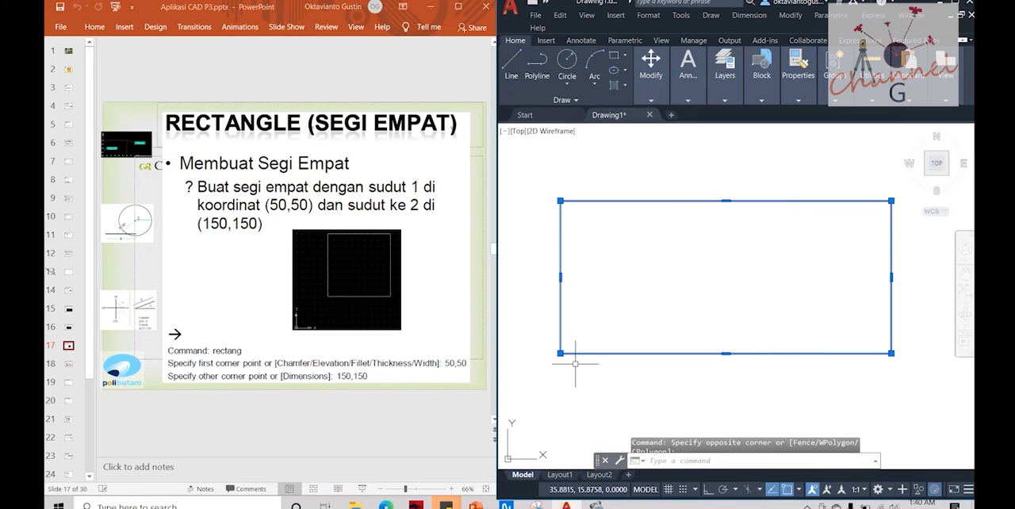
pyautogui.press('Delete')
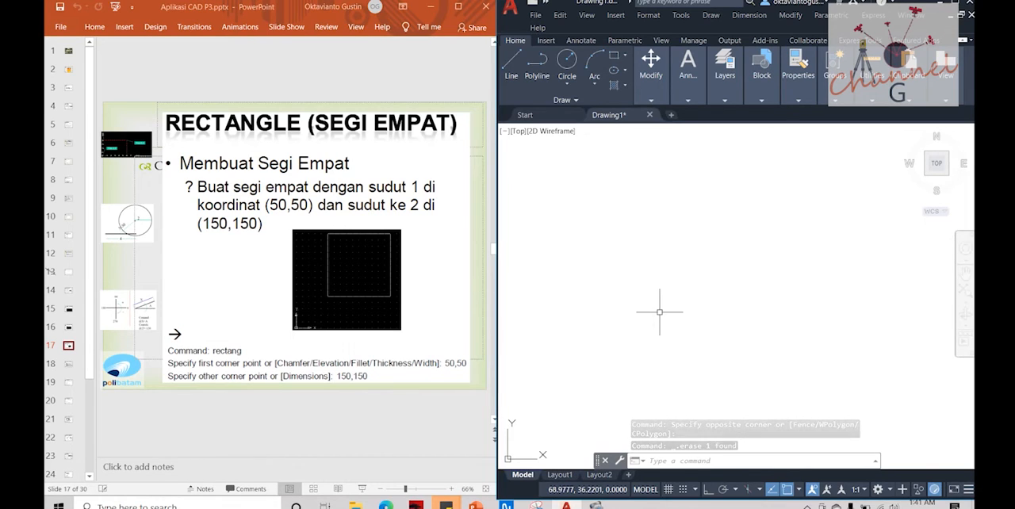
# Step: Draw a square with the Rectangle command from corner 50,50 to opposite corner 150,150
pyautogui.press('Escape')
pyautogui.write('rectang')
pyautogui.press('Return')
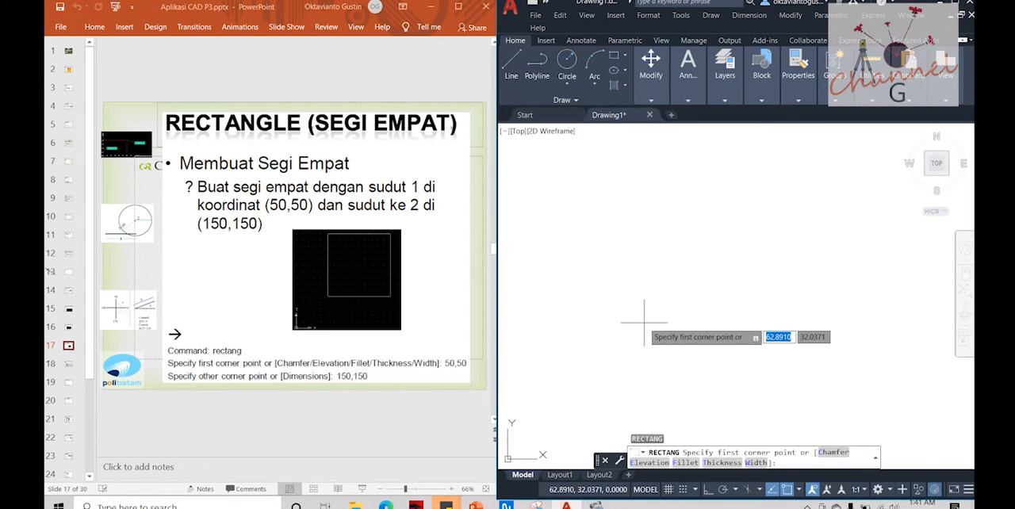
pyautogui.write('50,50')
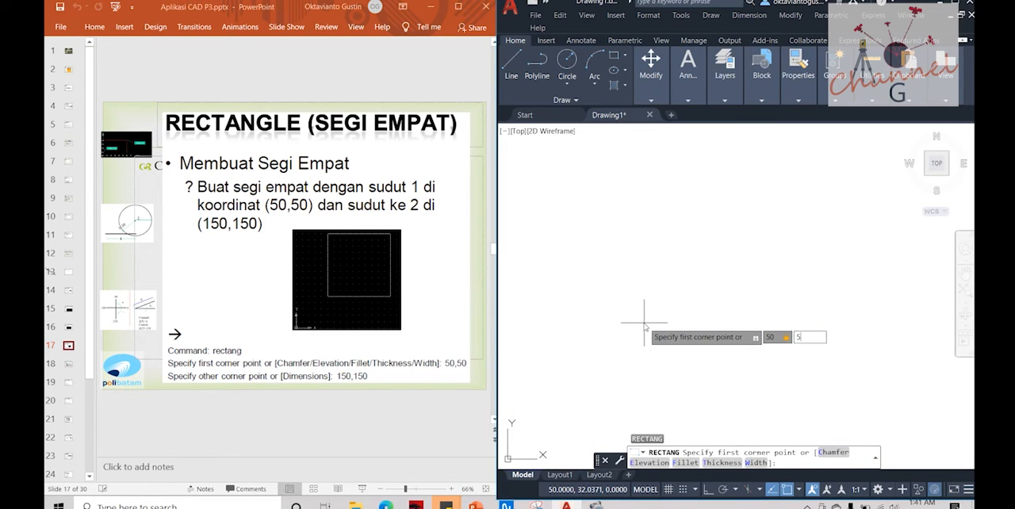
pyautogui.press('Return')
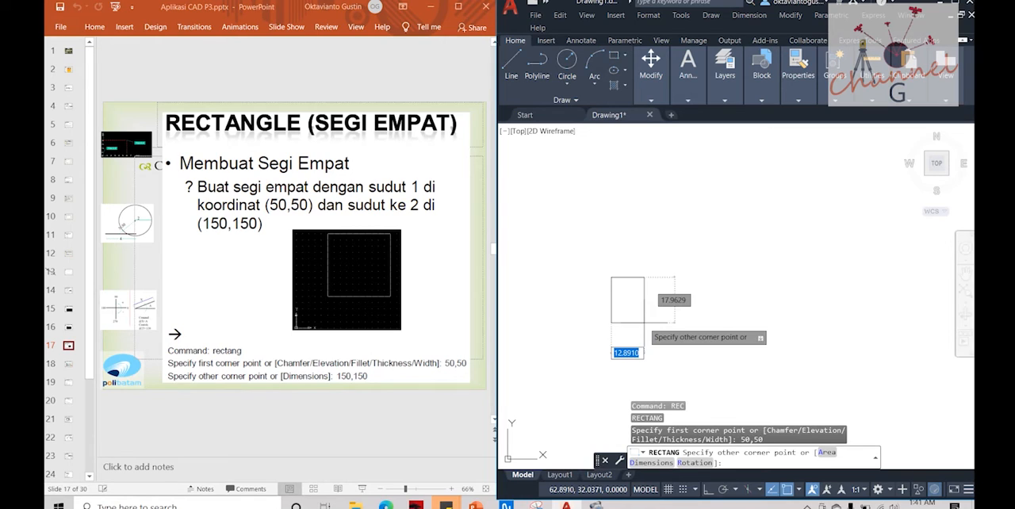
pyautogui.write('150,150')
pyautogui.press('Return')
pyautogui.scroll(-3, 703, 340)
pyautogui.scroll(2, 707, 313)
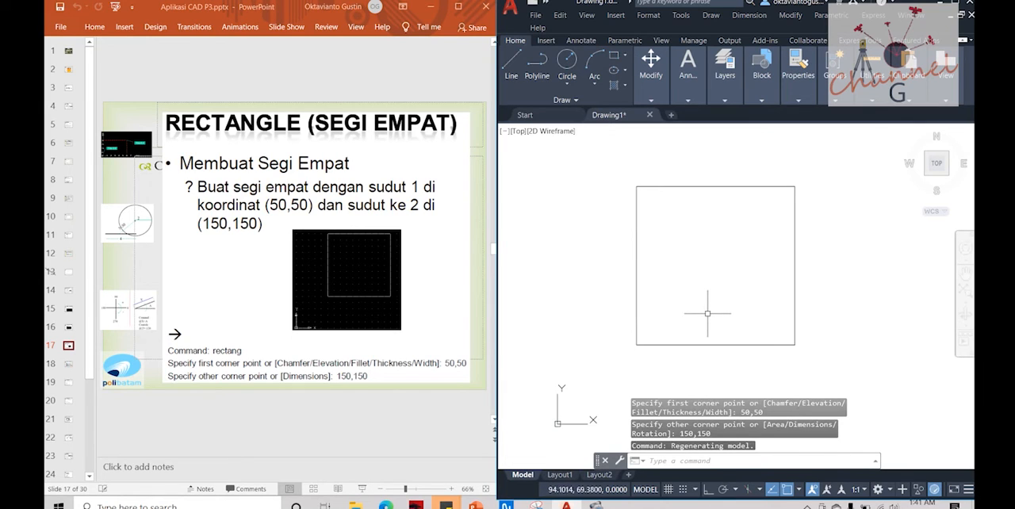
# Step: Check the square's lower-left and upper-right corners, and open slide 18 on rectangles by dimensions in the presentation
pyautogui.click(687, 344)
pyautogui.moveTo(636, 344)
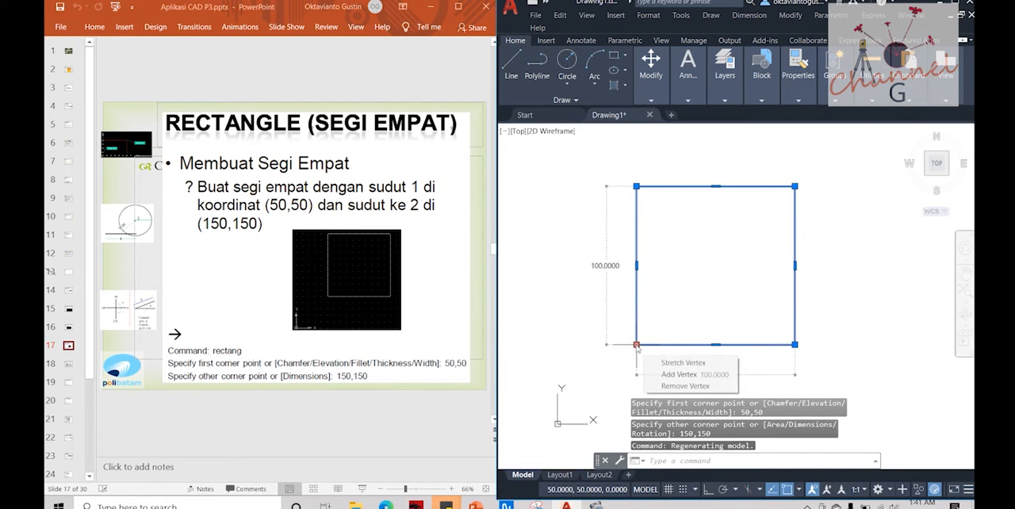
pyautogui.moveTo(795, 187)
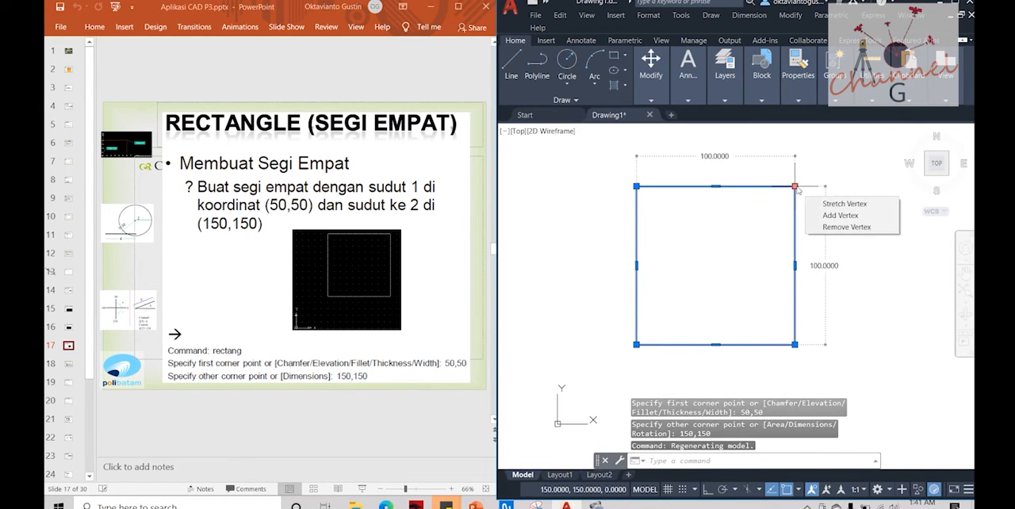
pyautogui.click(68, 364)
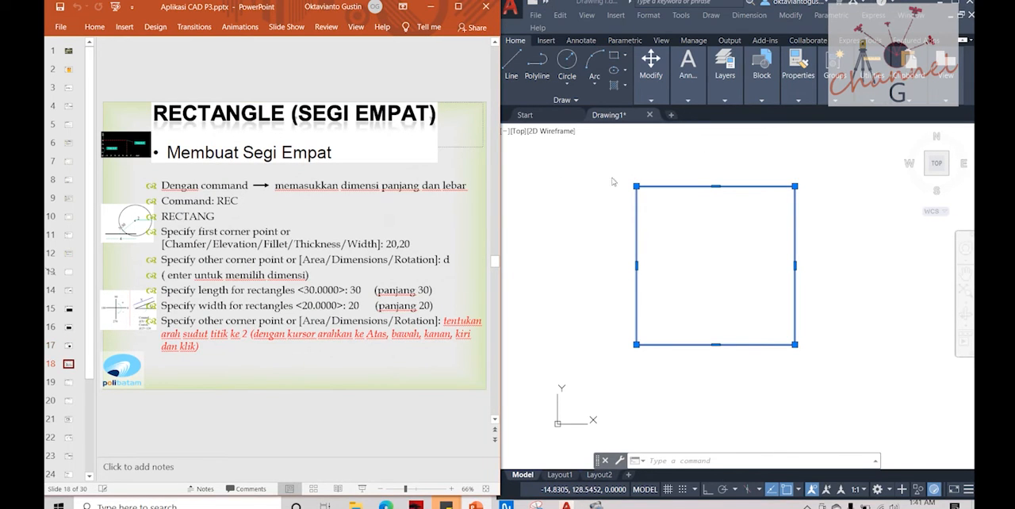
# Step: Erase the existing square from the AutoCAD drawing
pyautogui.click(650, 203)
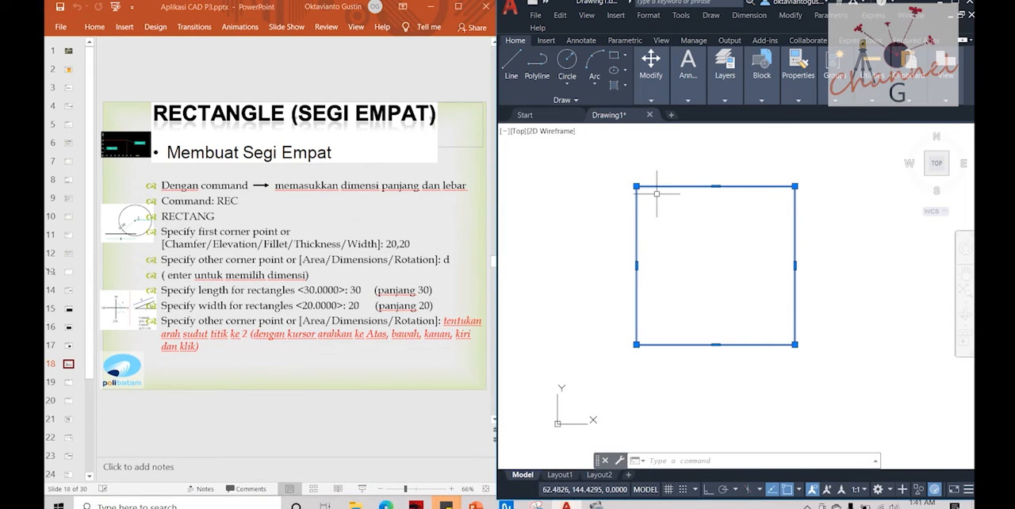
pyautogui.click(656, 192)
pyautogui.press('Escape')
pyautogui.click(734, 165)
pyautogui.click(644, 296)
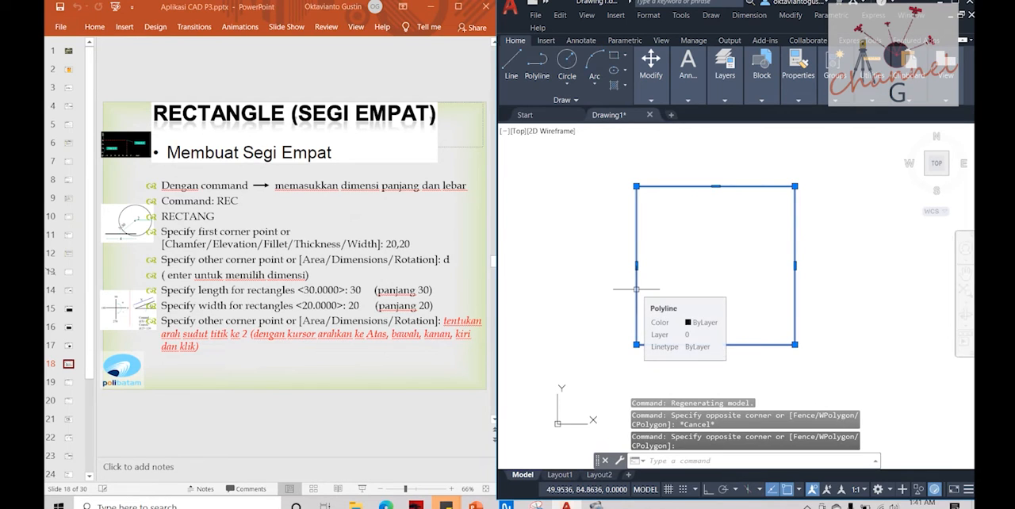
pyautogui.press('Delete')
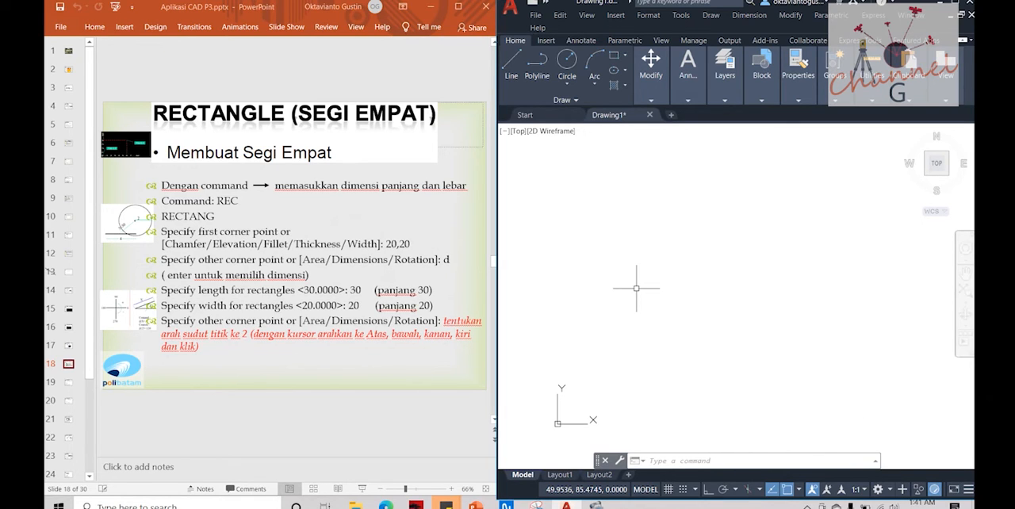
# Step: Look at slide 19 on chamfered rectangles in the presentation, and return to slide 18 on rectangles by dimensions
pyautogui.click(69, 387)
pyautogui.click(69, 388)
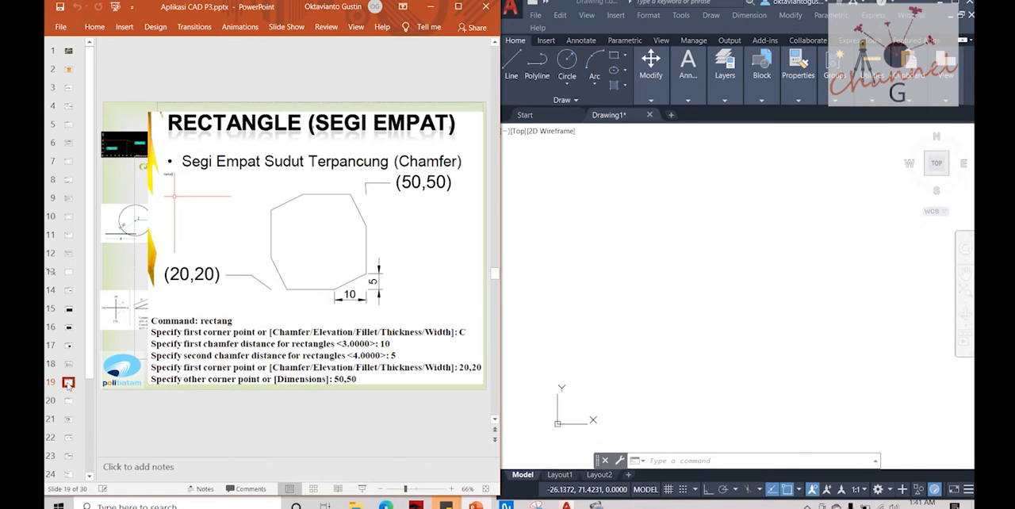
pyautogui.click(68, 363)
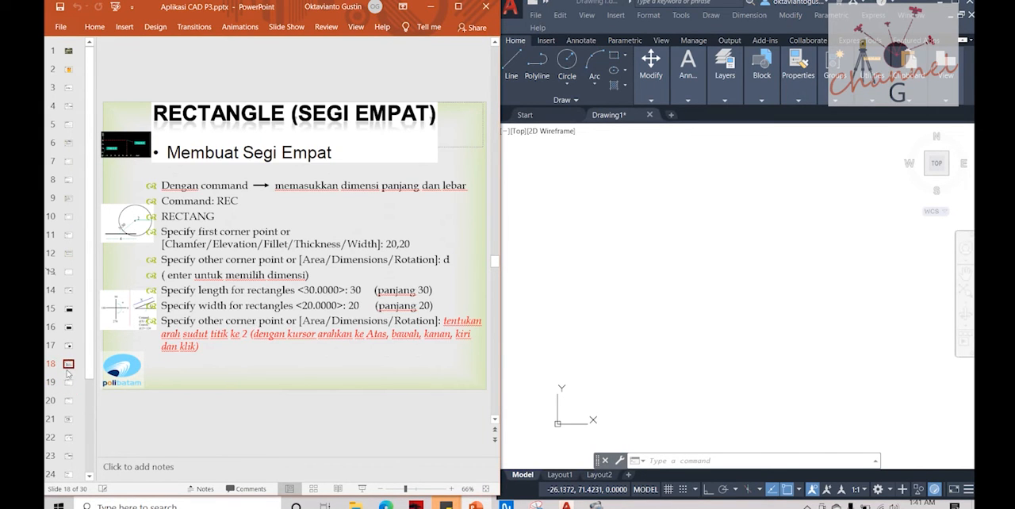
pyautogui.click(68, 382)
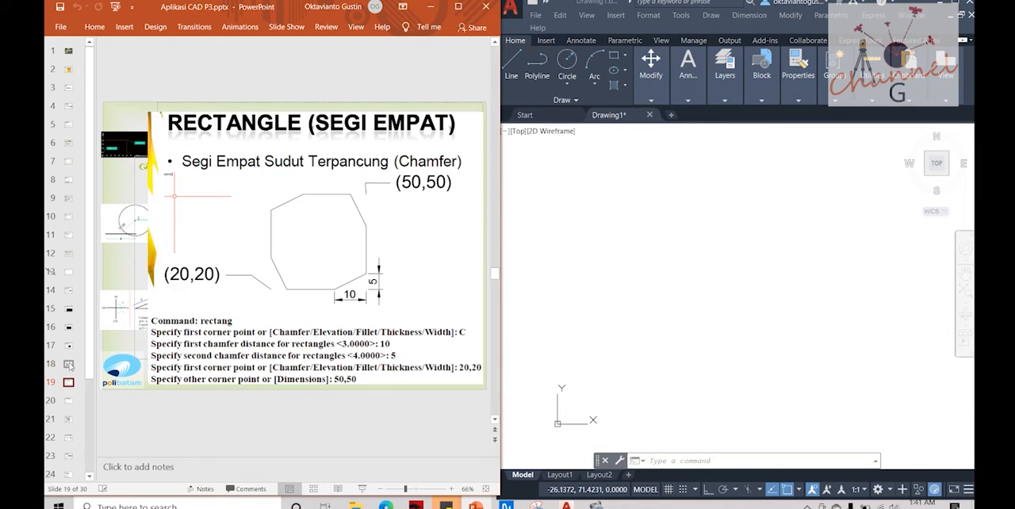
pyautogui.click(68, 364)
# Step: Switch to AutoCAD and start a rectangle with its first corner at 20,20
pyautogui.click(641, 222)
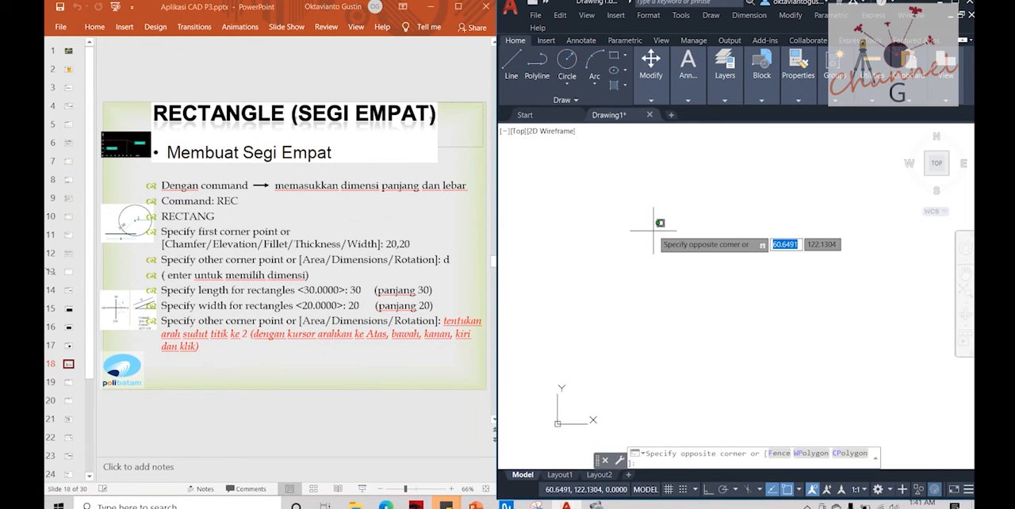
pyautogui.press('Escape')
pyautogui.write('rec')
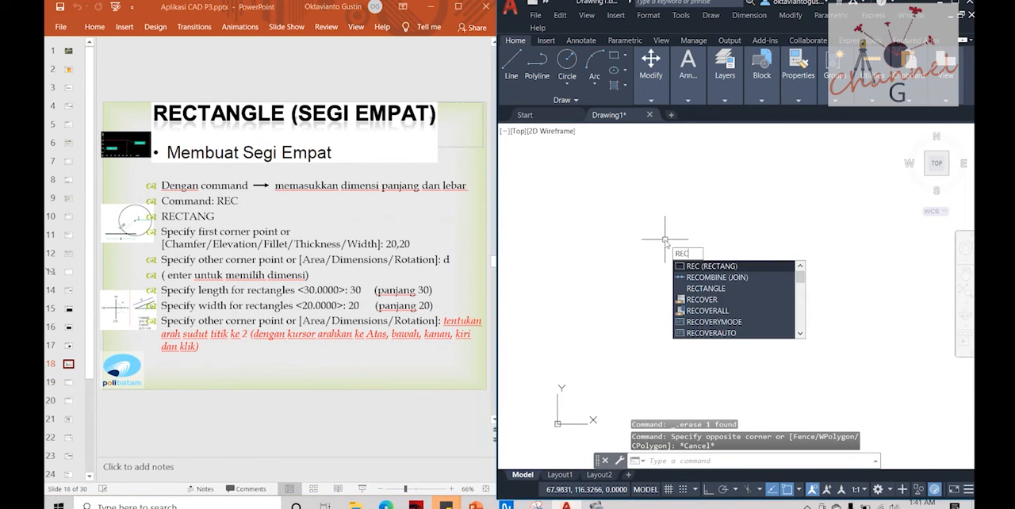
pyautogui.press('Return')
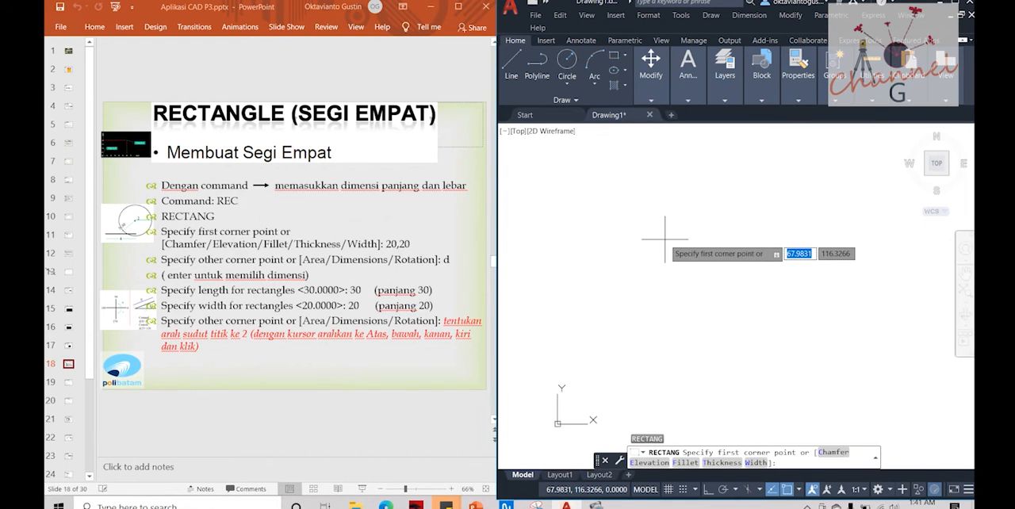
pyautogui.write('20,20')
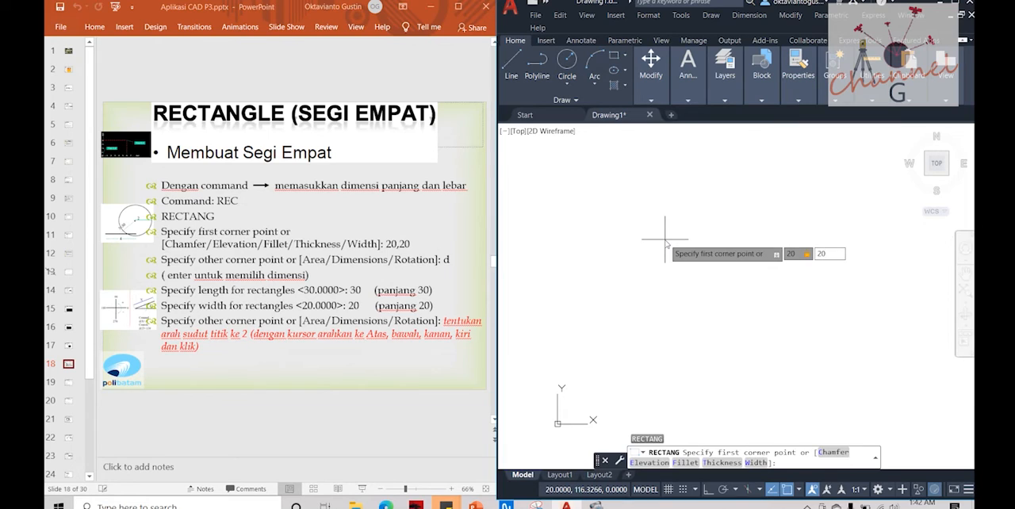
pyautogui.press('Return')
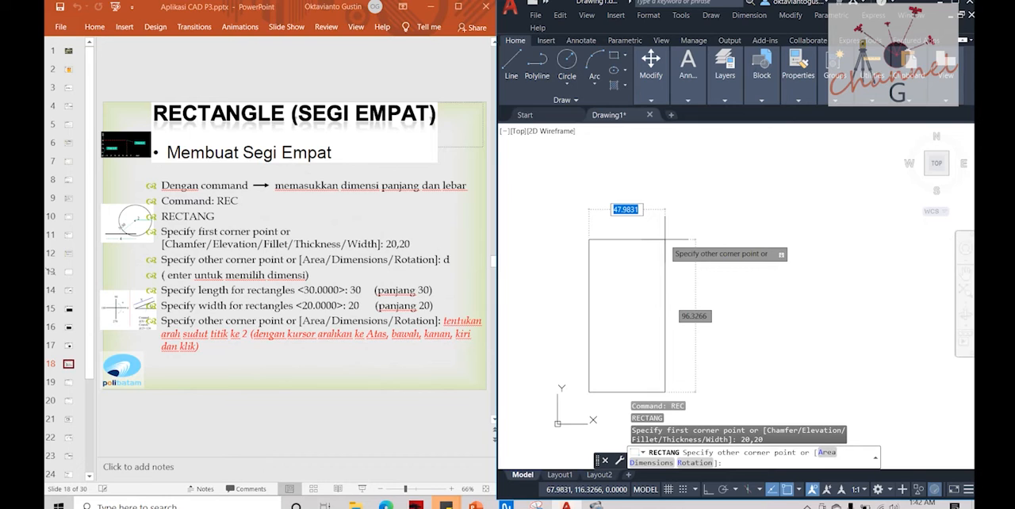
# Step: Complete the rectangle with the Dimensions option, length 30 and width 20, placing it up and to the right of the first corner
pyautogui.write('d')
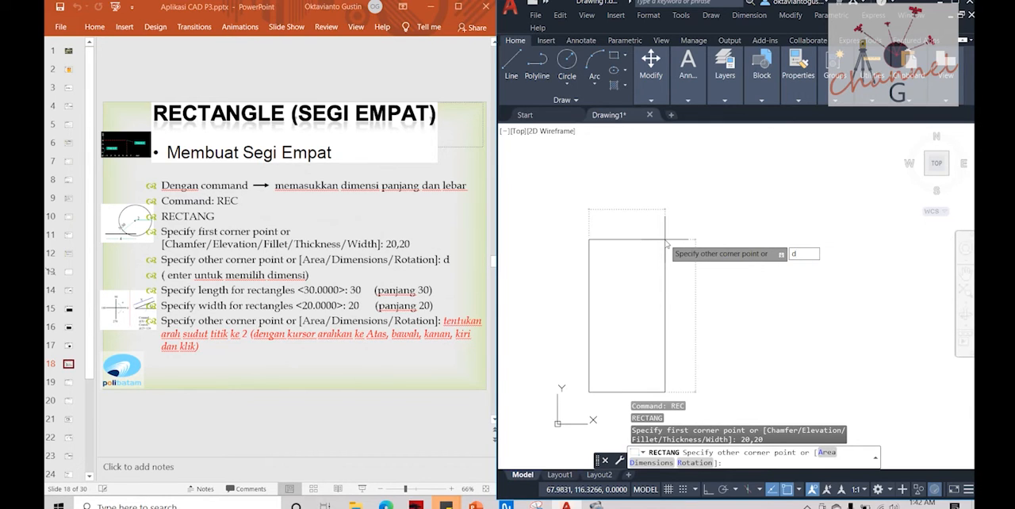
pyautogui.press('Return')
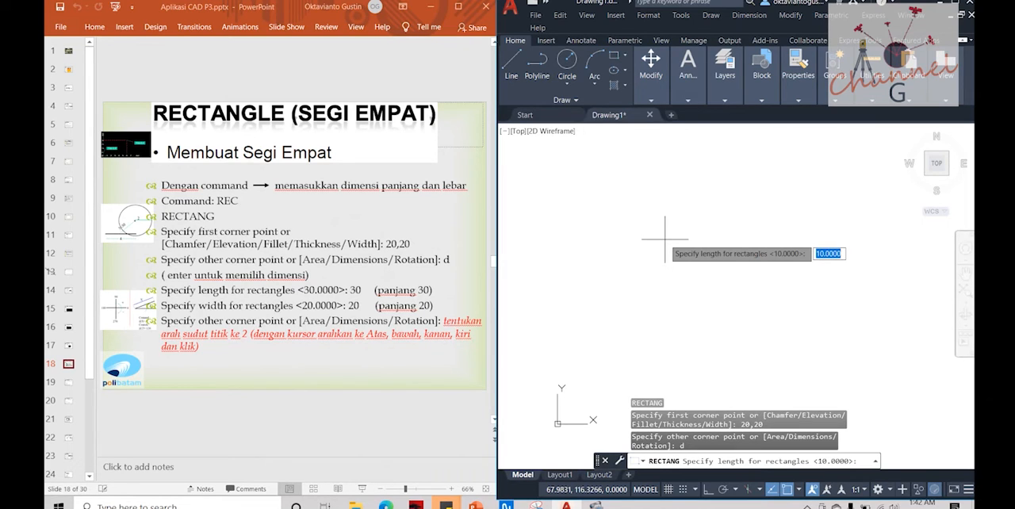
pyautogui.write('30')
pyautogui.press('Return')
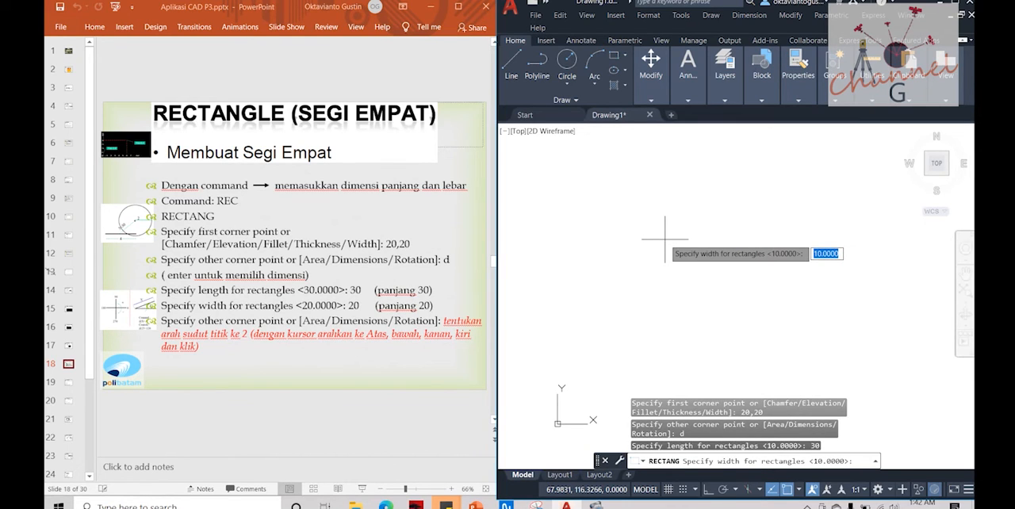
pyautogui.write('20')
pyautogui.press('Return')
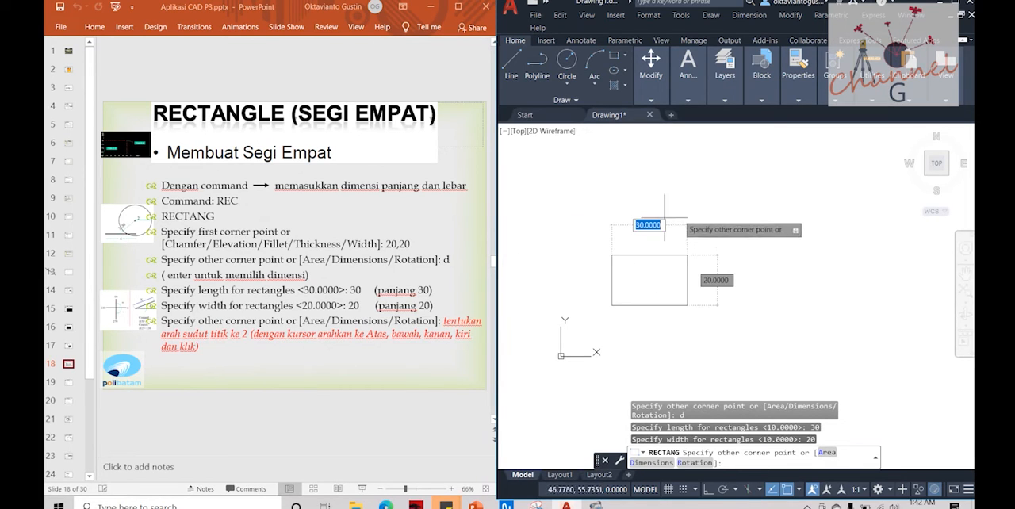
pyautogui.click(714, 265)
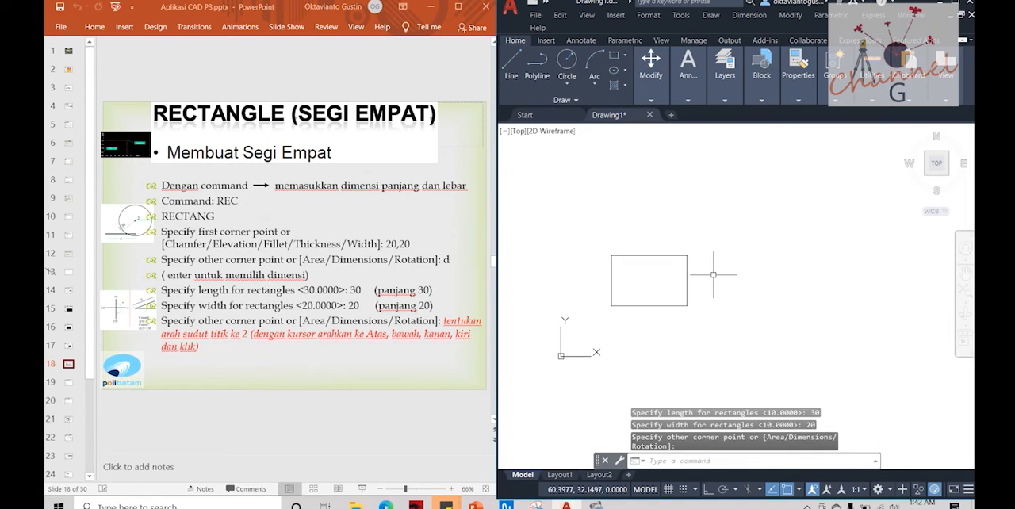
# Step: Open slide 19 with the chamfered rectangle exercise in the presentation, and return to AutoCAD with nothing selected
pyautogui.click(66, 382)
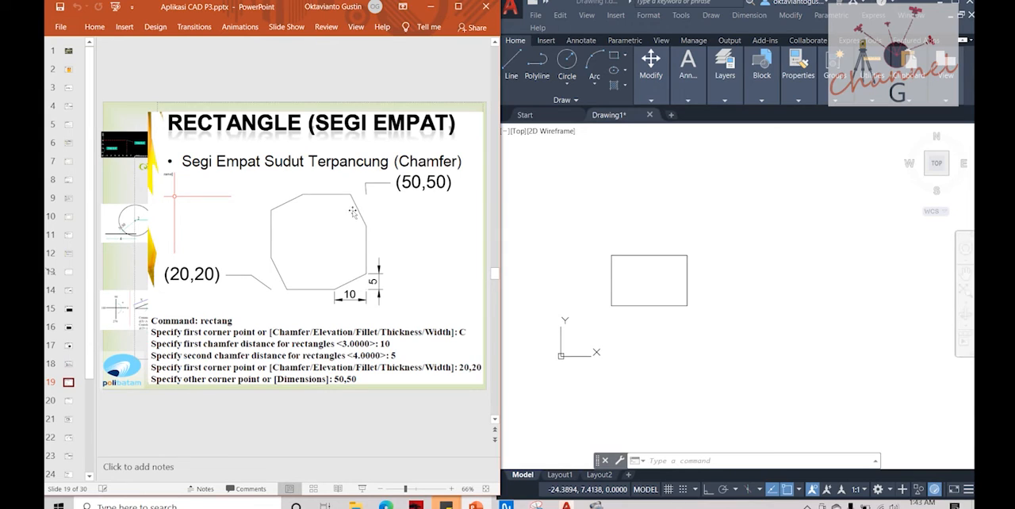
pyautogui.click(648, 252)
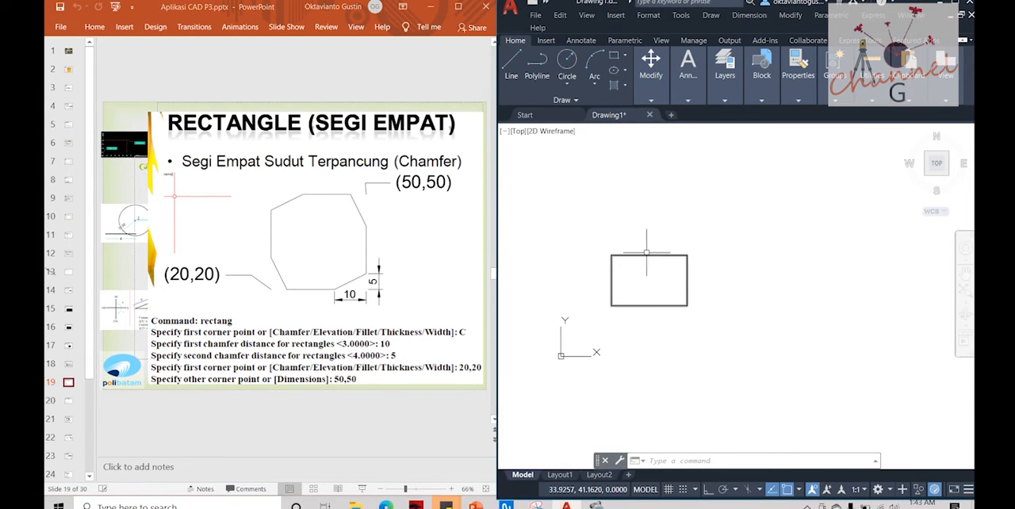
pyautogui.click(638, 256)
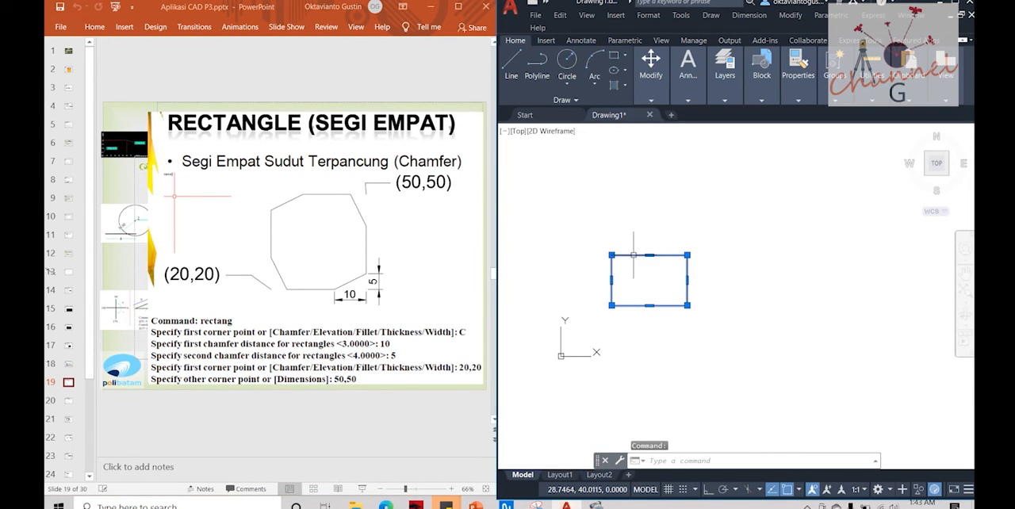
pyautogui.press('Escape')
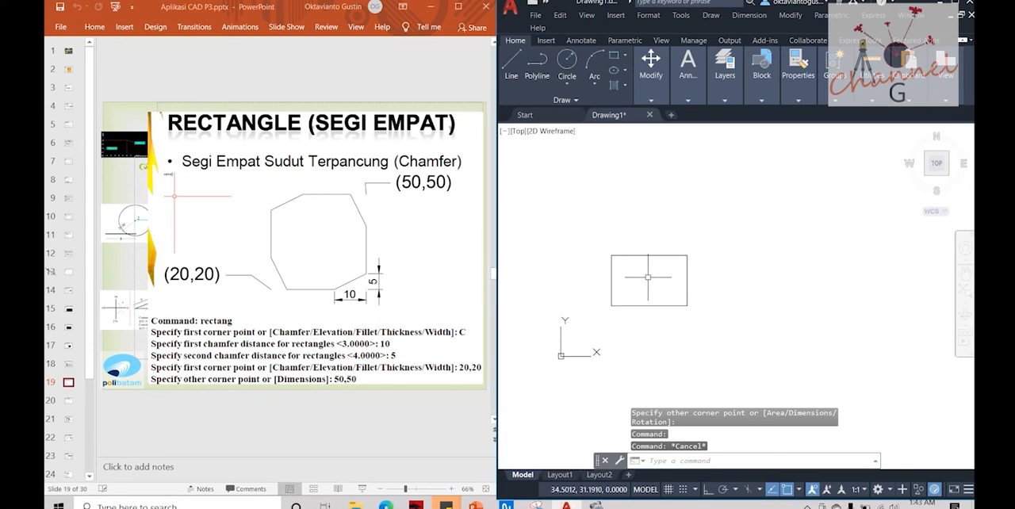
# Step: Start the Rectangle command with the Chamfer option, using a first chamfer distance of 10 and a second of 5
pyautogui.write('REC')
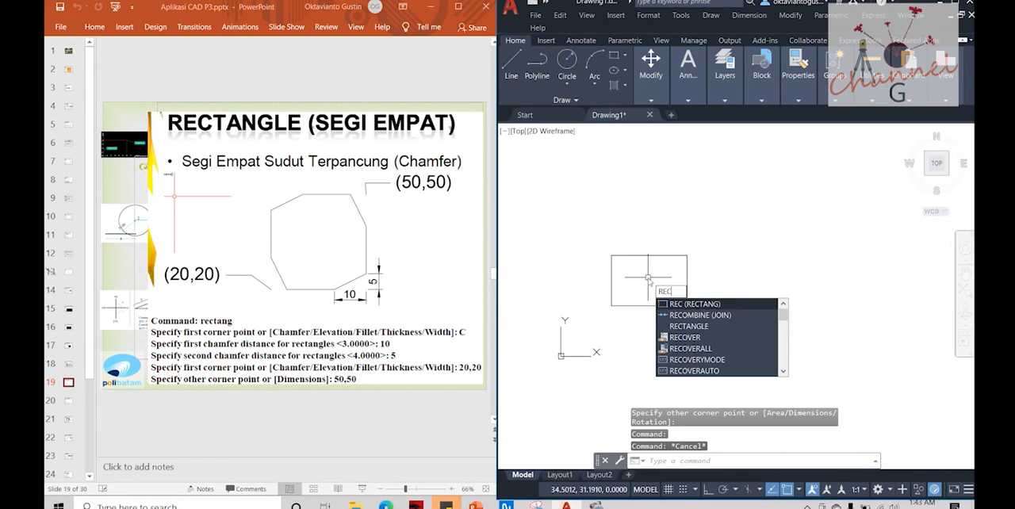
pyautogui.press('Return')
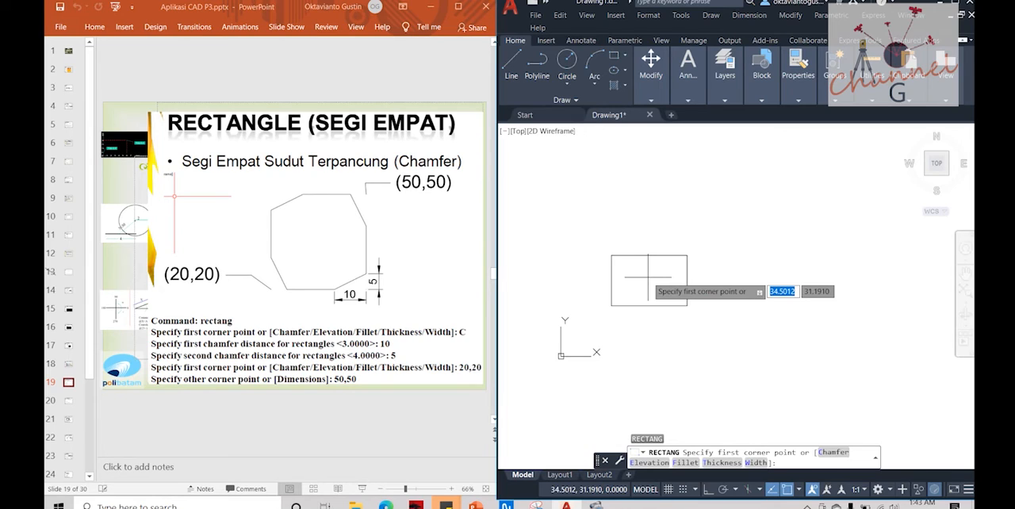
pyautogui.write('c')
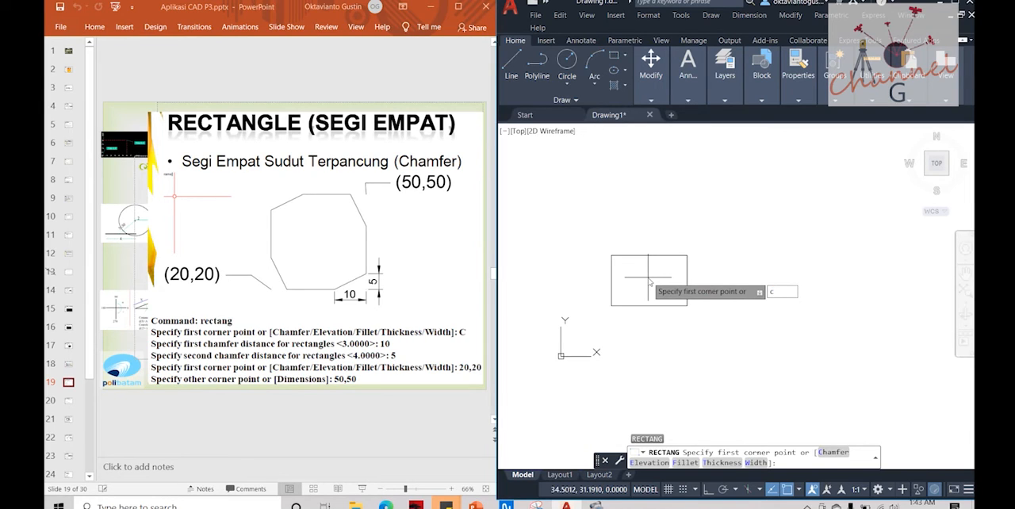
pyautogui.press('Return')
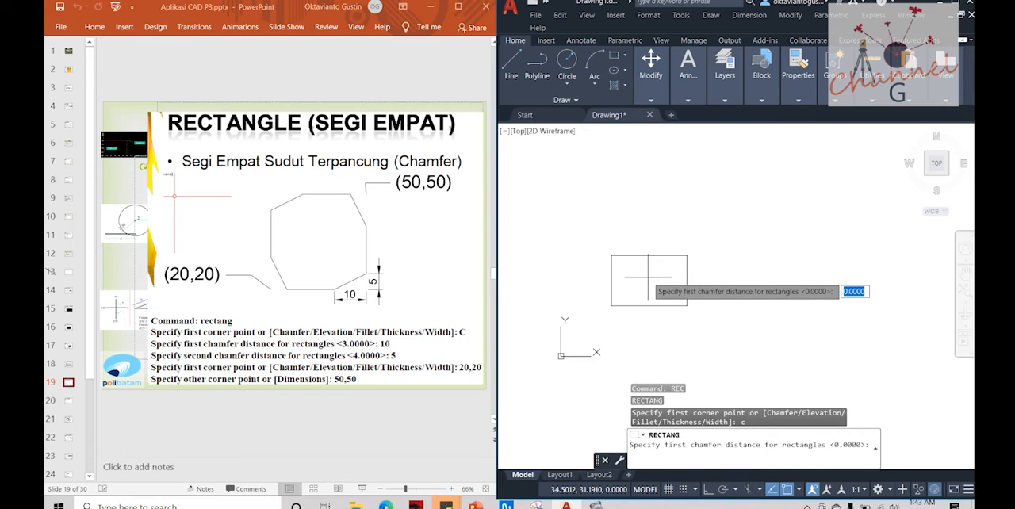
pyautogui.write('10')
pyautogui.press('Return')
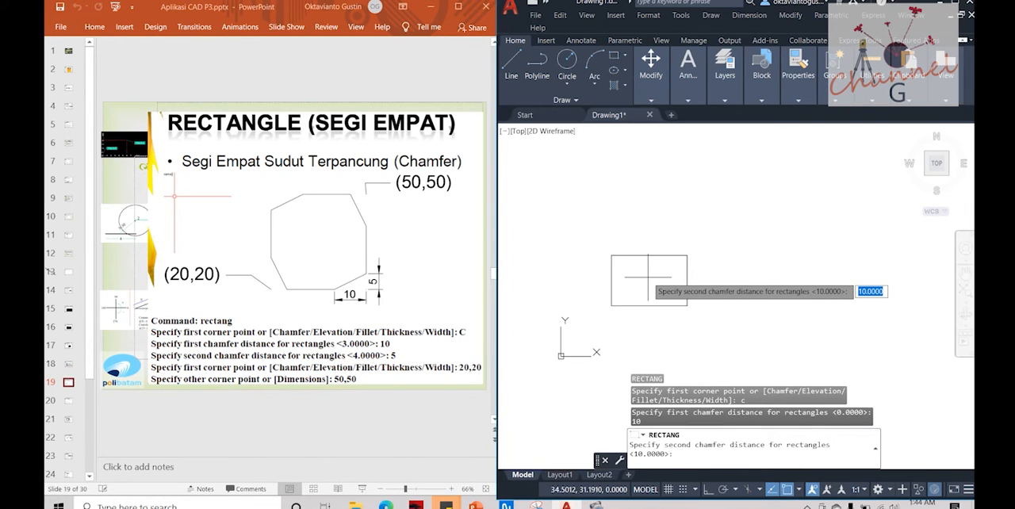
pyautogui.write('5')
pyautogui.press('Return')
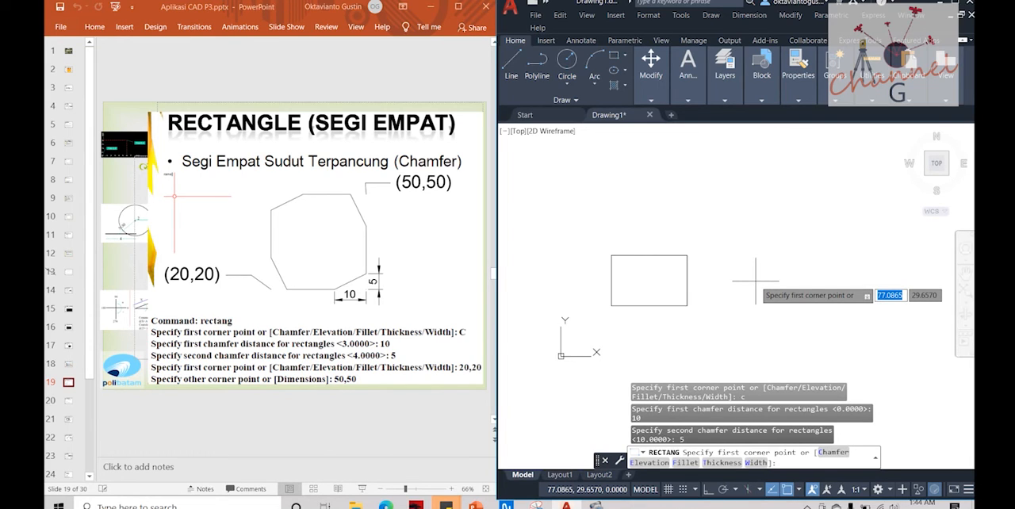
# Step: Draw the chamfered rectangle from corner 20,20 to opposite corner 50,50
pyautogui.write('20,20')
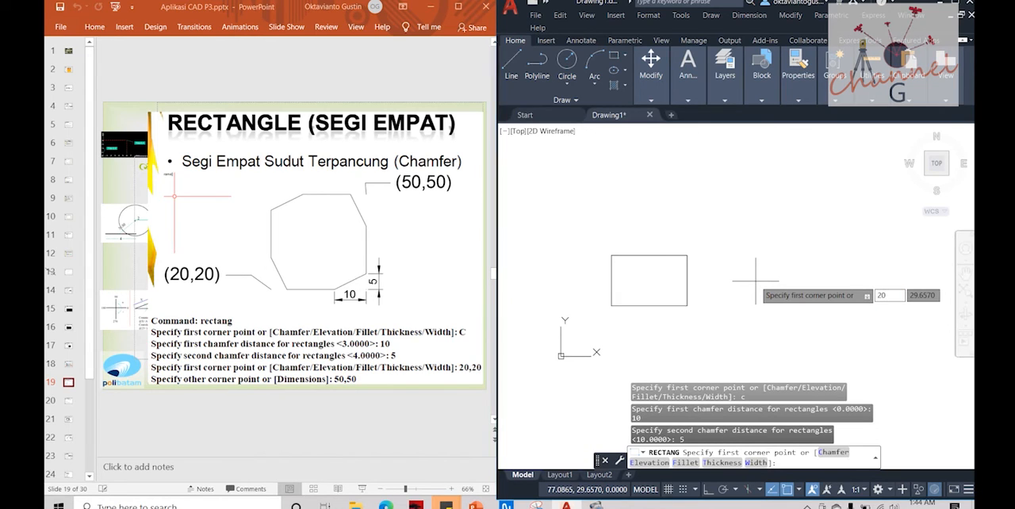
pyautogui.press('Return')
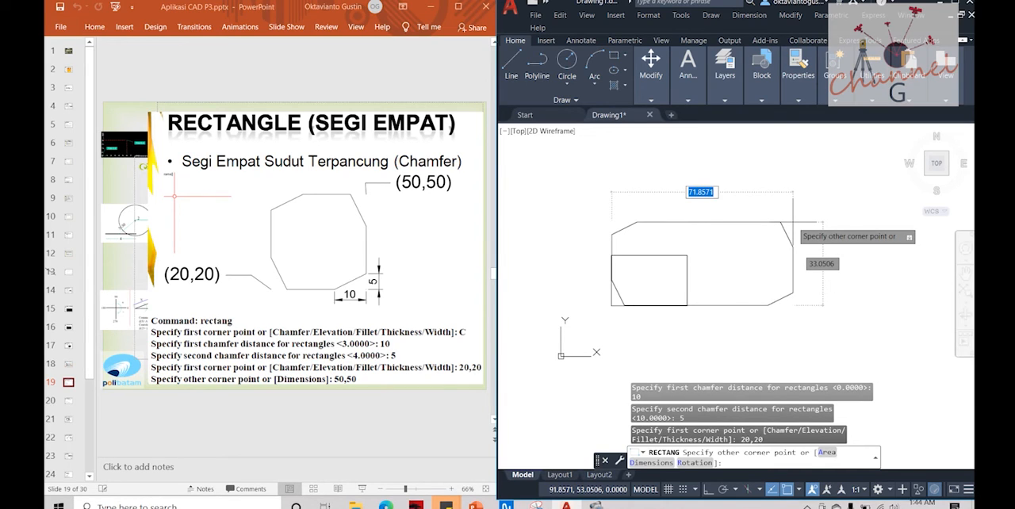
pyautogui.write('50,50')
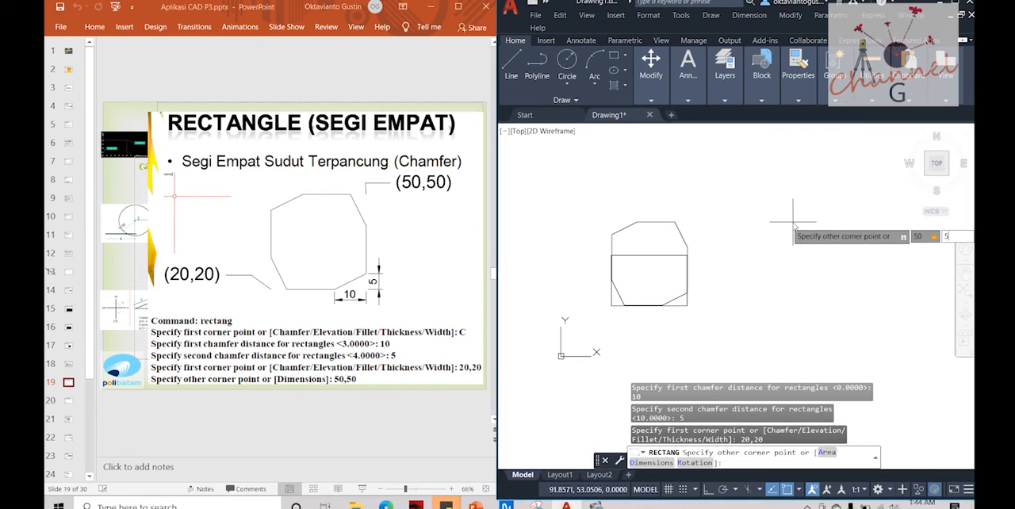
pyautogui.press('Return')
pyautogui.press('Escape')
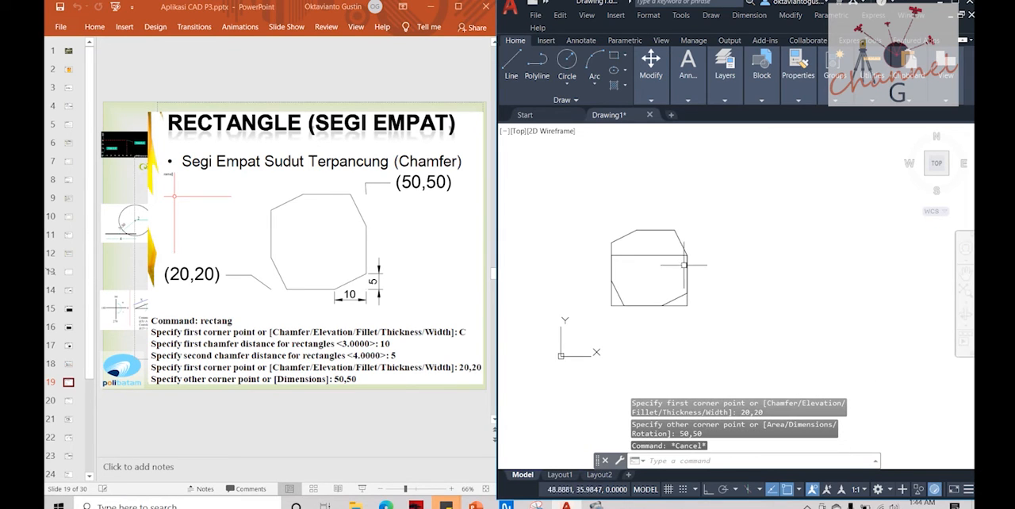
# Step: Erase the plain rectangle that overlaps the chamfered one
pyautogui.click(628, 254)
pyautogui.press('Delete')
pyautogui.scroll(3, 640, 276)
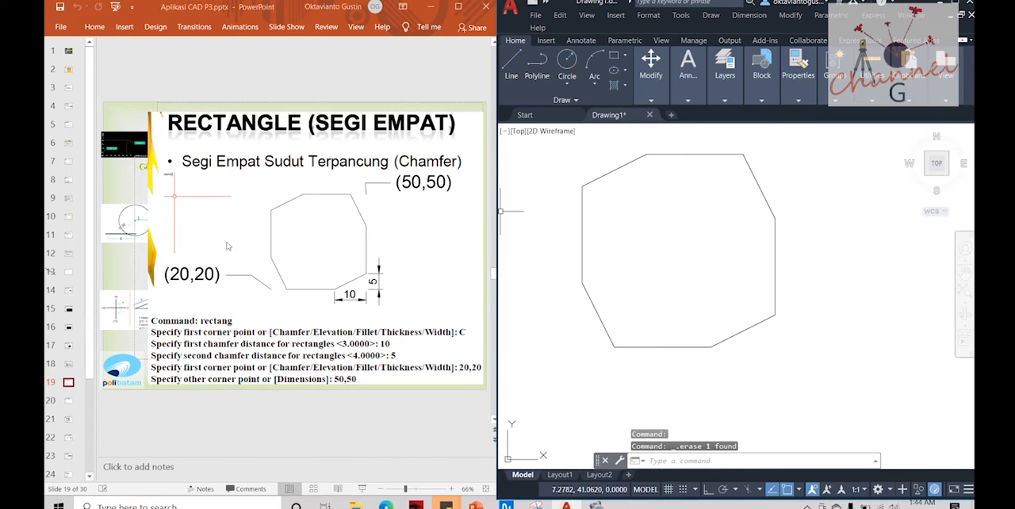
# Step: Open slide 20 on filleted rectangles in the presentation, and erase the chamfered rectangle in AutoCAD
pyautogui.click(587, 295)
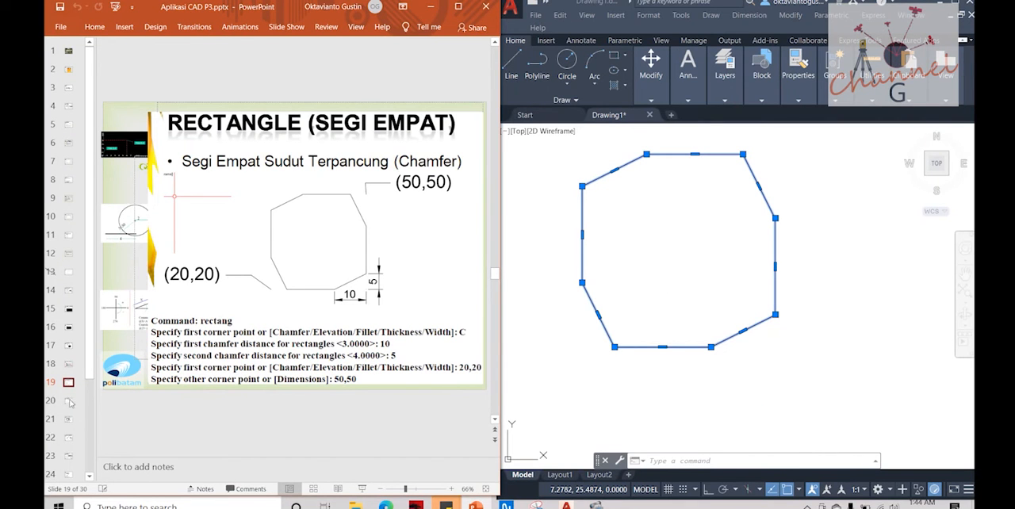
pyautogui.click(69, 403)
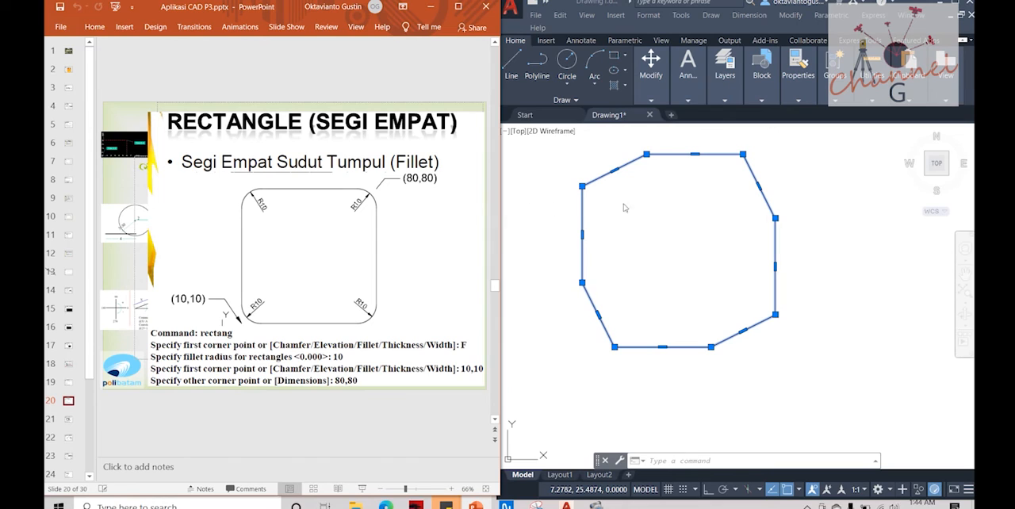
pyautogui.click(753, 183)
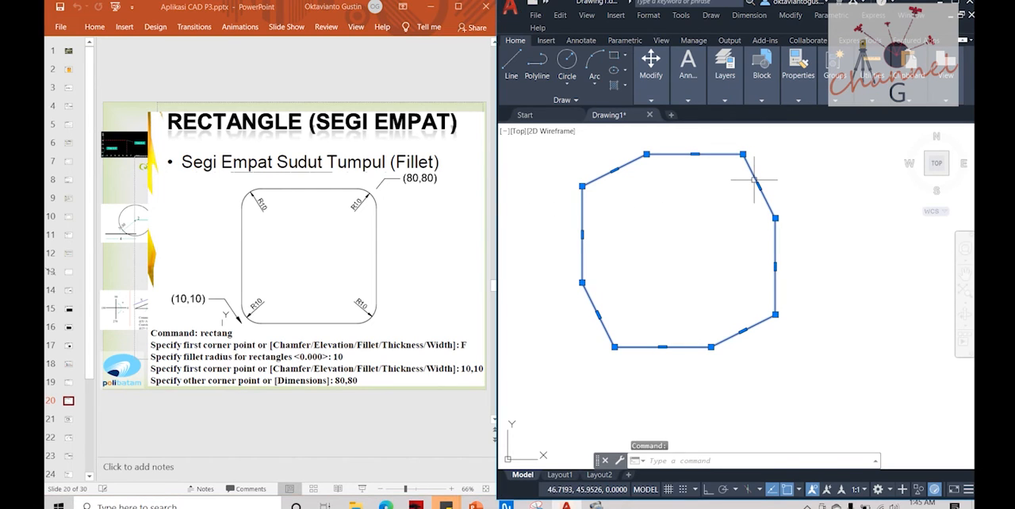
pyautogui.press('Delete')
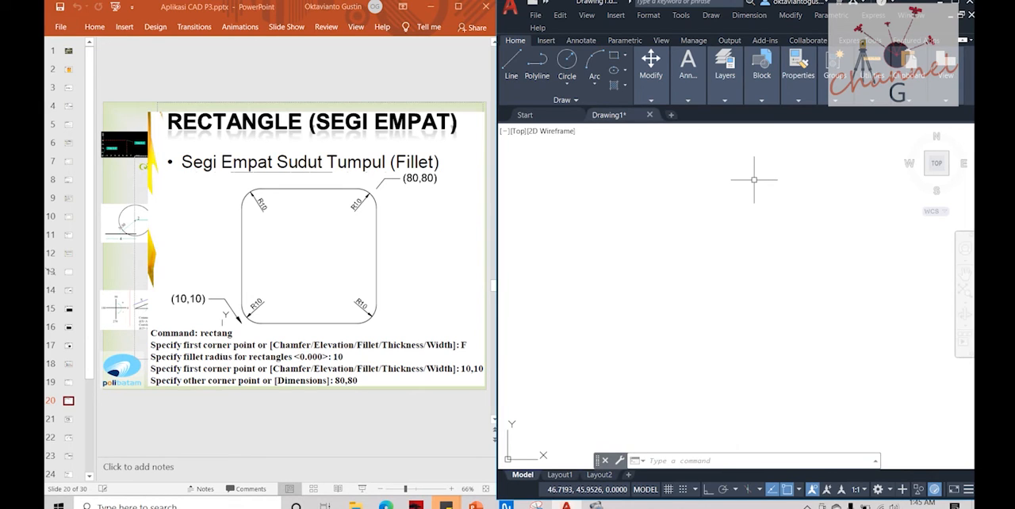
# Step: Start the Rectangle command with the Fillet option, using a fillet radius of 10
pyautogui.press('Escape')
pyautogui.write('rec')
pyautogui.press('Return')
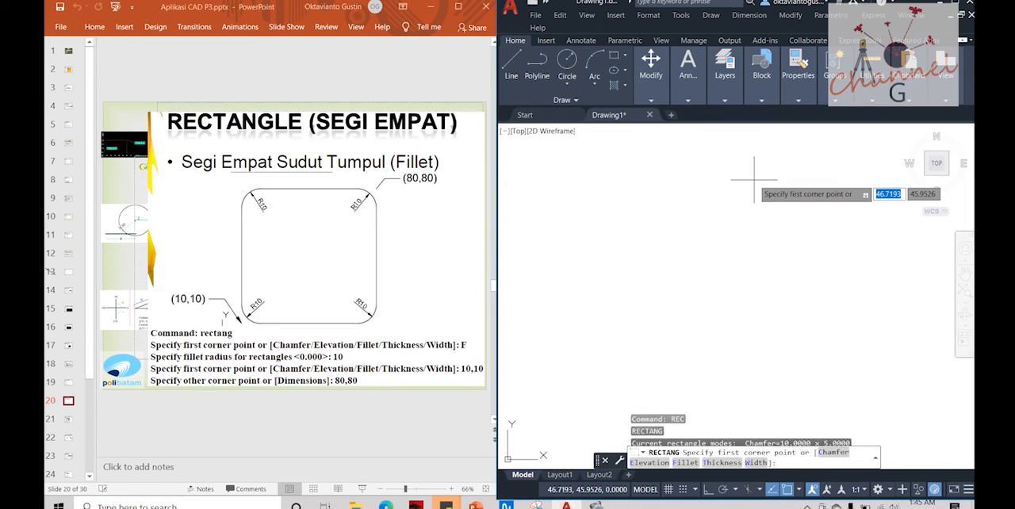
pyautogui.write('f')
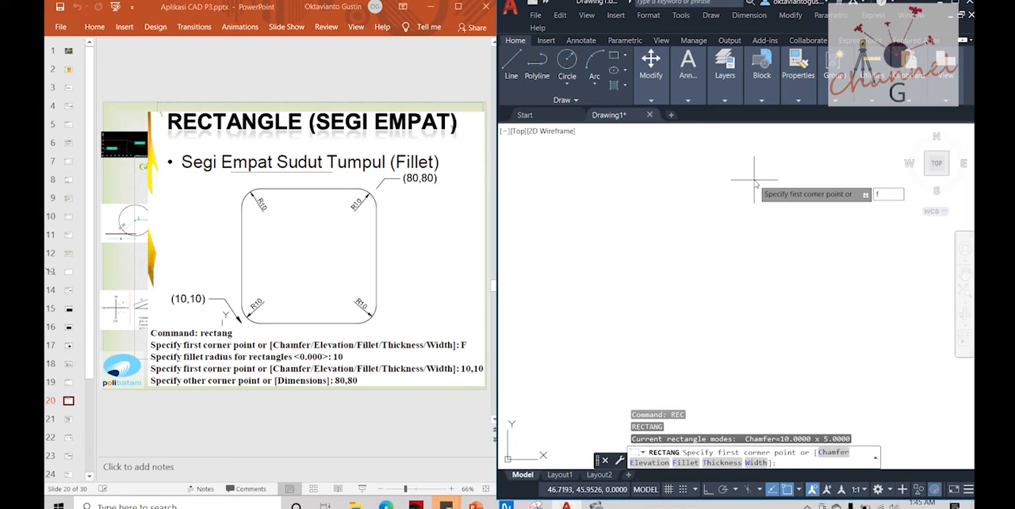
pyautogui.press('Return')
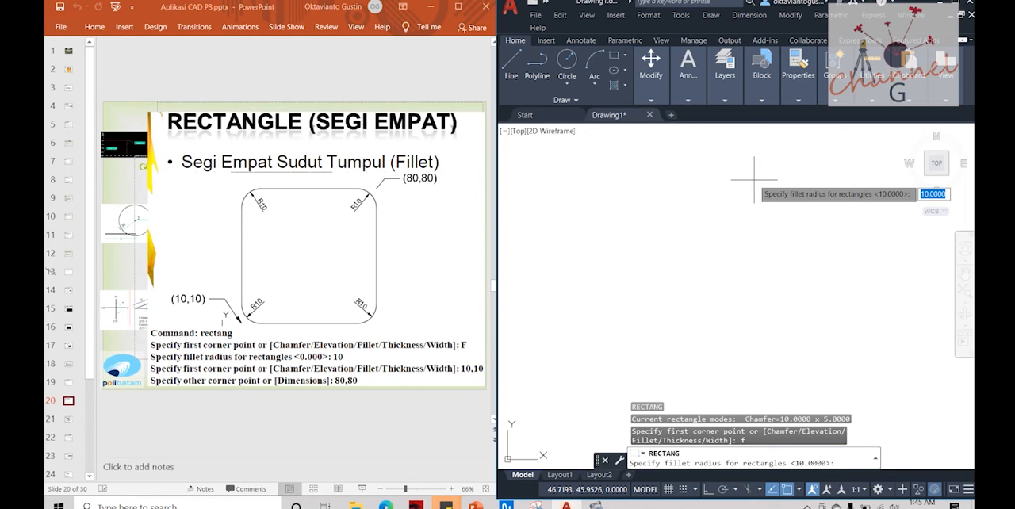
pyautogui.write('10')
pyautogui.press('Return')
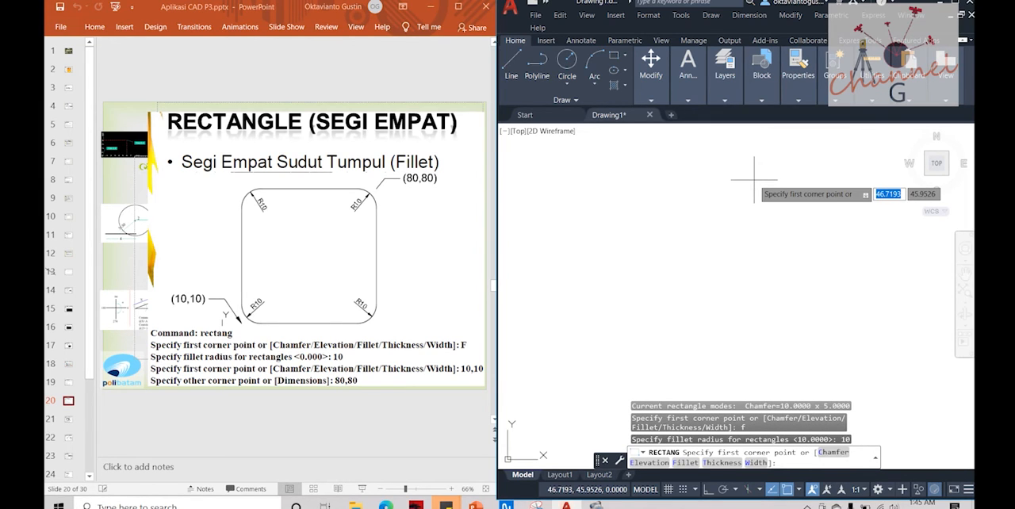
# Step: Draw the filleted rectangle from corner 10,10 to opposite corner 80,80
pyautogui.write('10,')
pyautogui.write('10')
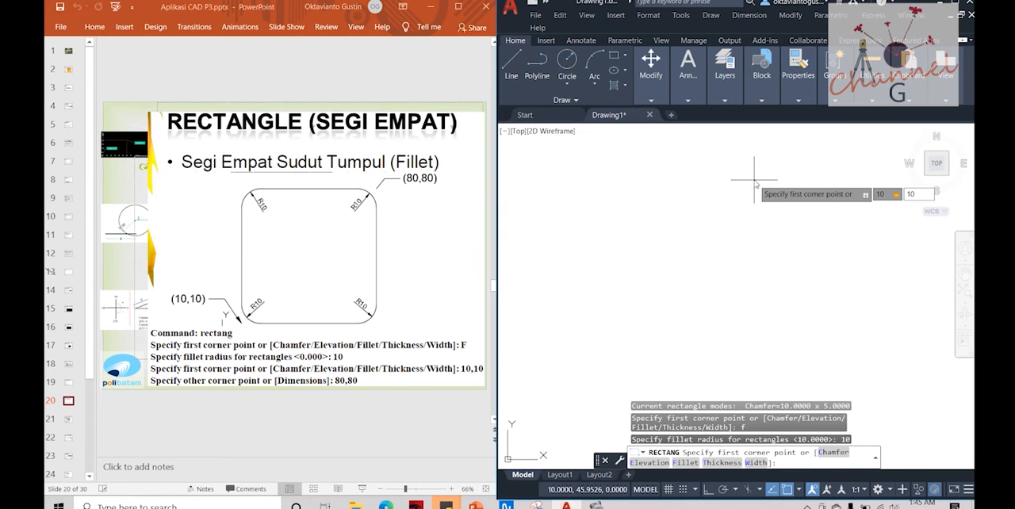
pyautogui.press('Return')
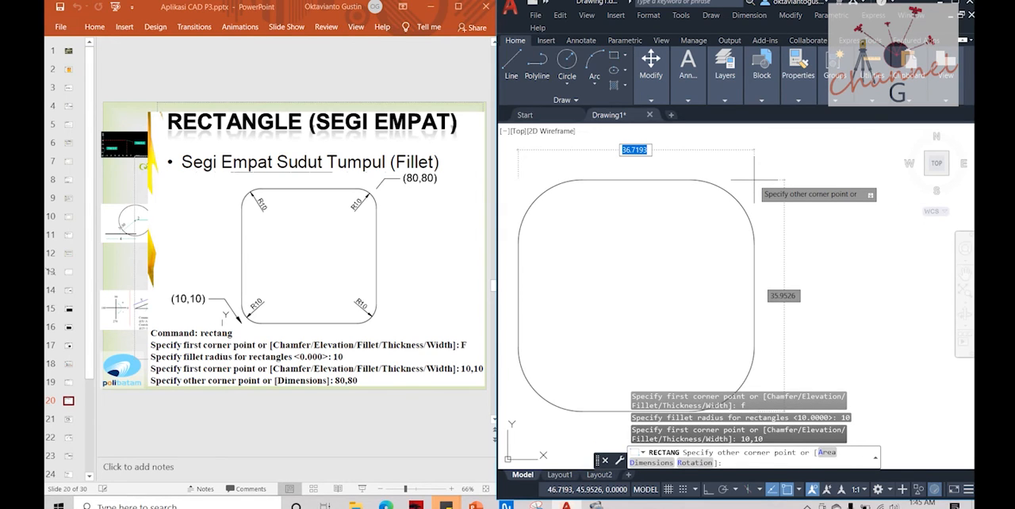
pyautogui.write('80,80')
pyautogui.press('Return')
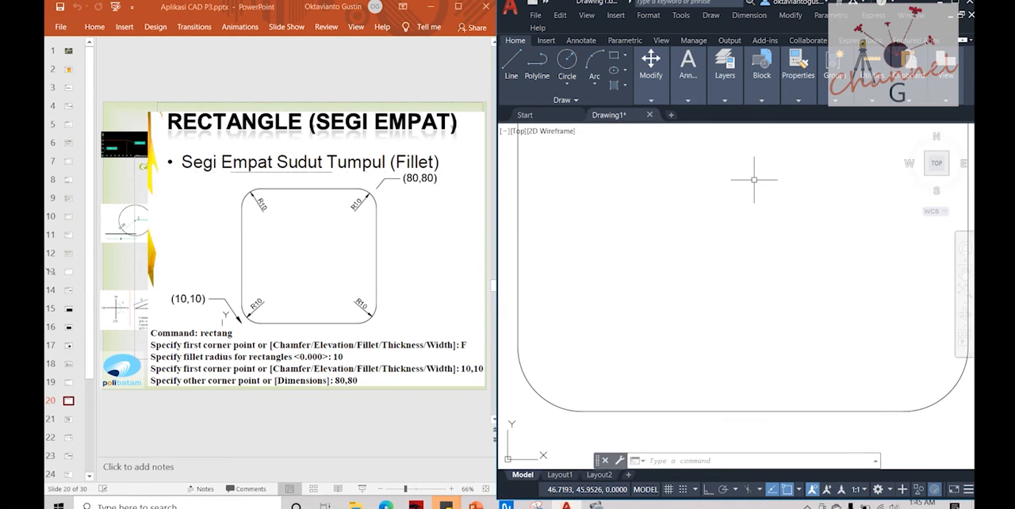
# Step: Examine the whole filleted rectangle, its sides and its rounded corners against the drawing on the slide
pyautogui.scroll(-5, 684, 287)
pyautogui.scroll(3, 701, 246)
pyautogui.press('Escape')
pyautogui.scroll(2, 734, 210)
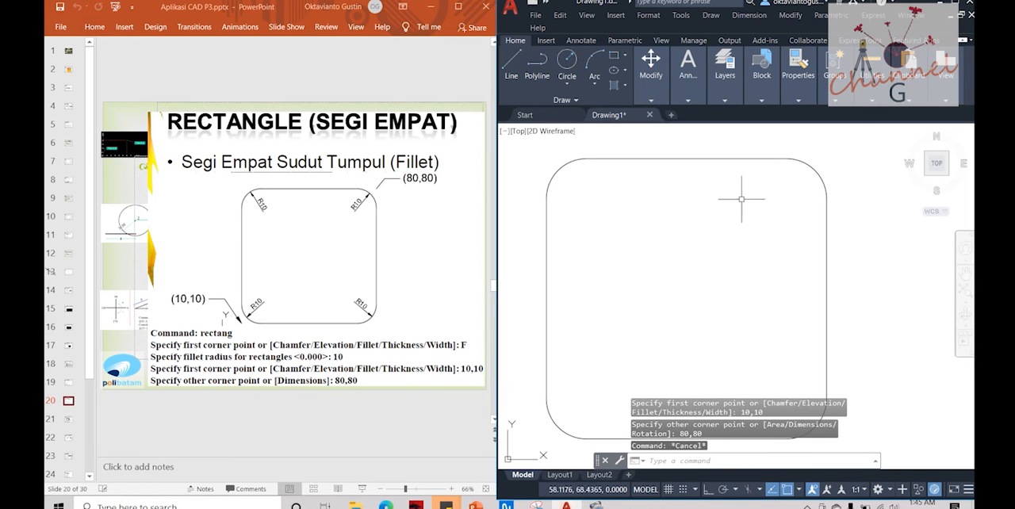
pyautogui.click(718, 159)
pyautogui.press('Escape')
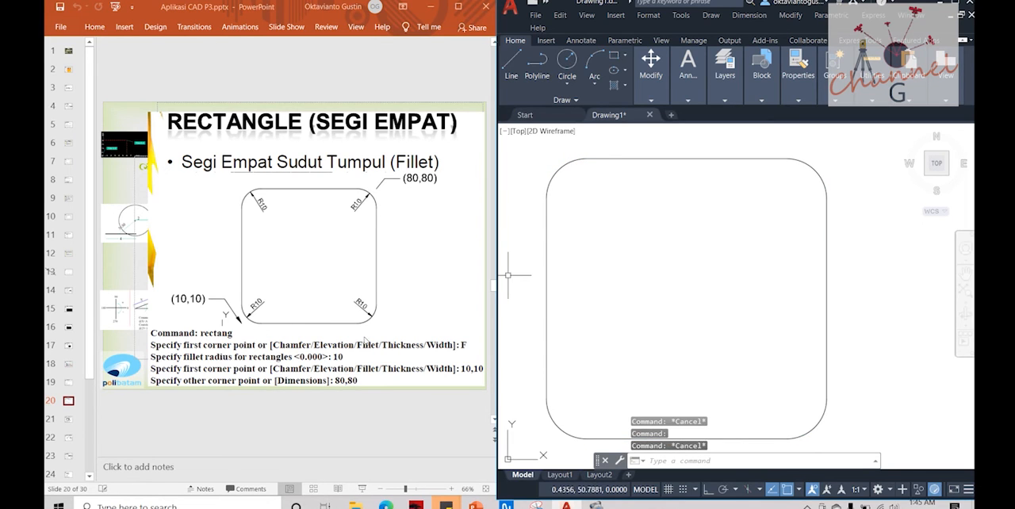
pyautogui.click(553, 273)
pyautogui.press('Escape')
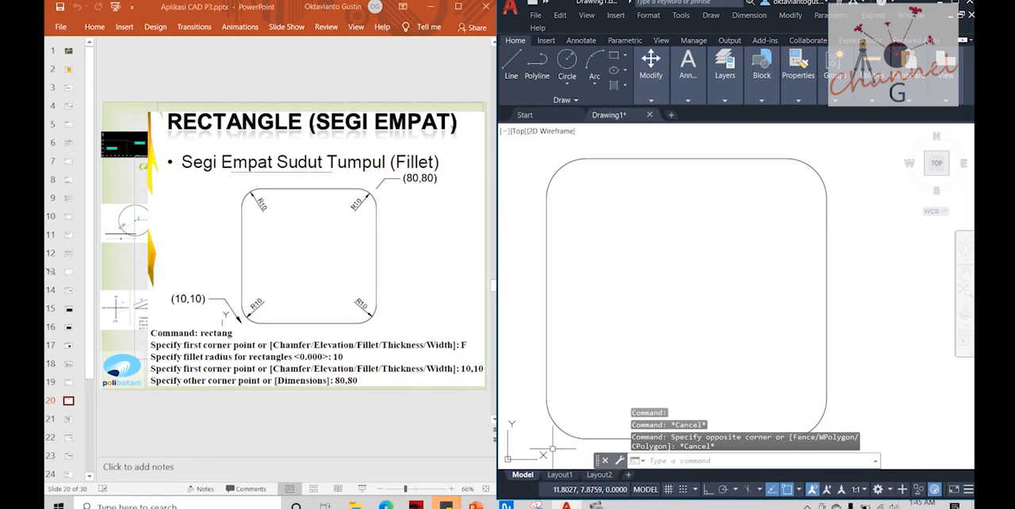
pyautogui.click(556, 428)
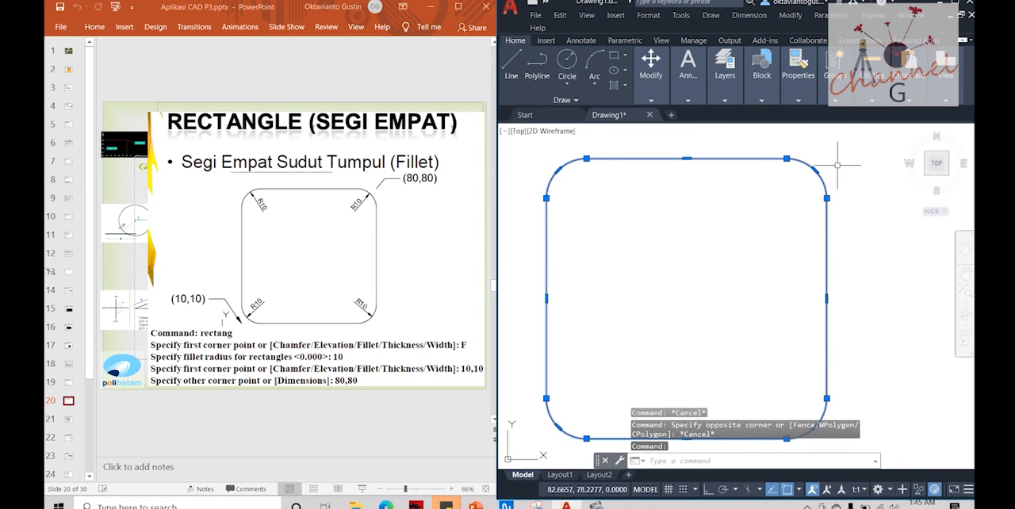
pyautogui.press('Escape')
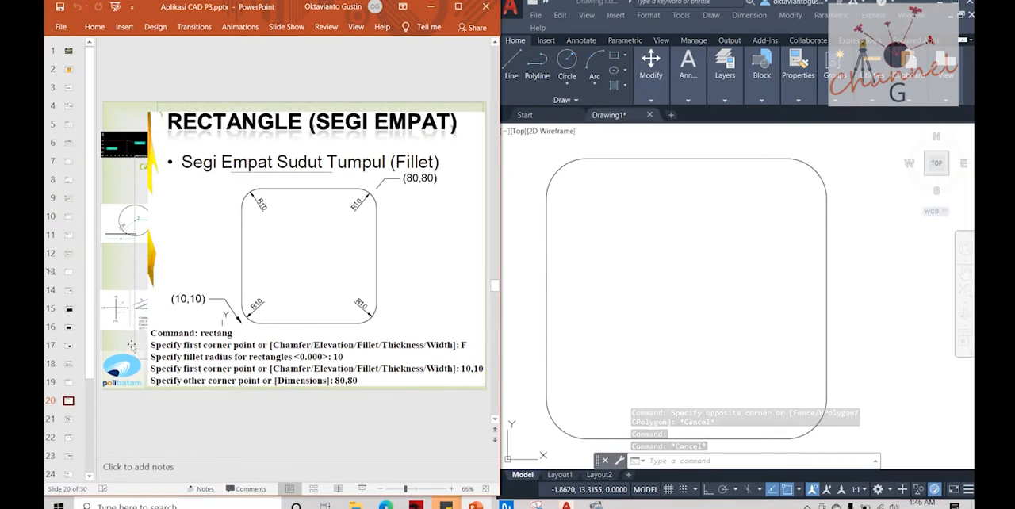
# Step: Show slide 21 on rectangles with line width in the presentation, and erase the filleted rectangle in AutoCAD
pyautogui.scroll(-1, 282, 294)
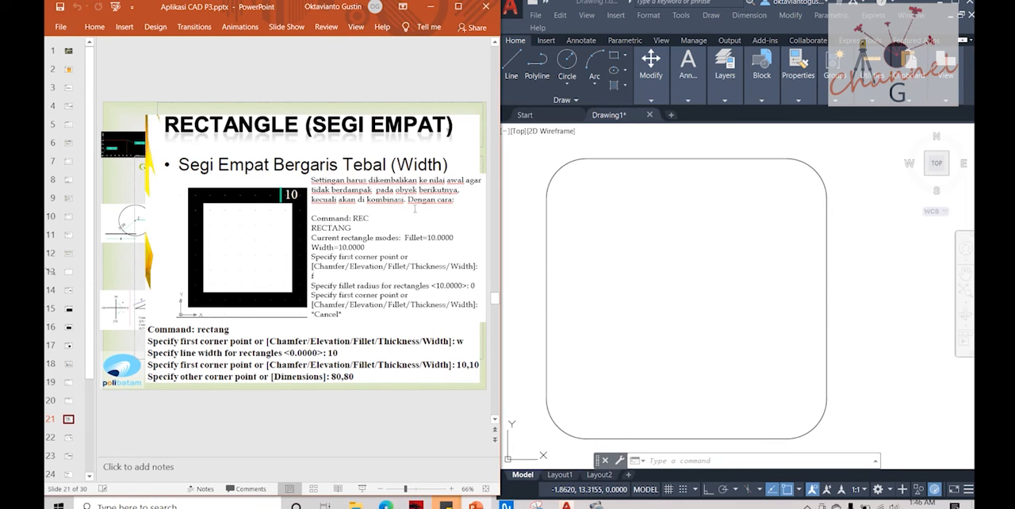
pyautogui.click(553, 203)
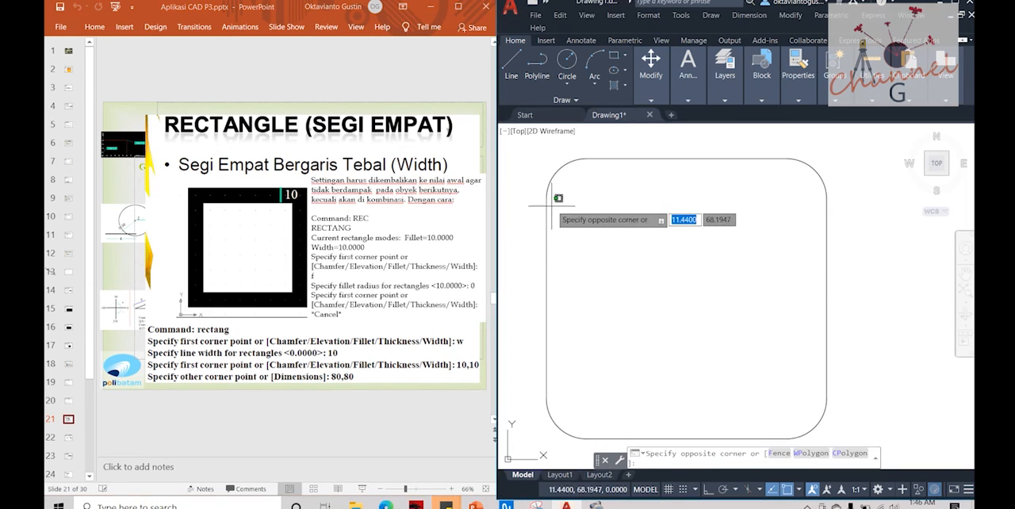
pyautogui.click(542, 212)
pyautogui.press('Delete')
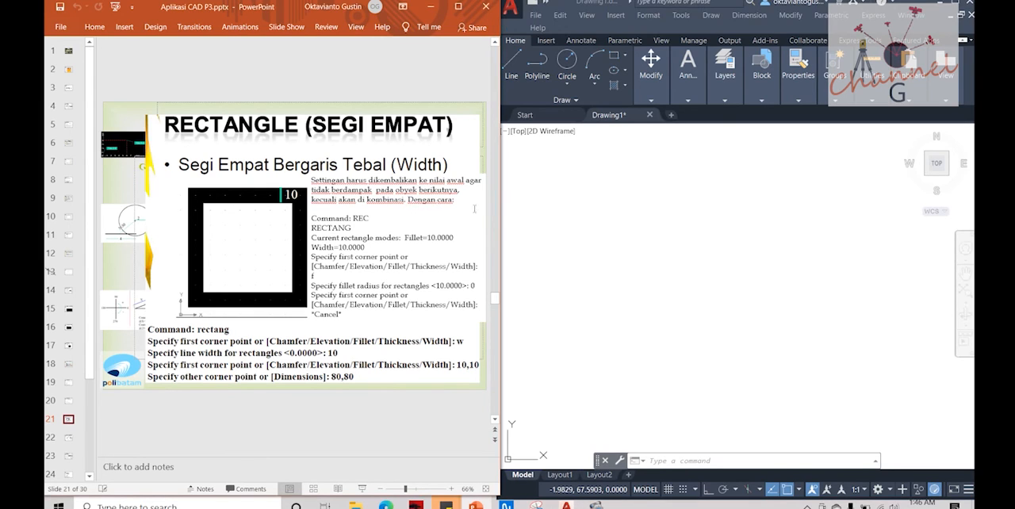
pyautogui.press('Escape')
pyautogui.write('REC')
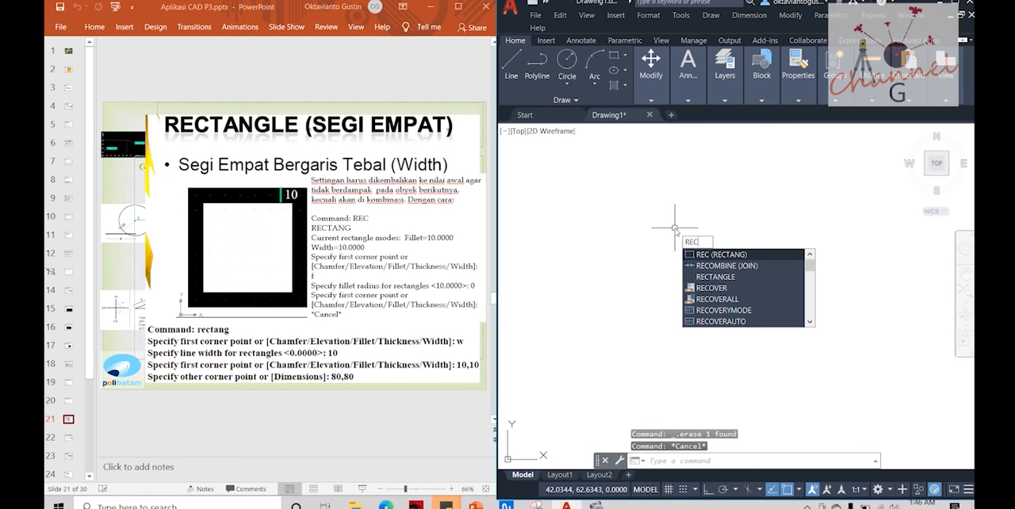
pyautogui.press('Return')
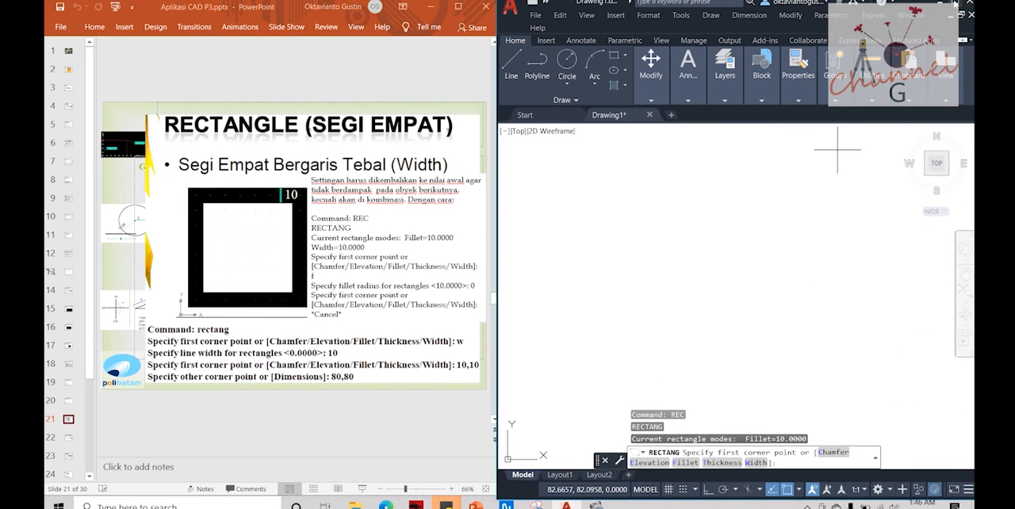
pyautogui.click(954, 3)
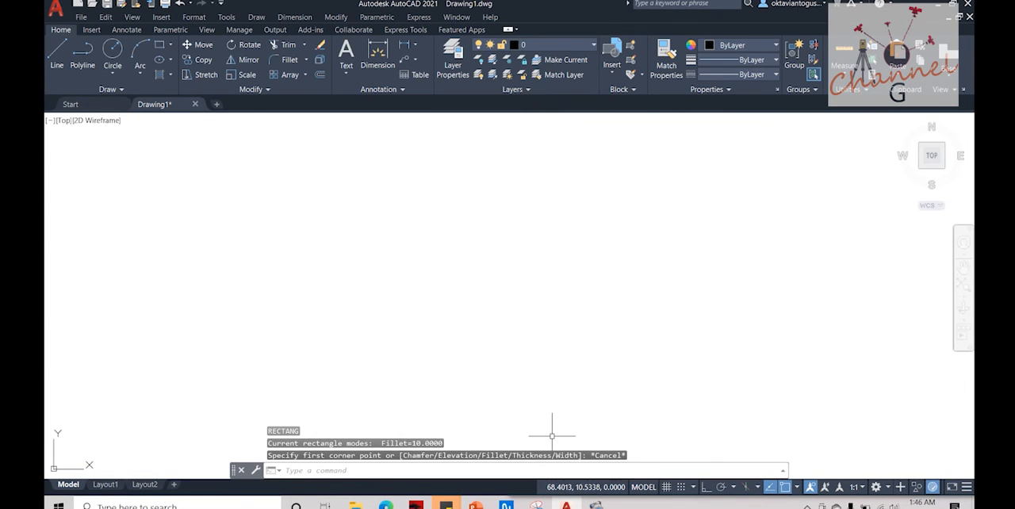
pyautogui.press('Escape')
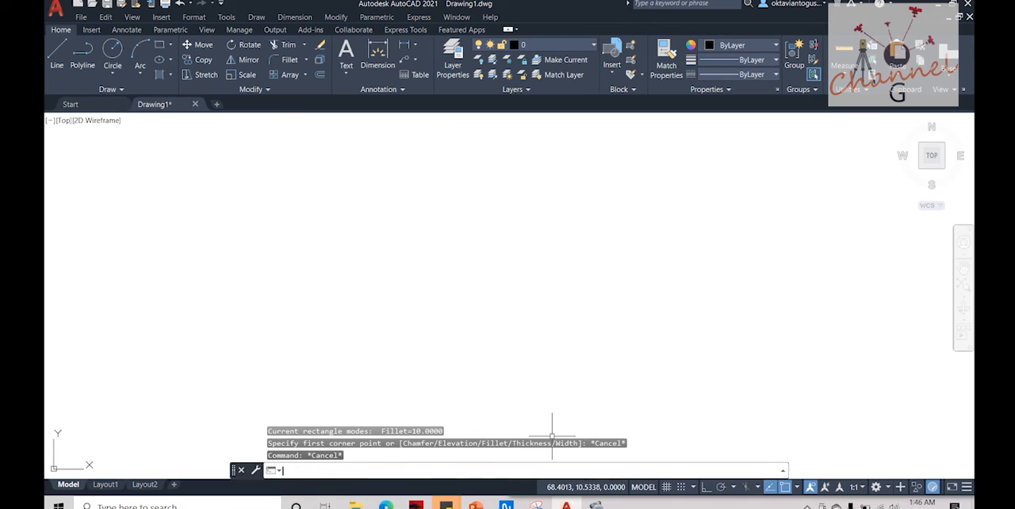
pyautogui.click(952, 4)
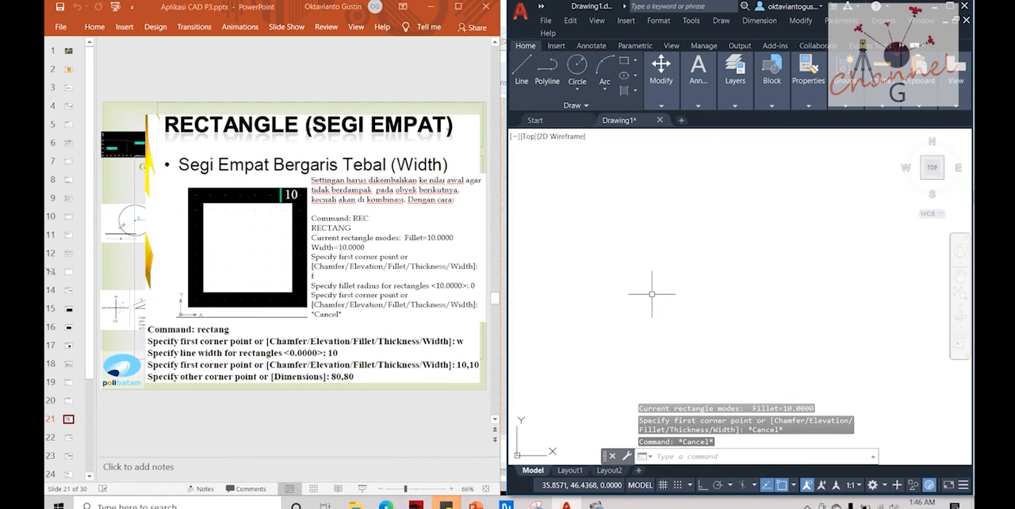
pyautogui.press('Escape')
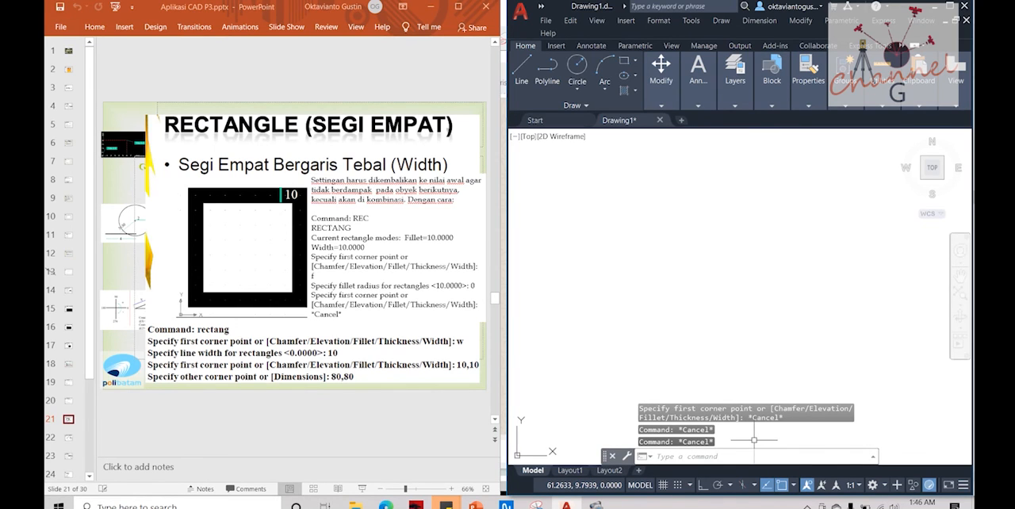
# Step: Reset the Rectangle command's fillet radius to 0 and leave the command without drawing
pyautogui.write('re')
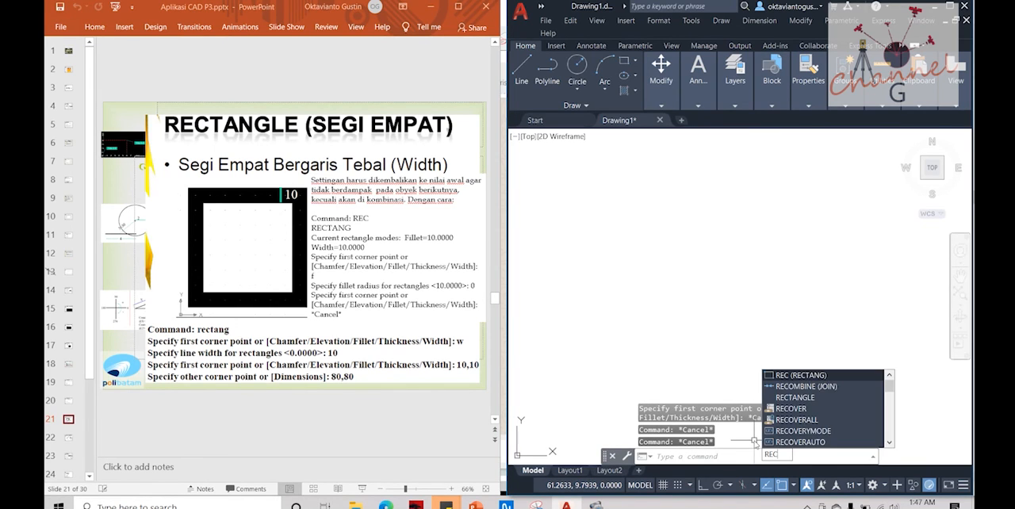
pyautogui.press('Return')
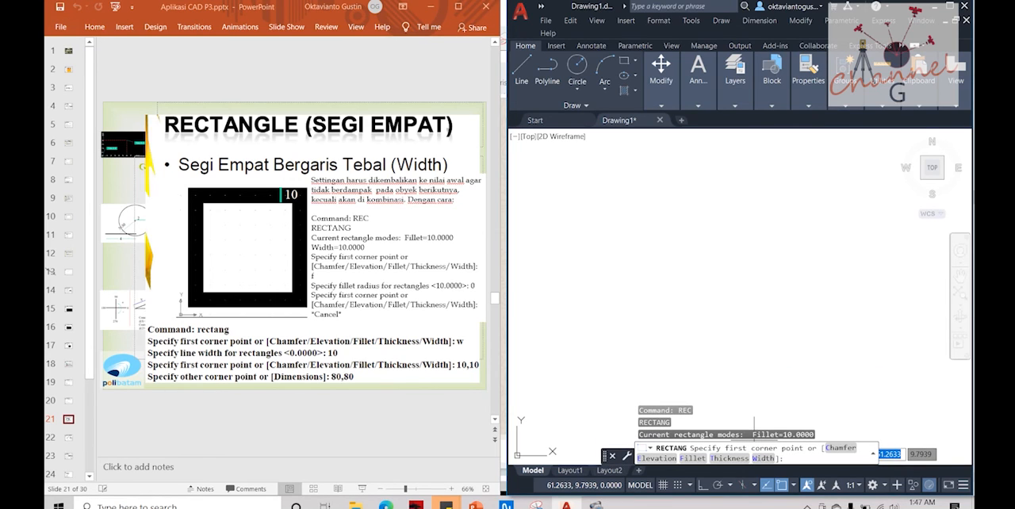
pyautogui.write('f')
pyautogui.press('Return')
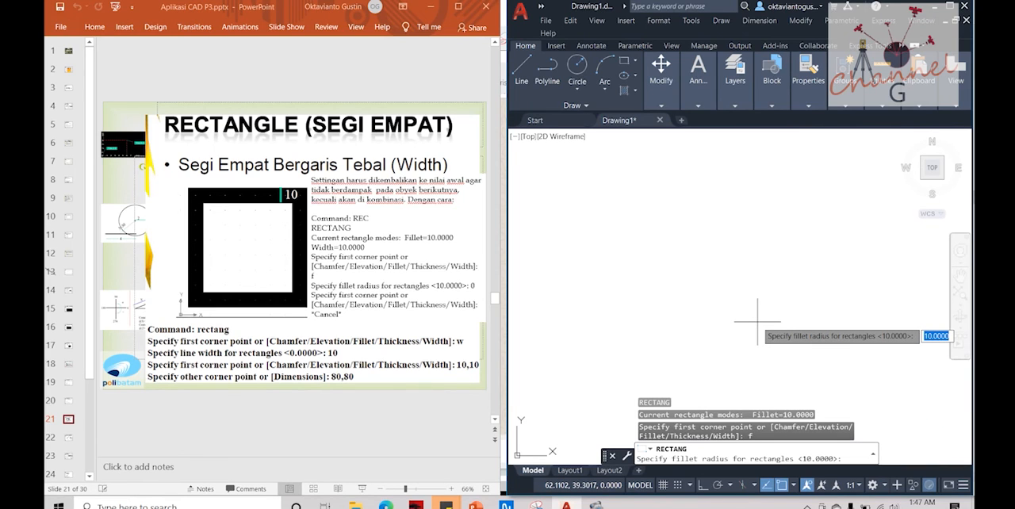
pyautogui.write('0')
pyautogui.press('Return')
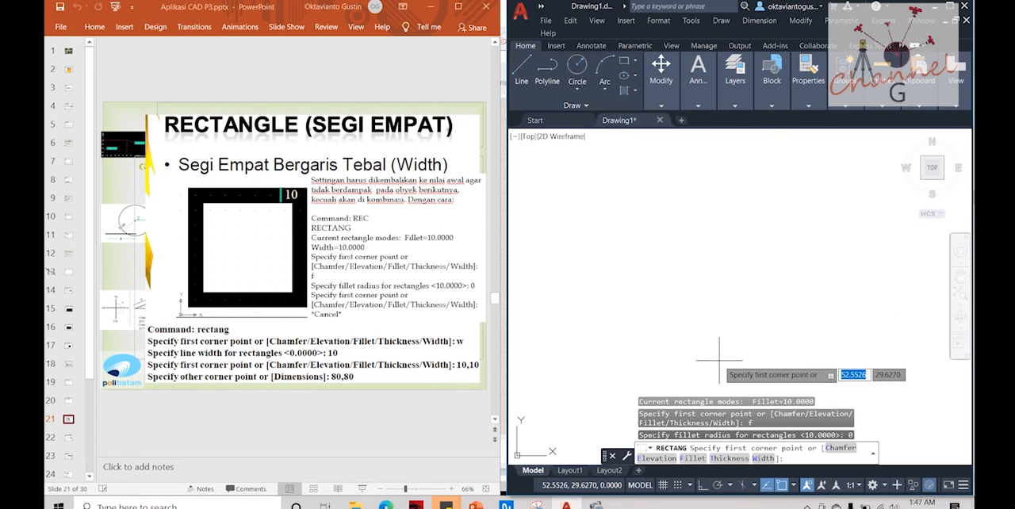
pyautogui.press('Escape')
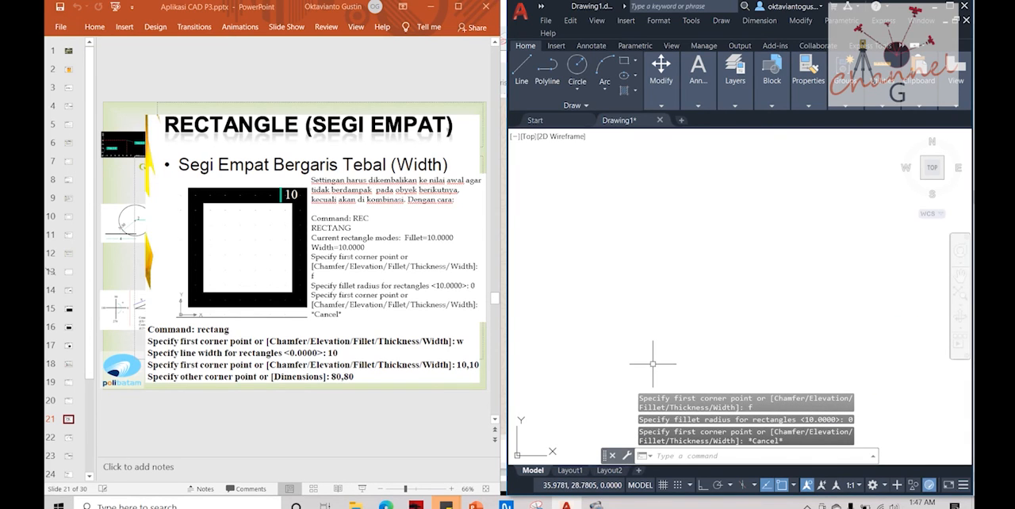
pyautogui.press('Escape')
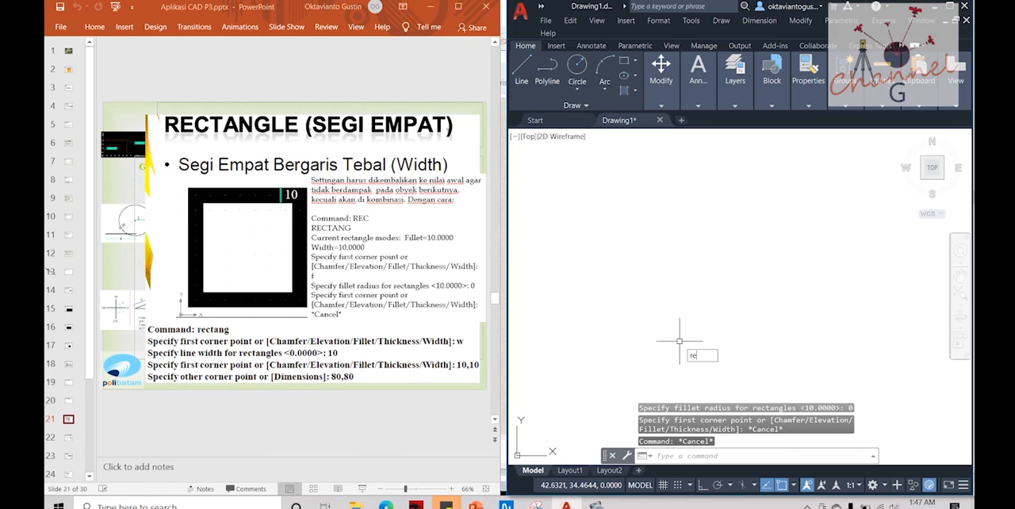
# Step: Start the Rectangle command with the Width option, using a line width of 10
pyautogui.write('rec')
pyautogui.press('Return')
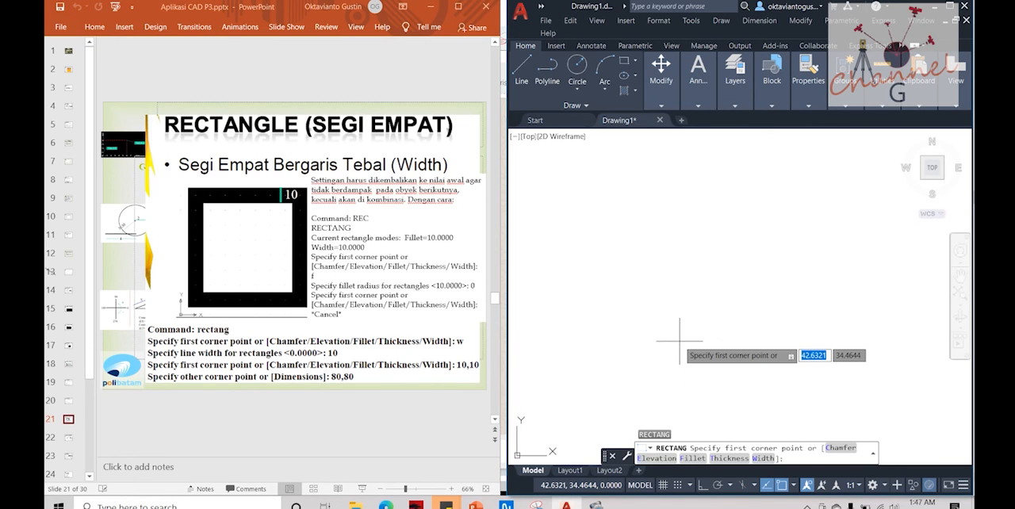
pyautogui.write('w')
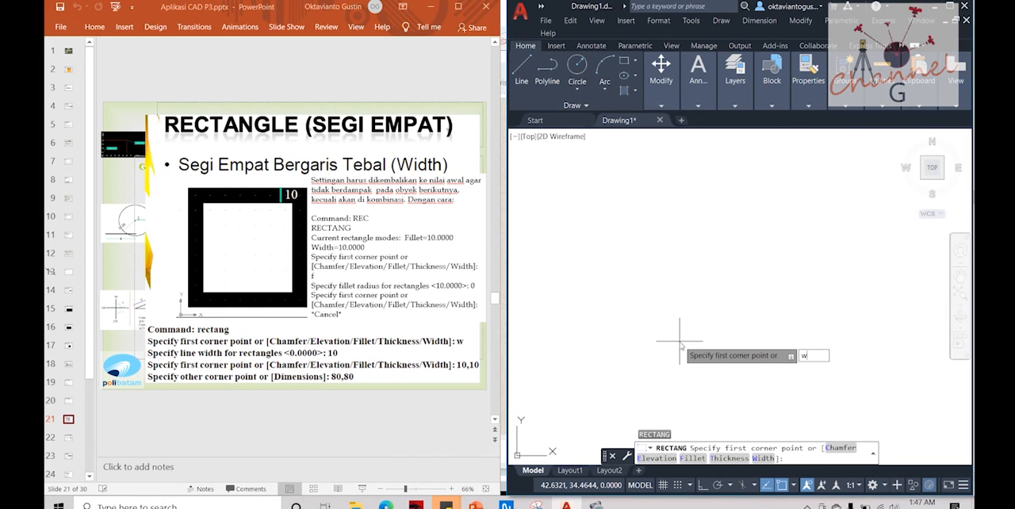
pyautogui.press('Return')
pyautogui.write('10')
pyautogui.press('Return')
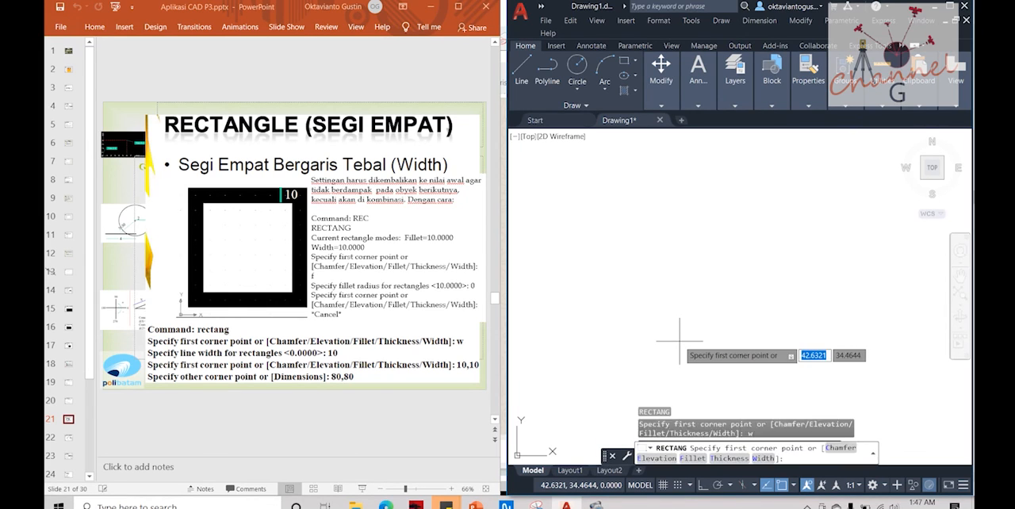
# Step: Draw the thick-lined rectangle from corner 10,10 to opposite corner 80,80
pyautogui.write('10,10')
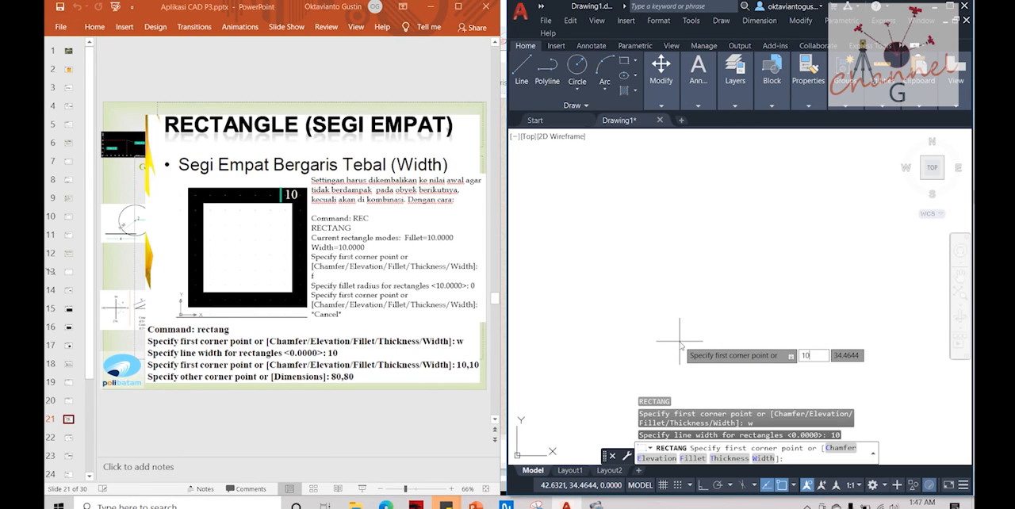
pyautogui.press('Return')
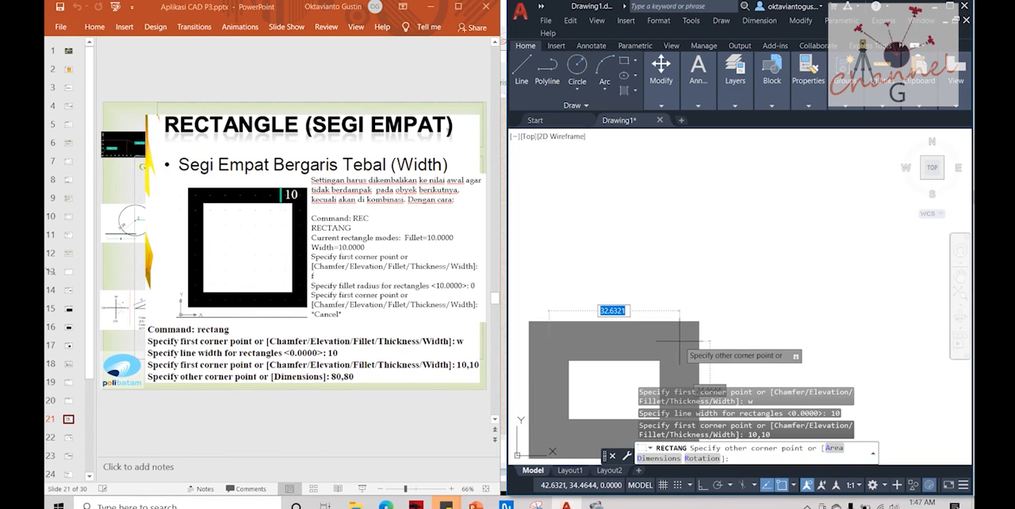
pyautogui.write('80,80')
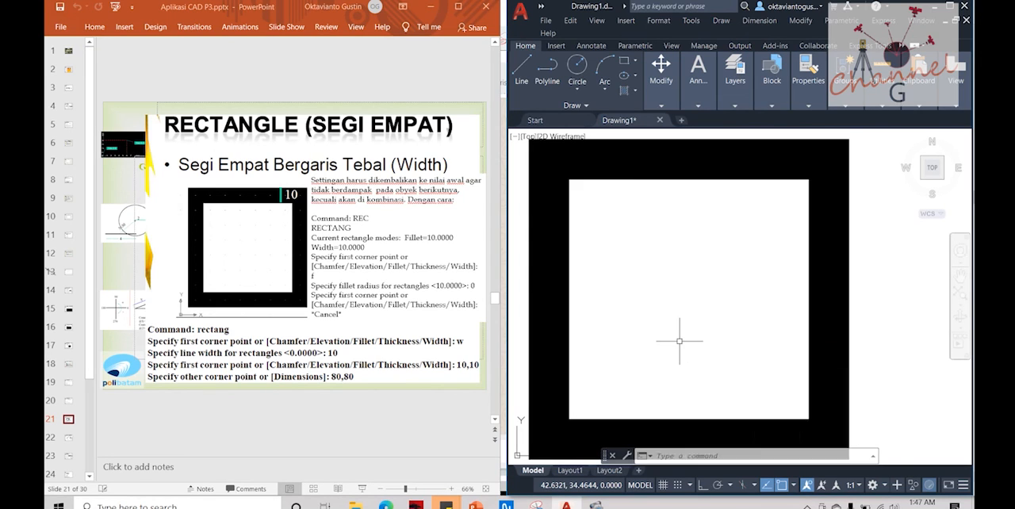